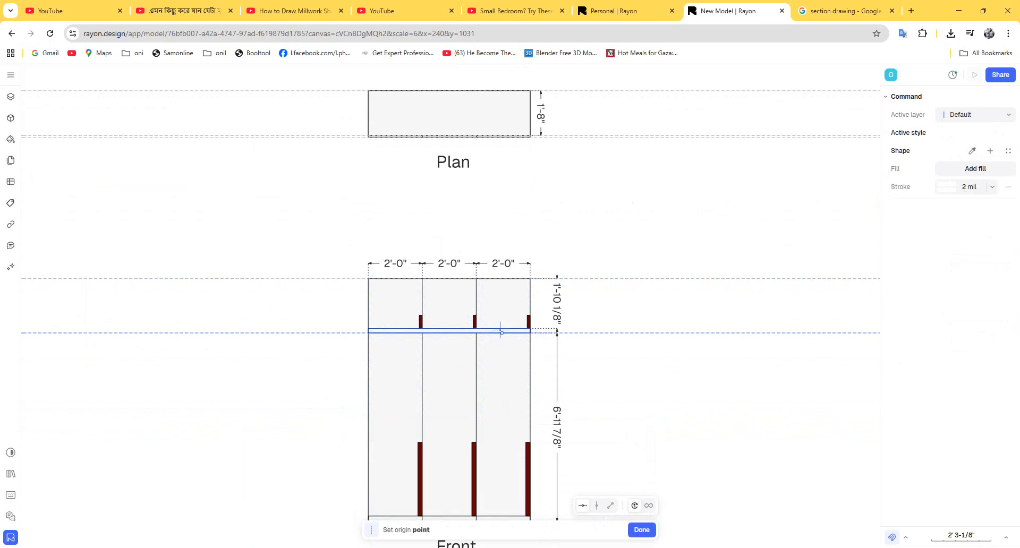
Step: Add horizontal guidelines along the upper and lower edges of the strip between the upper and lower cabinets in the front view
left_click(505, 329)
type("g")
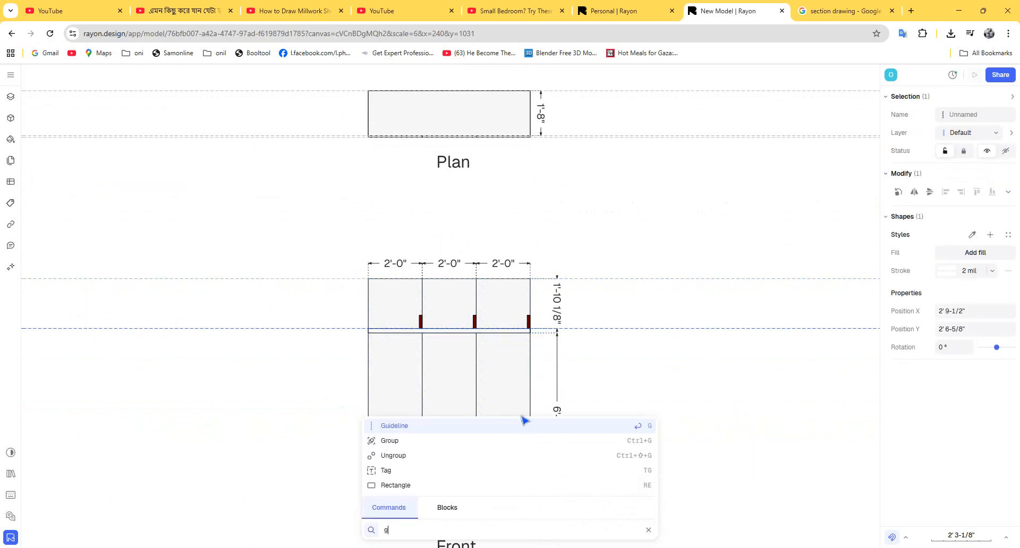
left_click(515, 427)
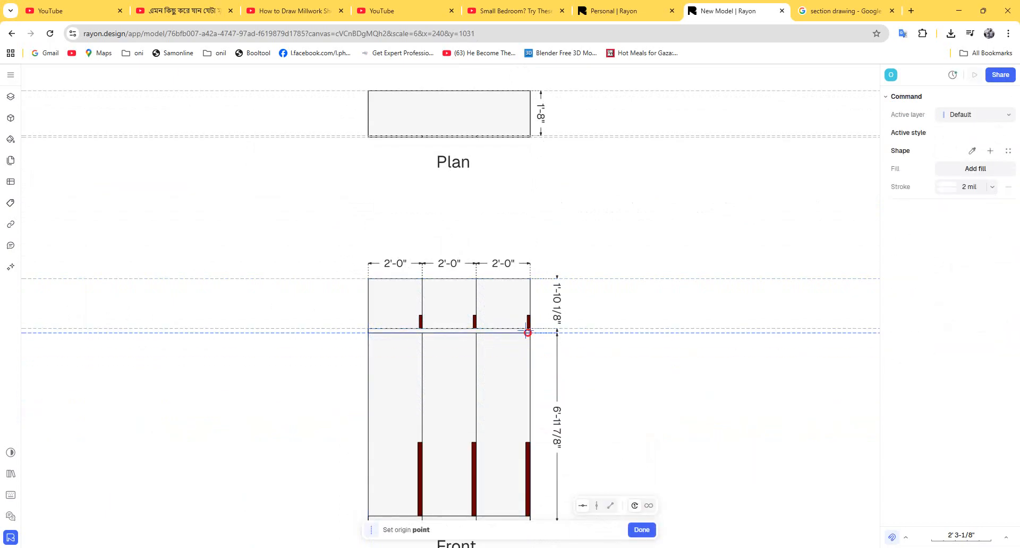
left_click(528, 333)
Step: Add horizontal guidelines along the lower ends of the tall doors and along the base line of the front view
type("g")
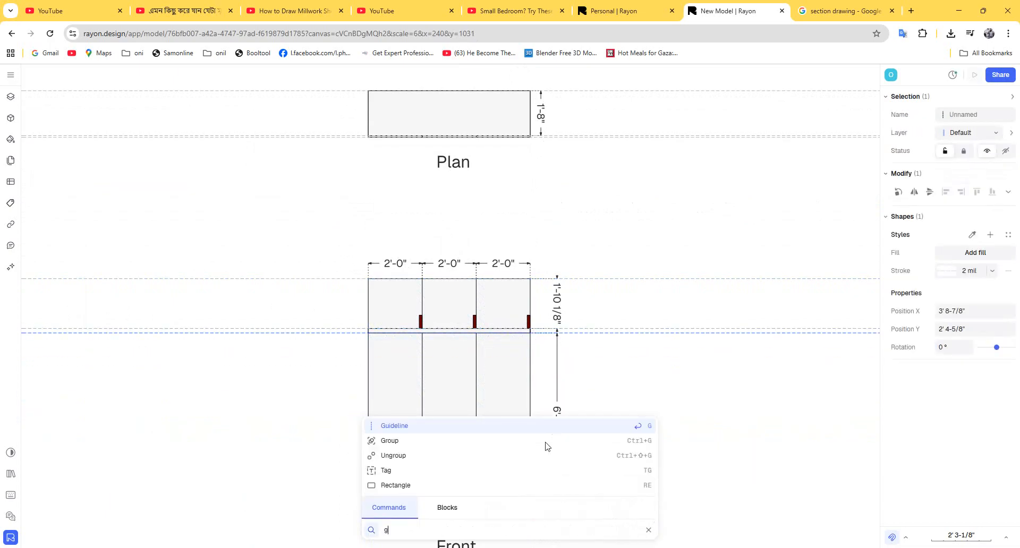
left_click(521, 423)
scroll(519, 361, "down", 2)
scroll(517, 408, "up", 3, "ctrl")
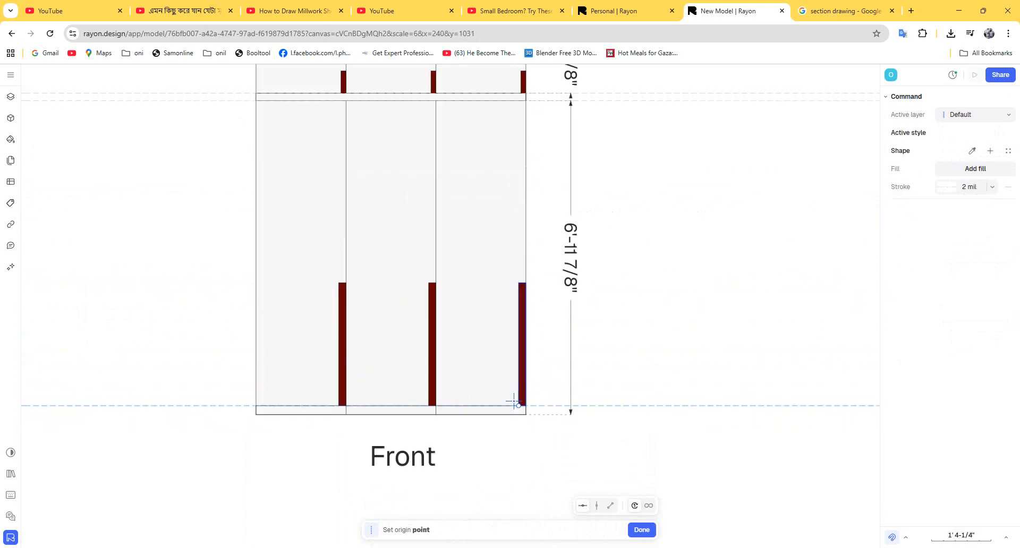
left_click(513, 406)
type("g")
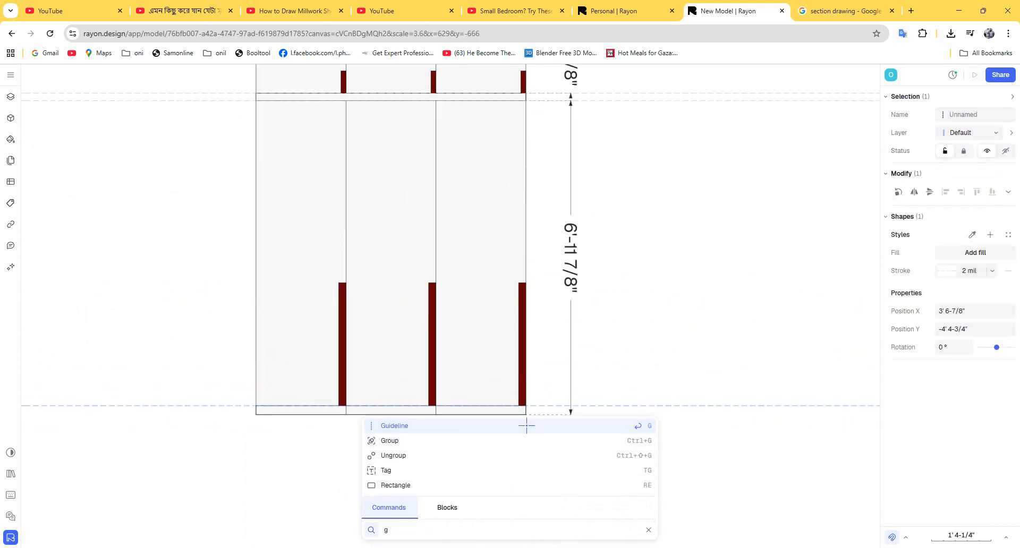
left_click(526, 425)
left_click(531, 415)
Step: Add a vertical guideline in the empty area well to the right of the plan and front views
scroll(585, 311, "down", 2, "ctrl")
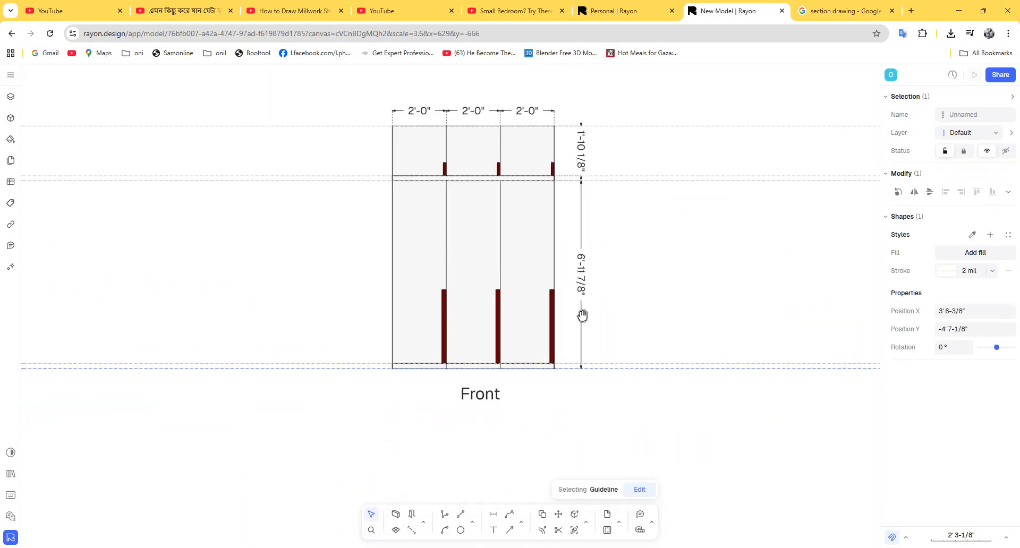
scroll(558, 315, "right", 3)
scroll(558, 315, "up", 1)
scroll(583, 195, "down", 3, "ctrl")
scroll(579, 198, "up", 2, "ctrl")
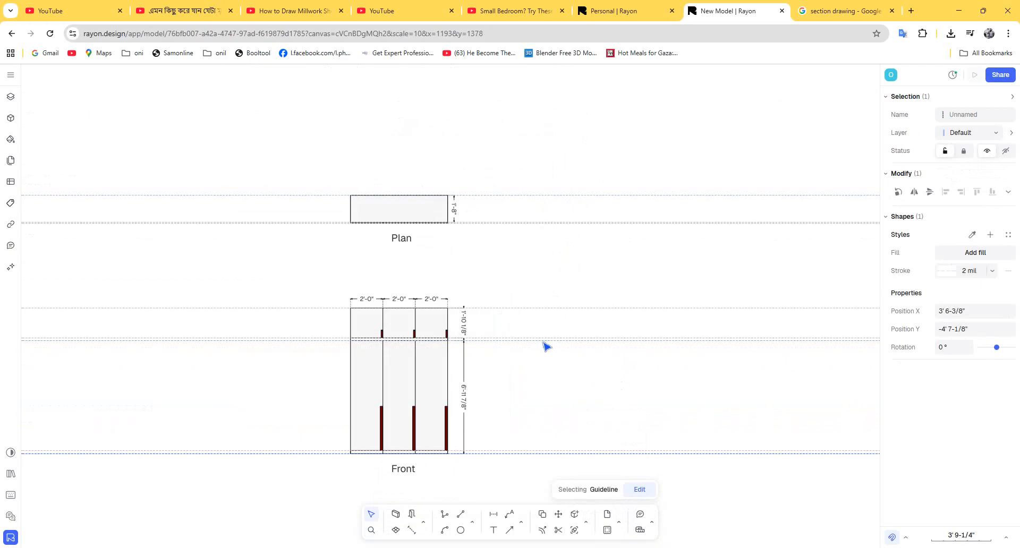
type("g")
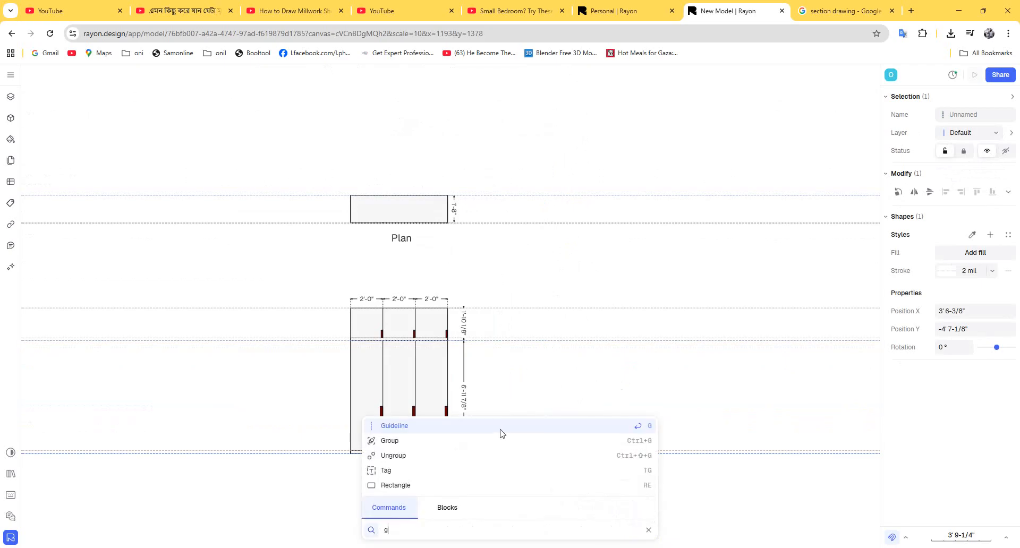
key("Return")
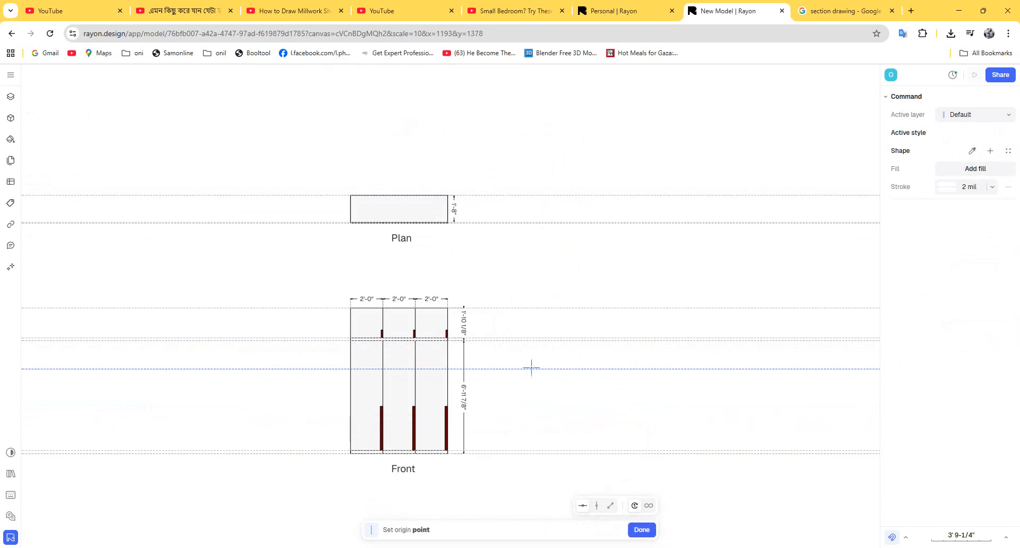
left_click(597, 506)
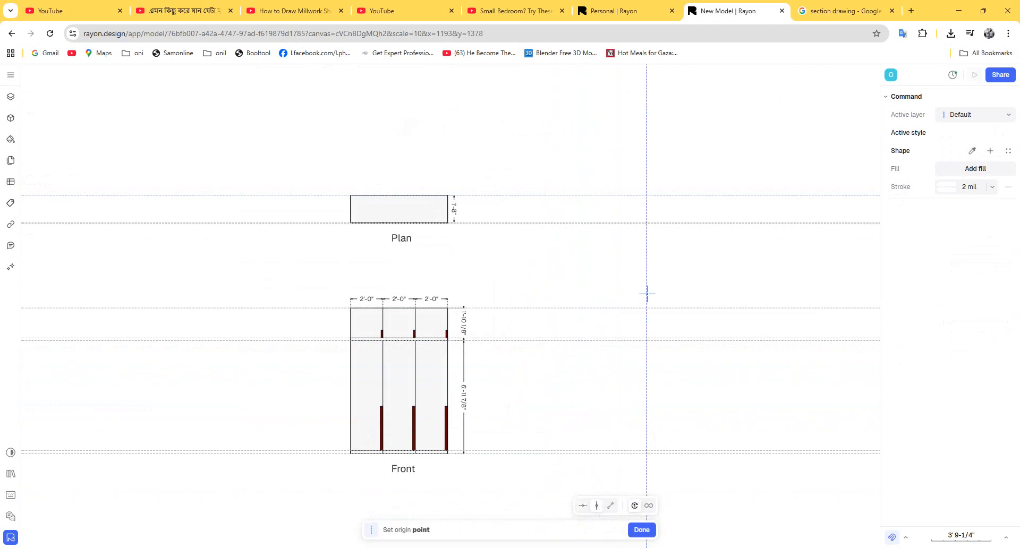
left_click(707, 293)
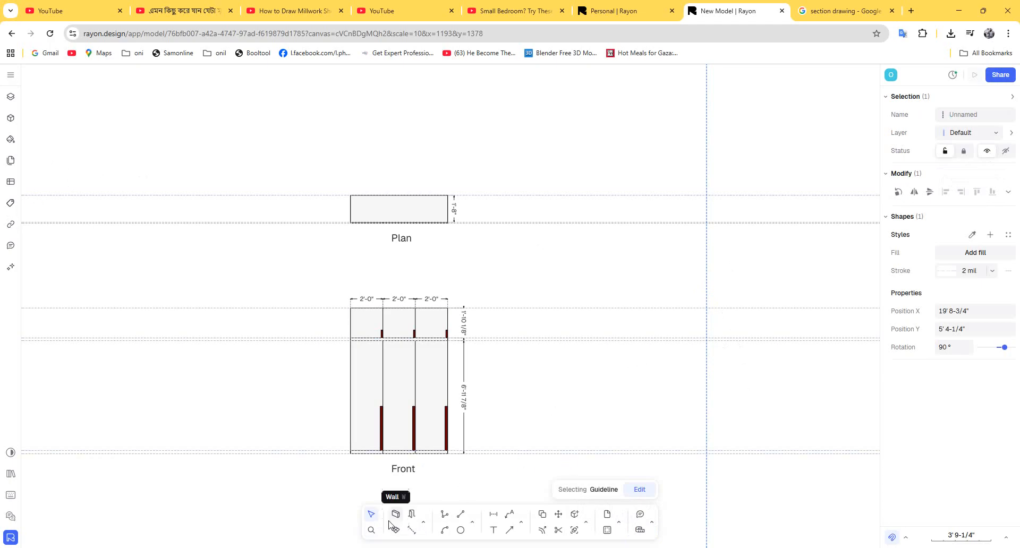
Step: Draw a rectangle about 2' 9-7/8" by 1' 8" between the plan's guidelines, starting at the vertical guideline
left_click(470, 525)
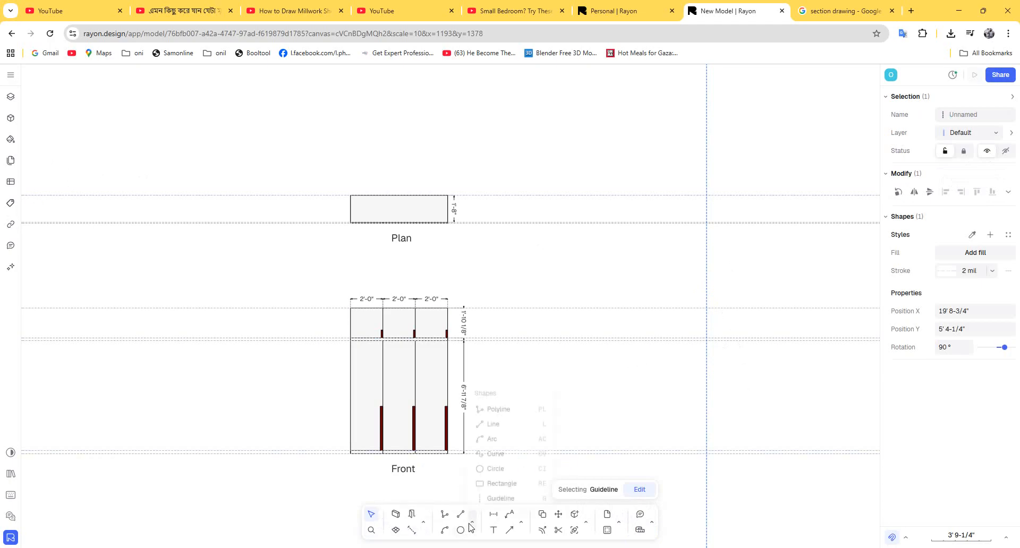
left_click(502, 482)
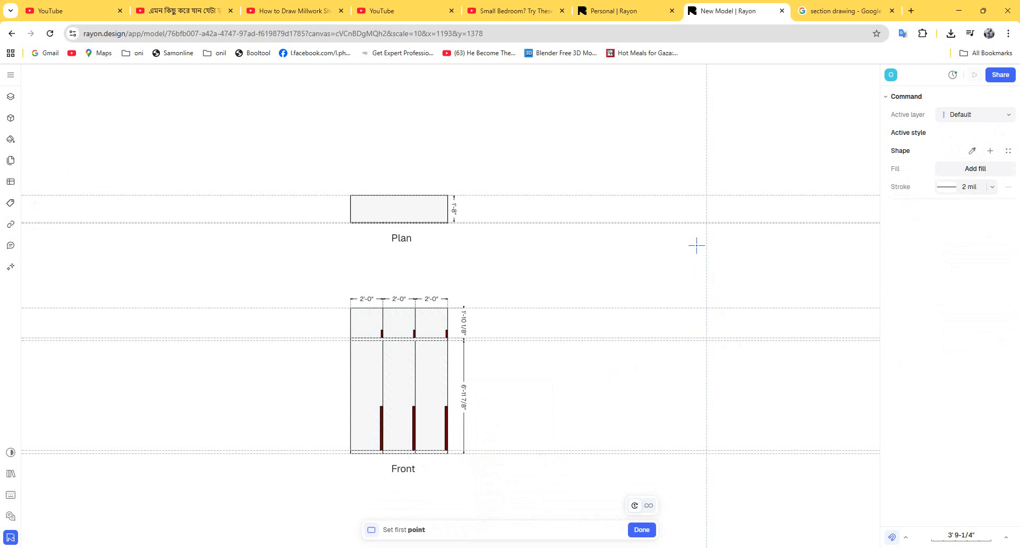
scroll(462, 212, "up", 5)
scroll(409, 194, "down", 5)
scroll(410, 195, "up", 5)
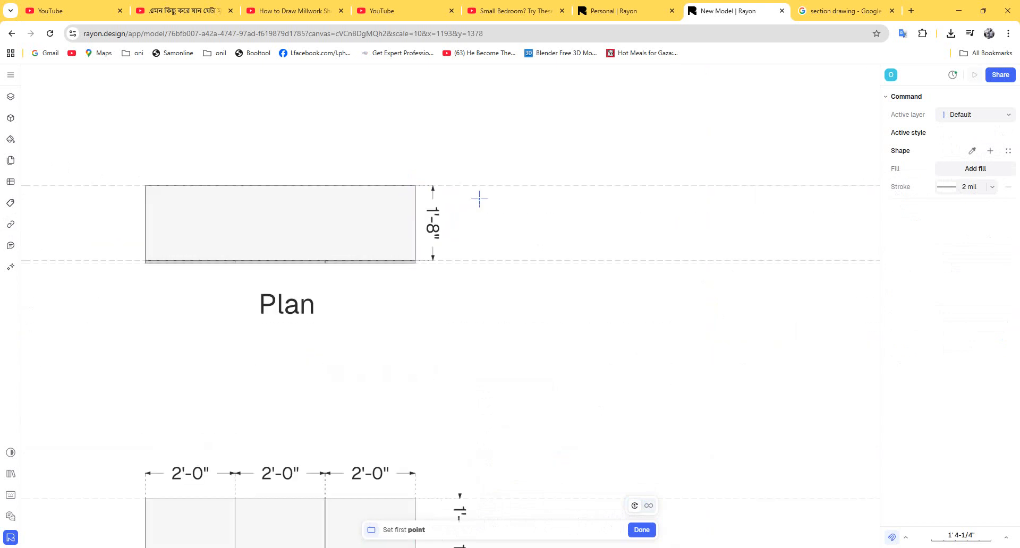
middle_click_drag(715, 205, 369, 216)
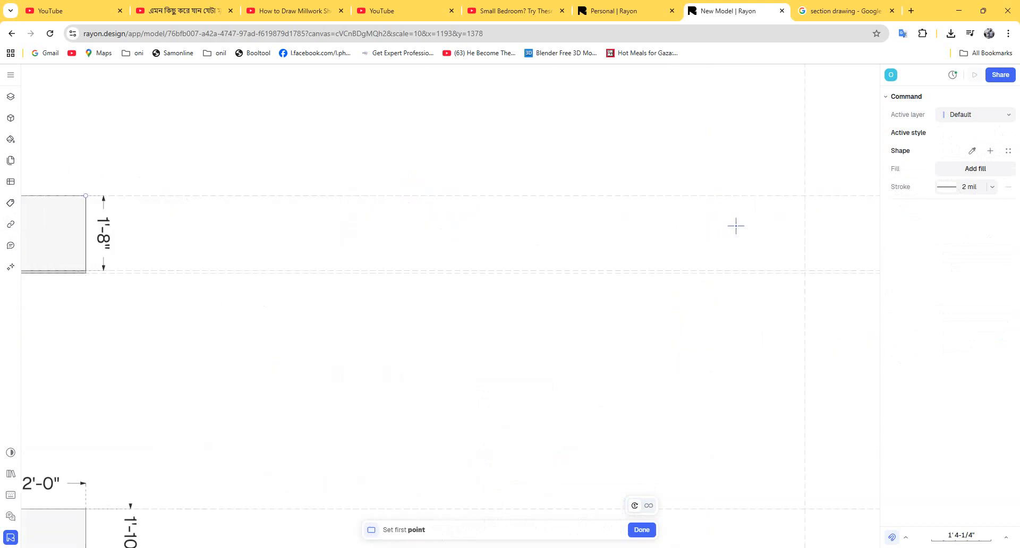
left_click(804, 194)
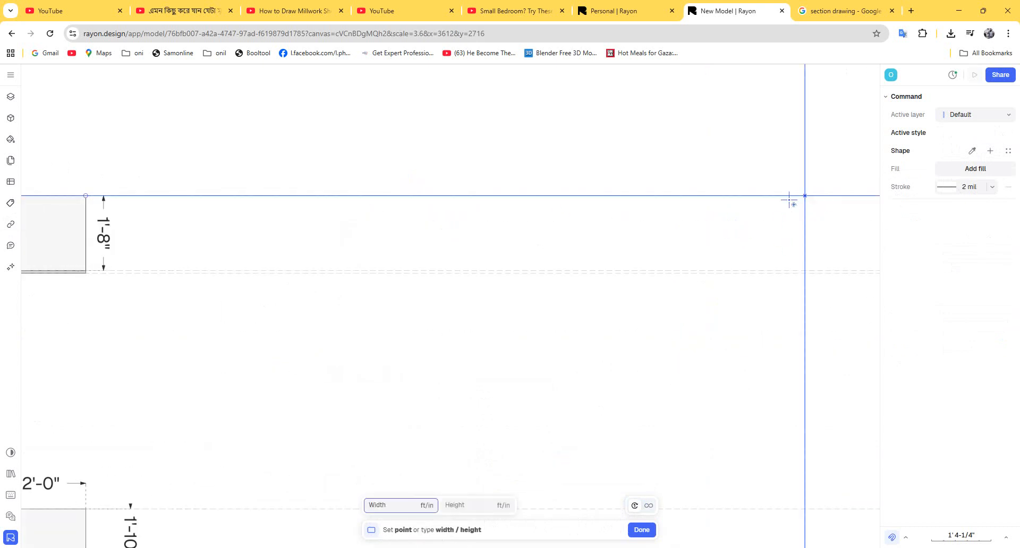
left_click(678, 270)
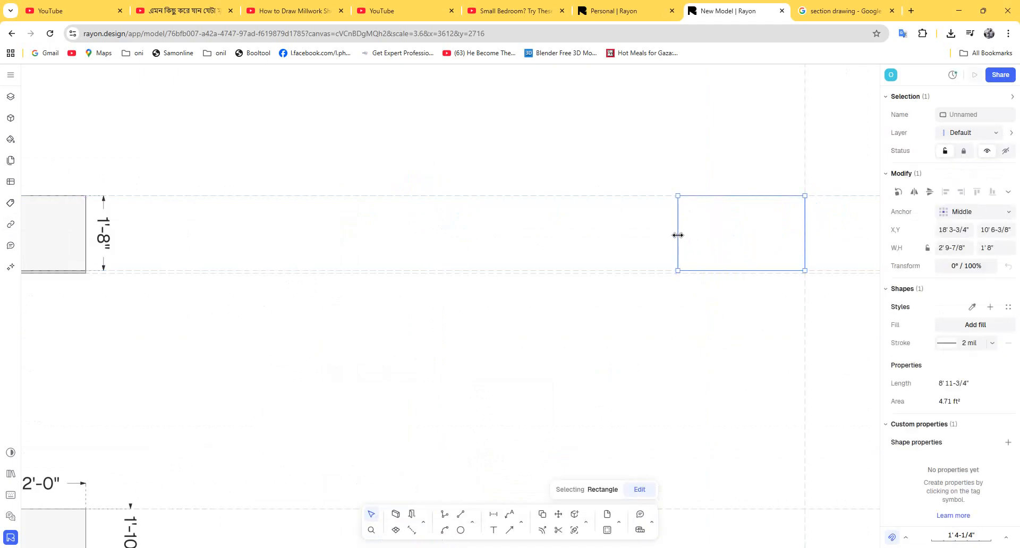
Step: Set the width of the new rectangle beside the plan to 1' 8"
scroll(678, 235, "down", 5)
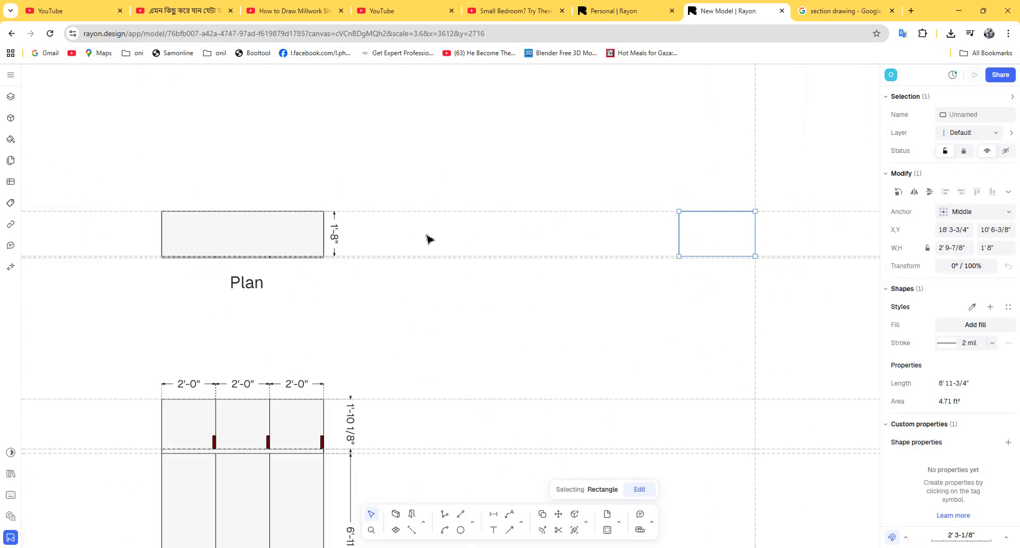
middle_click_drag(429, 237, 400, 155)
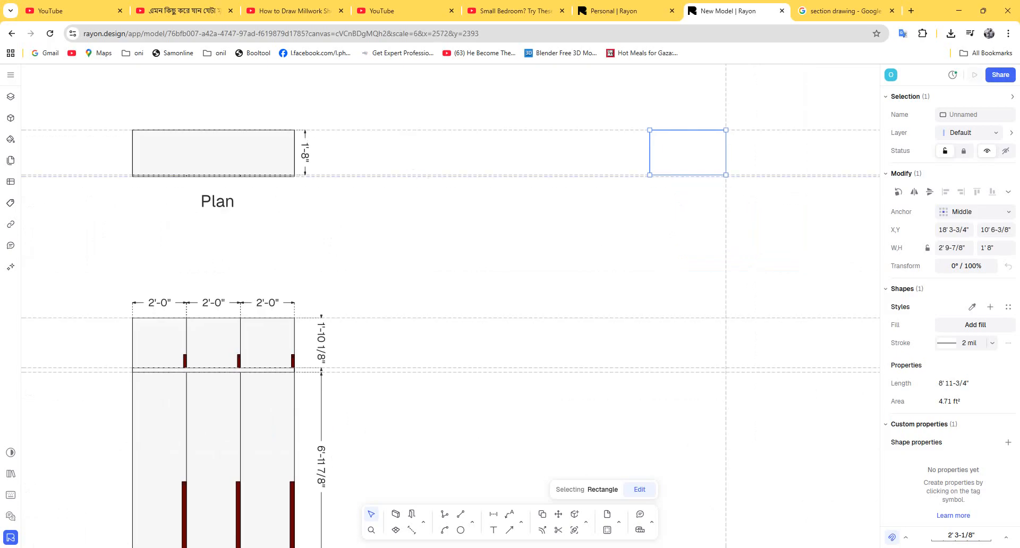
scroll(513, 232, "down", 4)
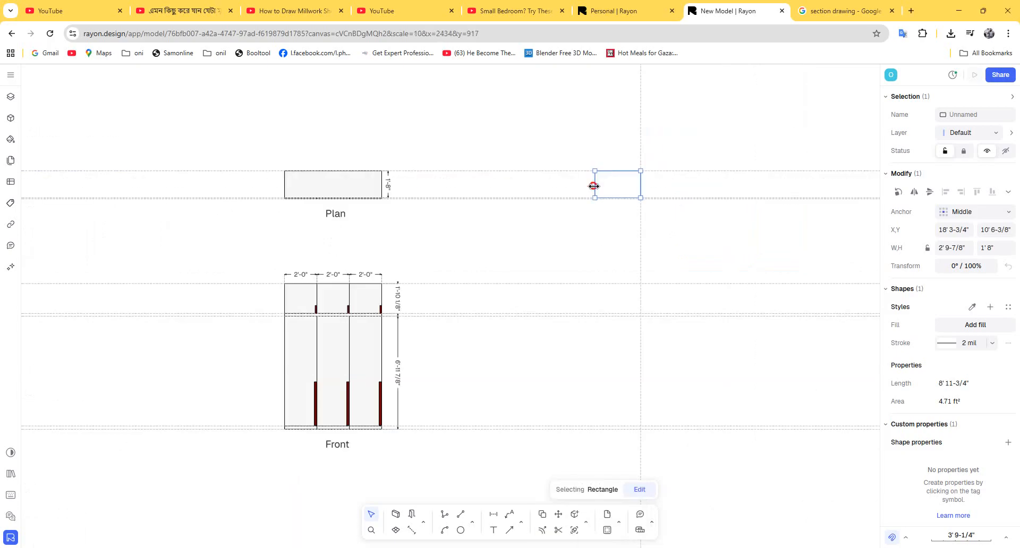
left_click(685, 193)
left_click(598, 188)
left_click(966, 247)
type("1")
left_click(1001, 247)
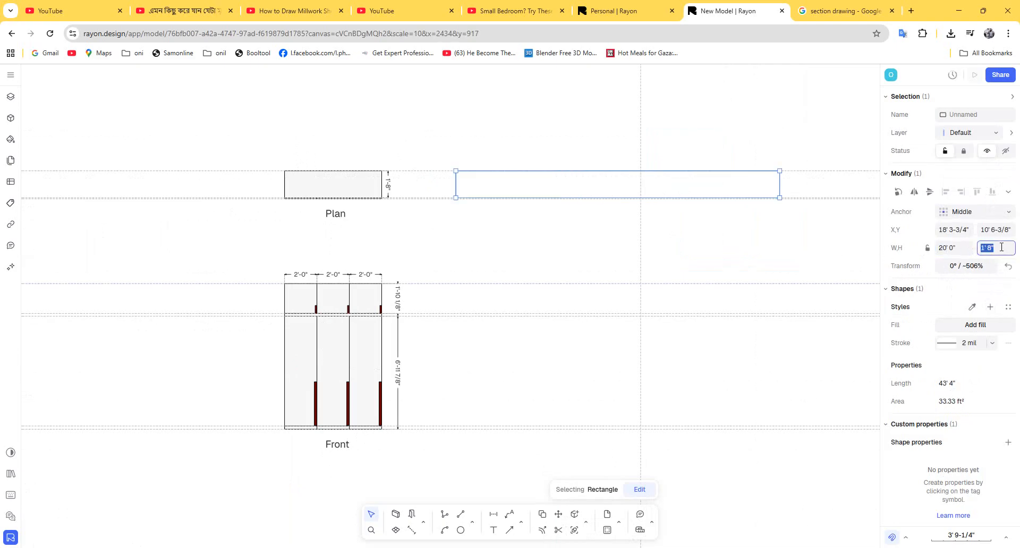
left_click(962, 248)
type("0")
key("Return")
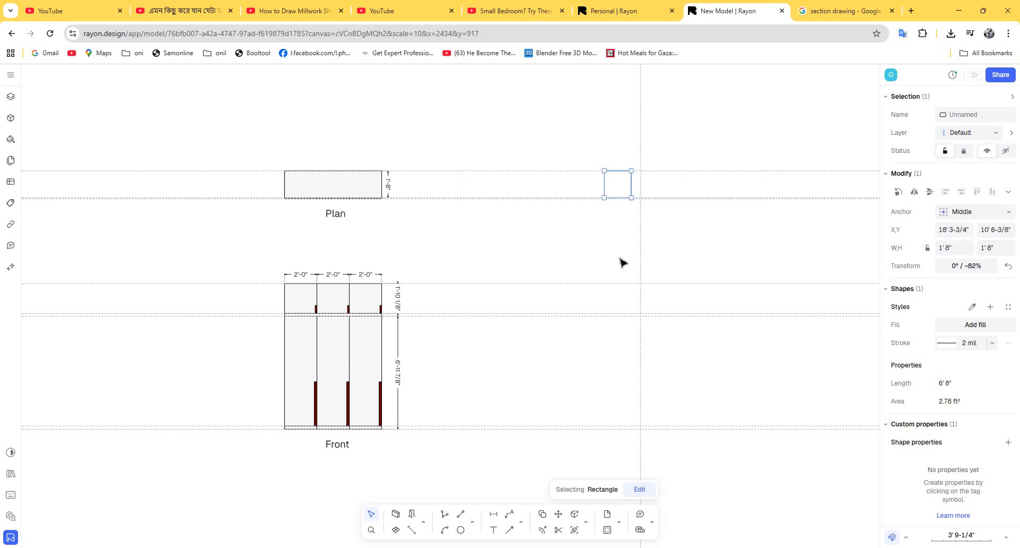
Step: Move the square so that its right side lies on the vertical guideline
left_click(611, 245)
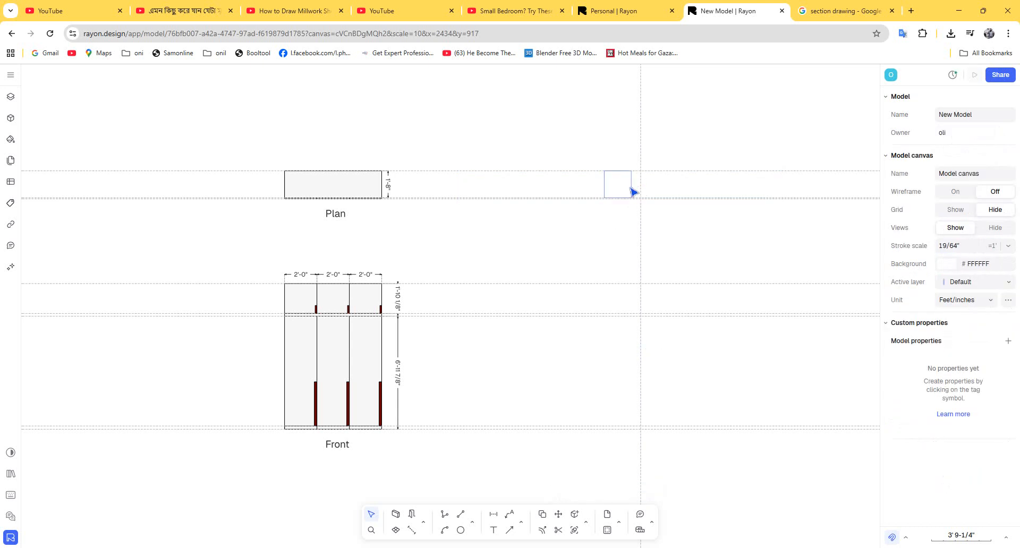
left_click_drag(632, 189, 638, 191)
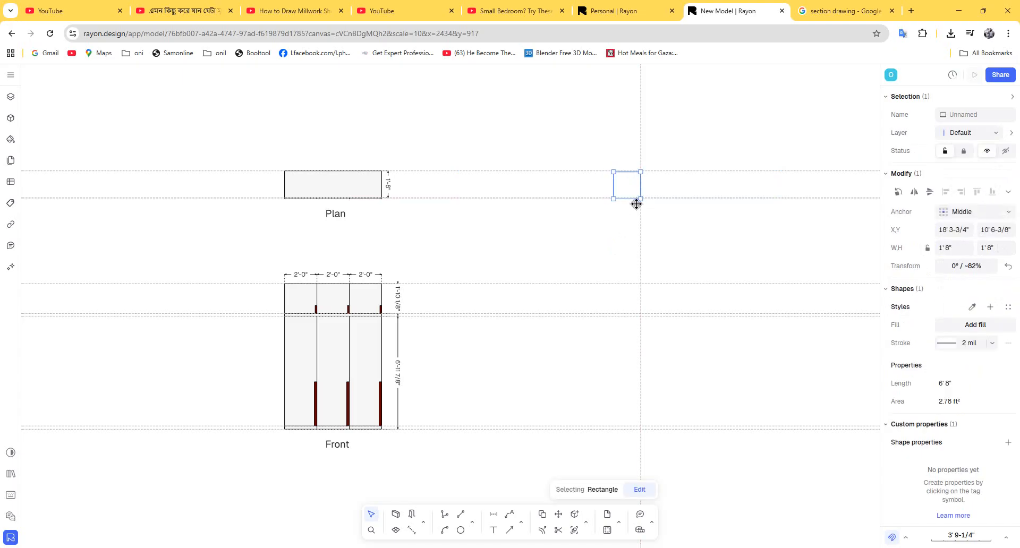
left_click(689, 259)
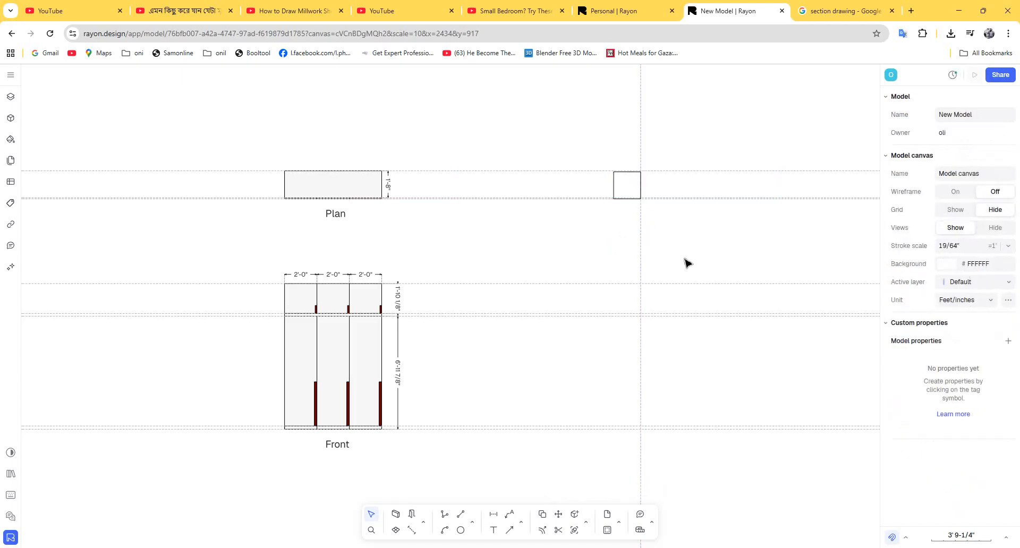
left_click(638, 180)
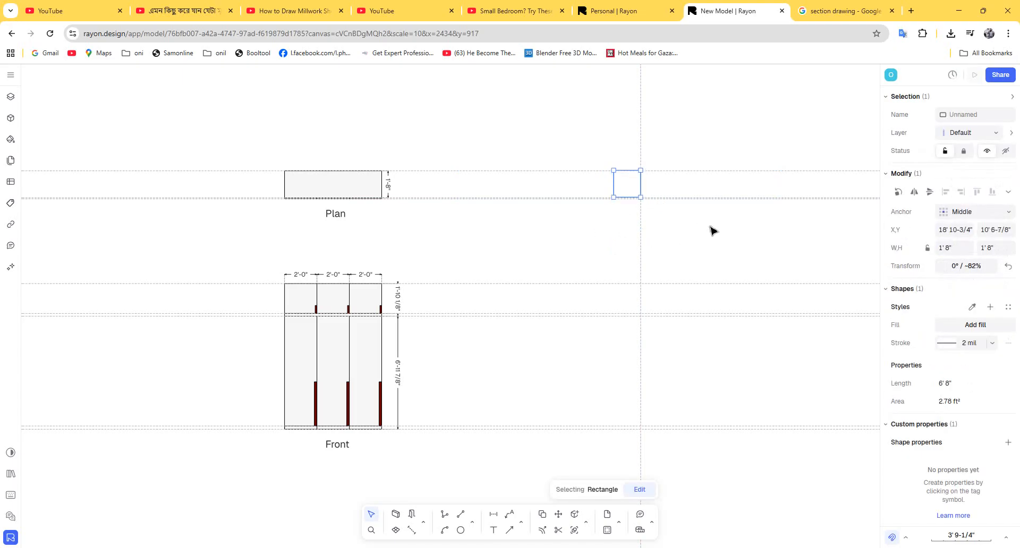
left_click(707, 245)
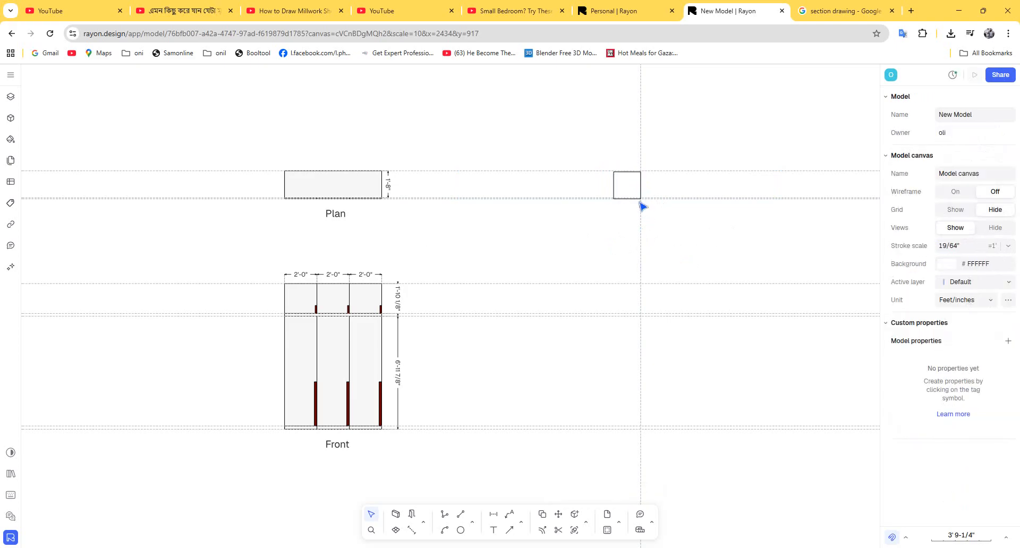
Step: Try to line the square up vertically with the plan's guidelines by moving it up and nudging it down
left_click_drag(640, 202, 654, 200)
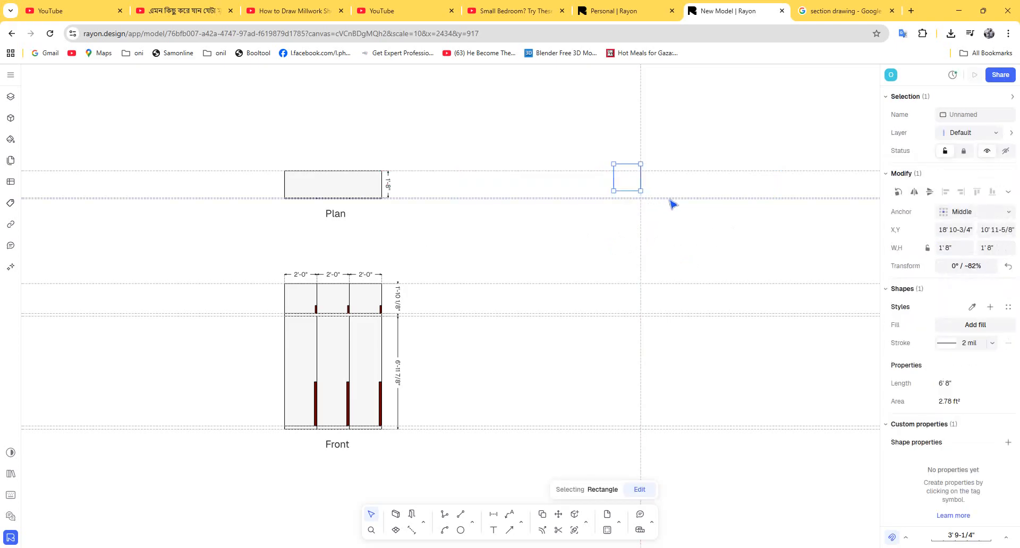
key("Down")
key("Down")
key("Down")
key("Down")
key("Down")
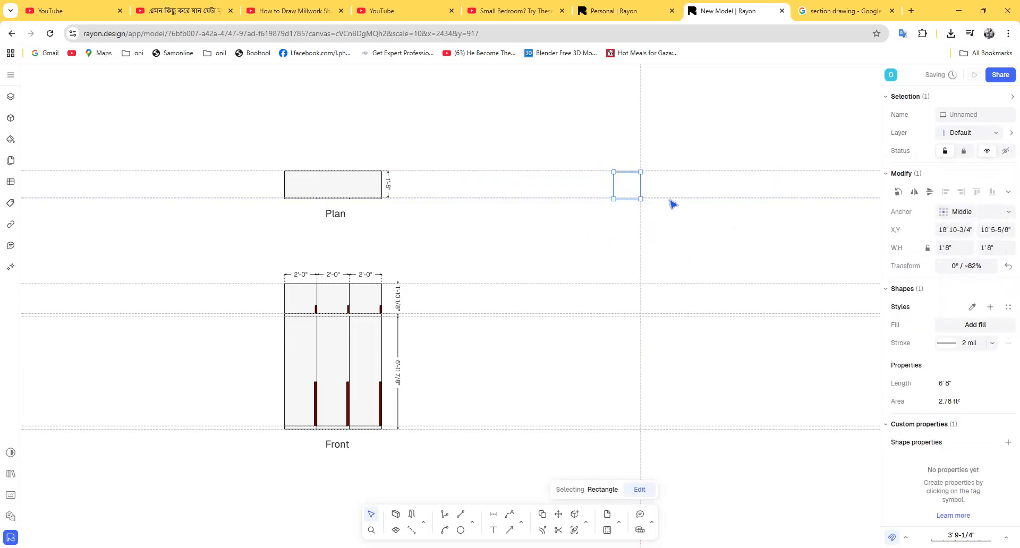
left_click(670, 220)
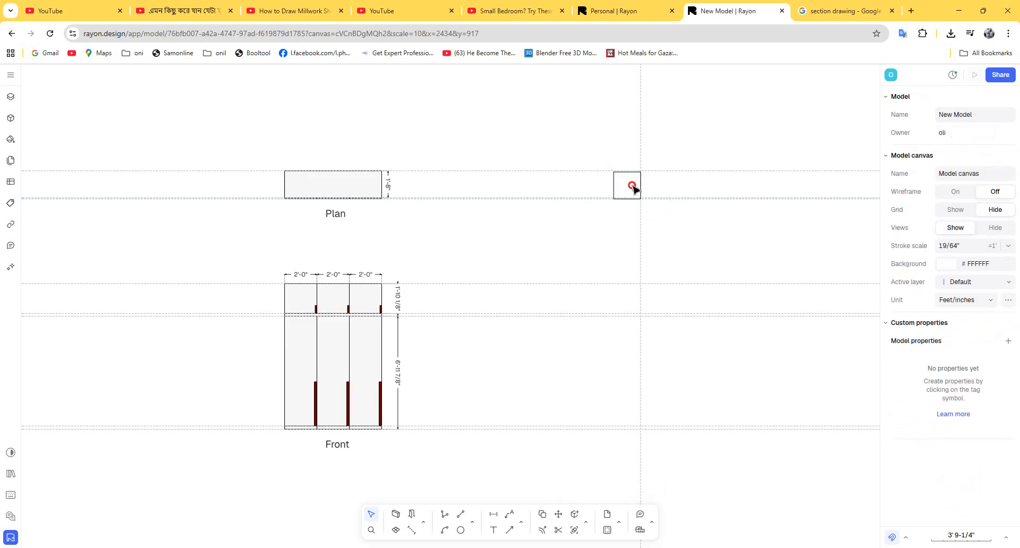
Step: Move the square up so that its top edge sits on the plan's uppermost guideline
scroll(644, 188, "up", 5)
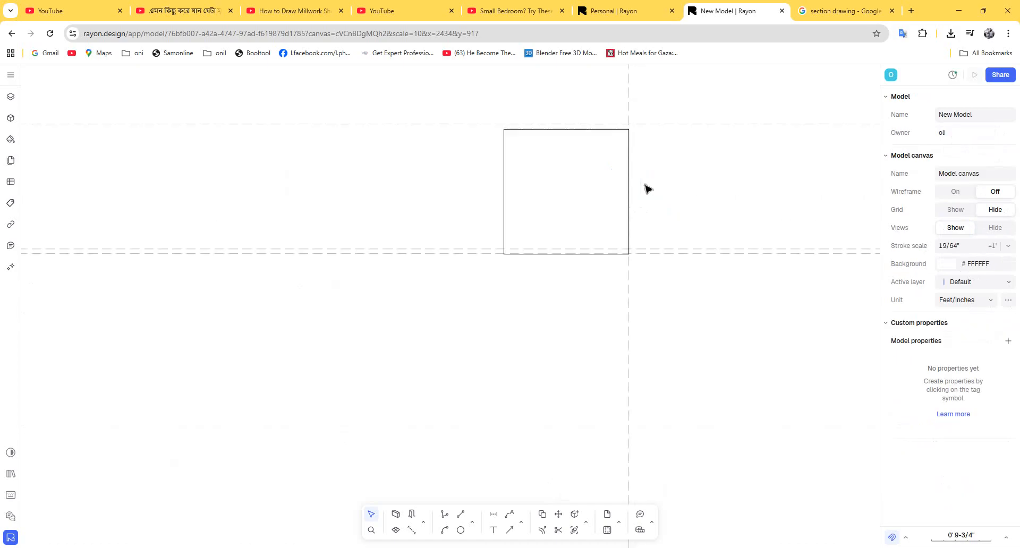
left_click_drag(608, 129, 607, 124)
left_click(637, 241)
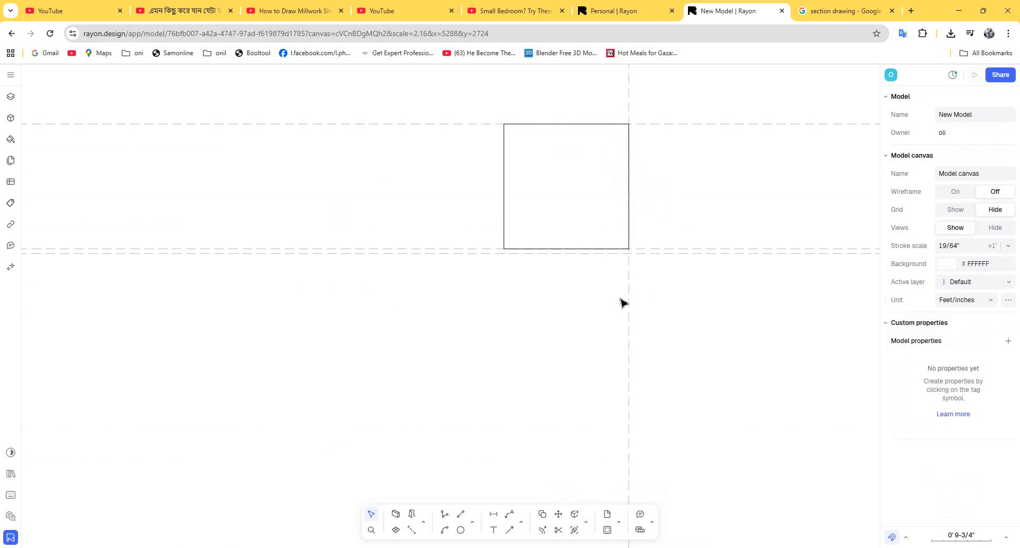
scroll(617, 294, "down", 3)
middle_click_drag(610, 284, 606, 229)
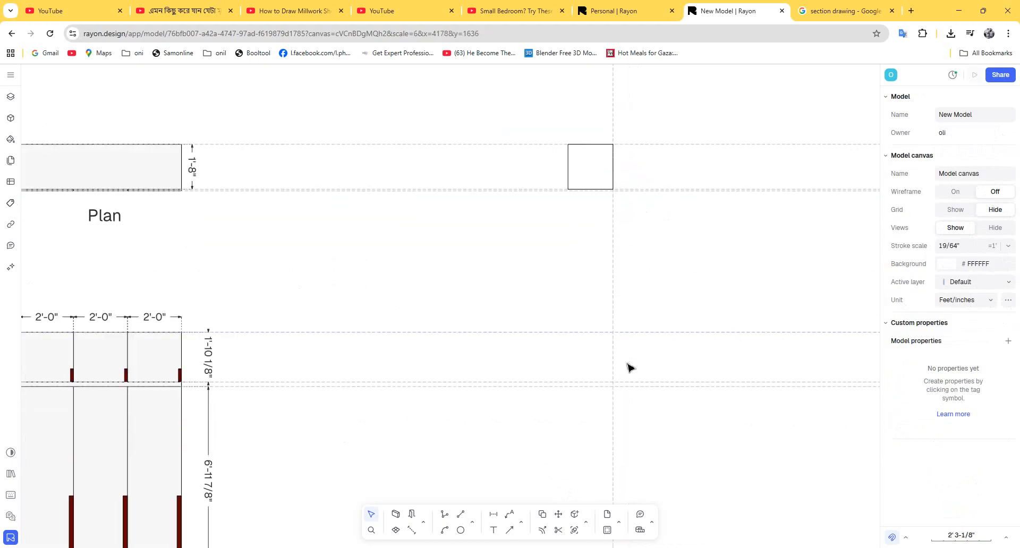
middle_click_drag(492, 362, 592, 351)
scroll(708, 112, "up", 2)
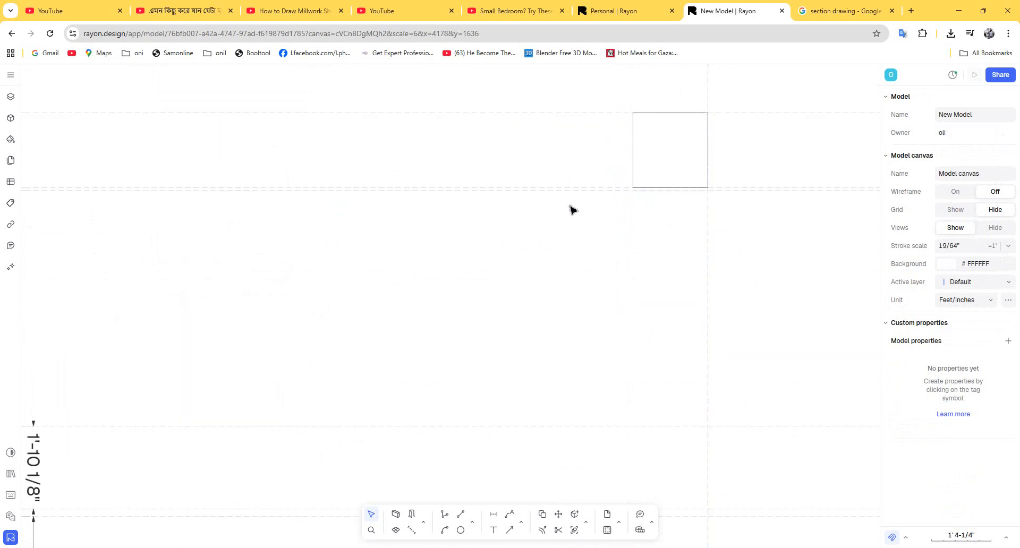
scroll(579, 218, "down", 2)
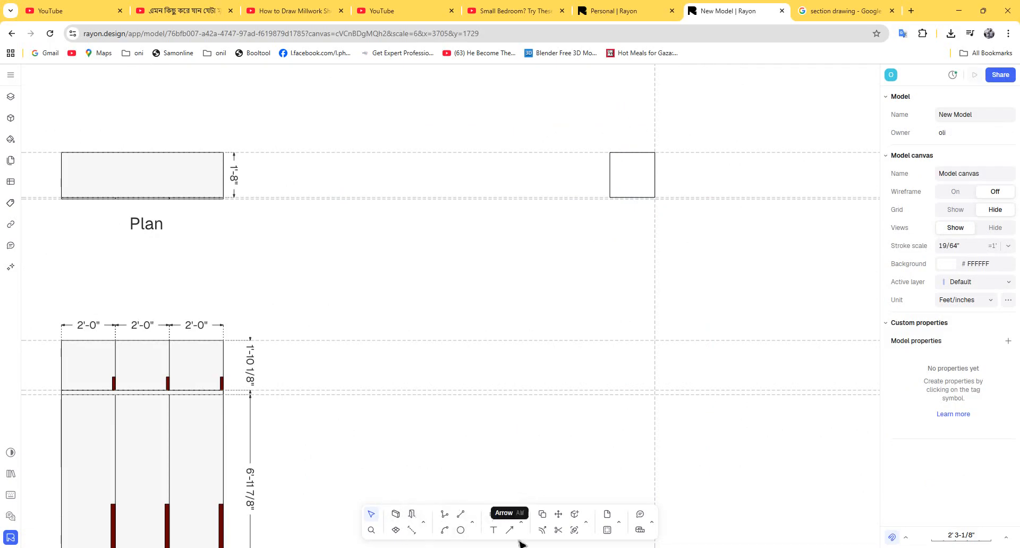
Step: Draw a narrow rectangle about 7 3/8" wide against the square's left side, spanning the square's full height
left_click(472, 522)
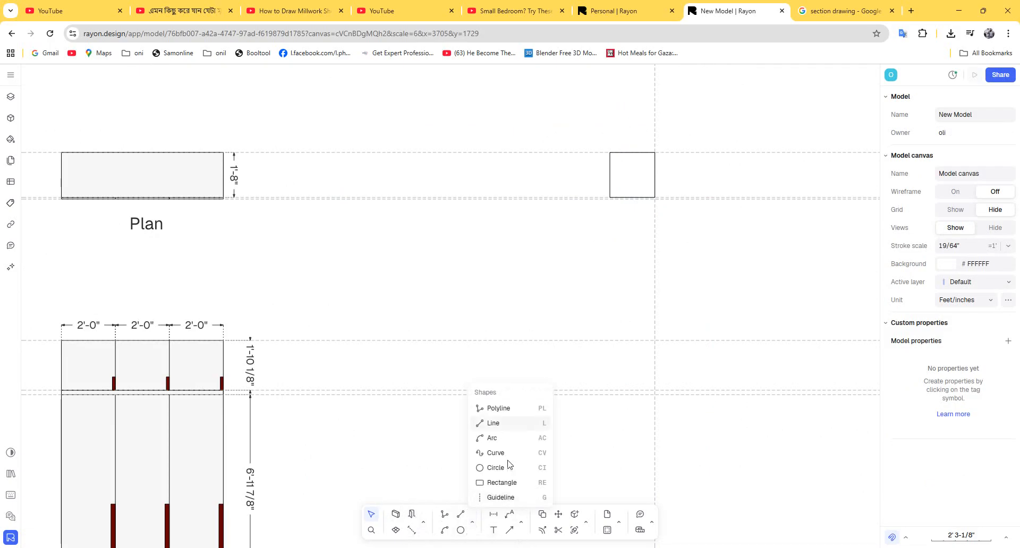
left_click(502, 483)
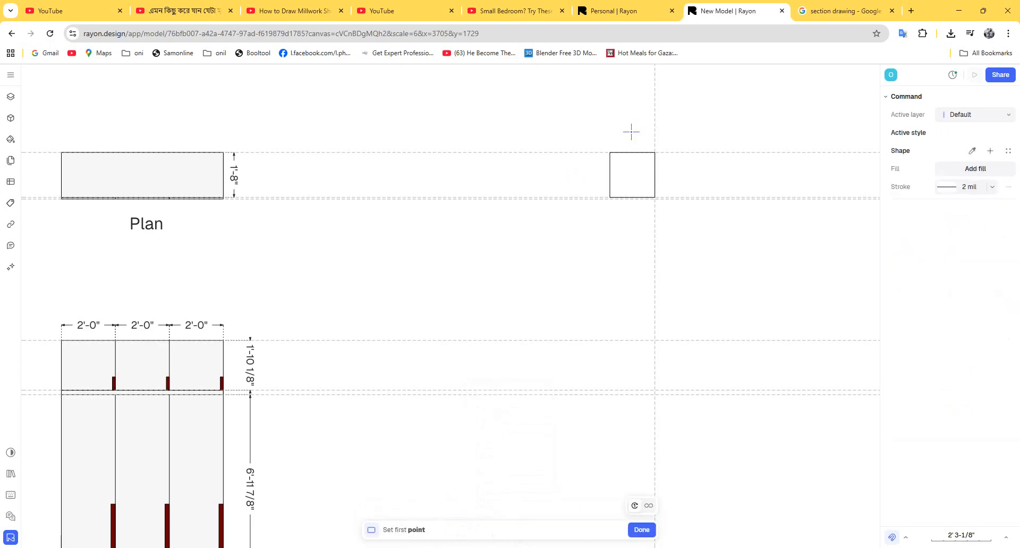
scroll(614, 151, "up", 3)
scroll(607, 161, "up", 2)
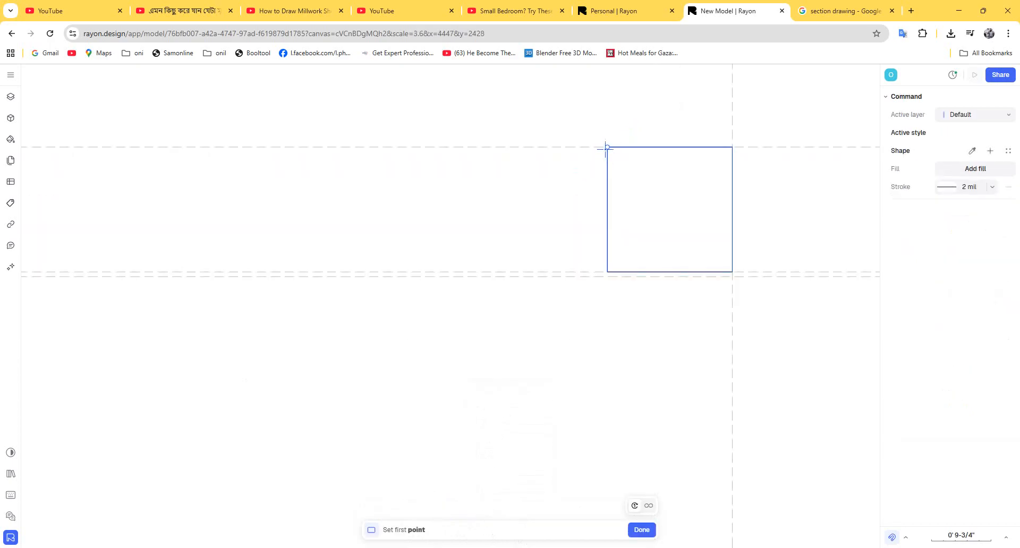
left_click(607, 147)
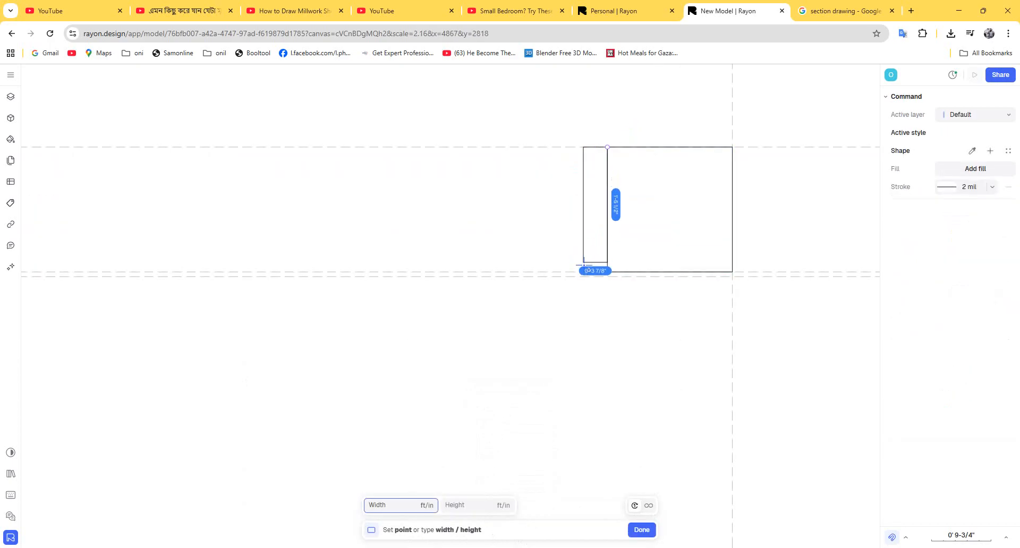
left_click(561, 272)
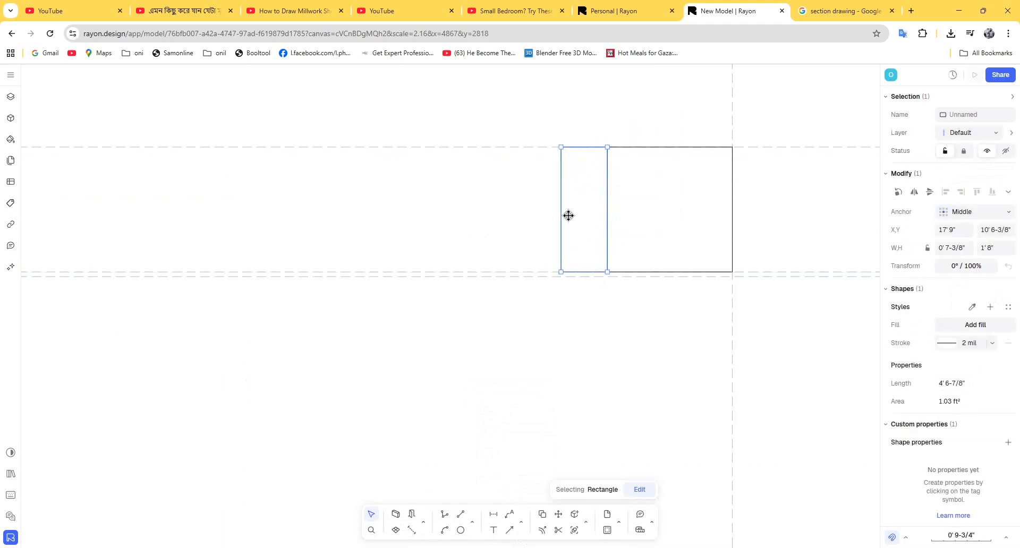
Step: Narrow the new rectangle beside the square and set its width to 0.75"
left_click_drag(560, 214, 595, 213)
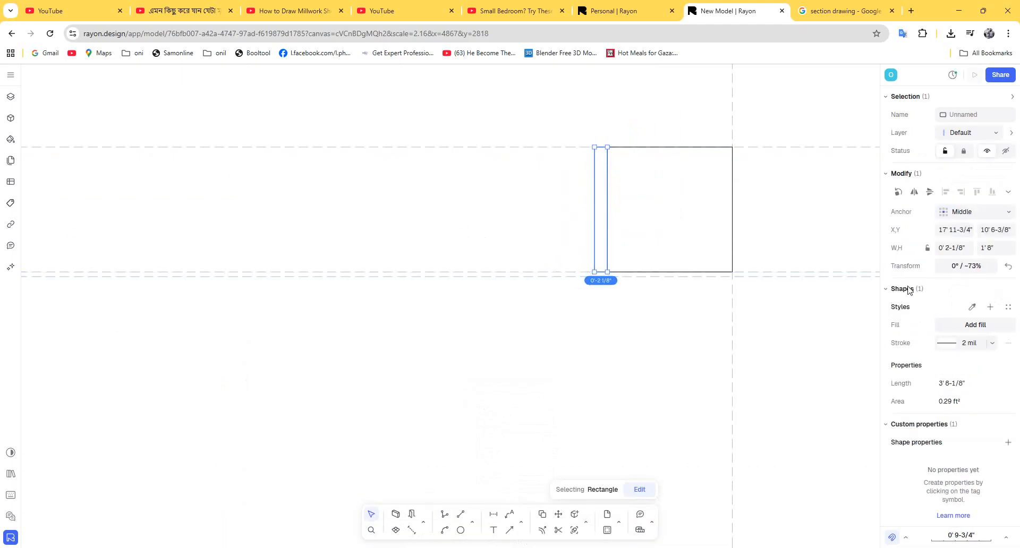
left_click(967, 246)
type(".75\"")
key("Return")
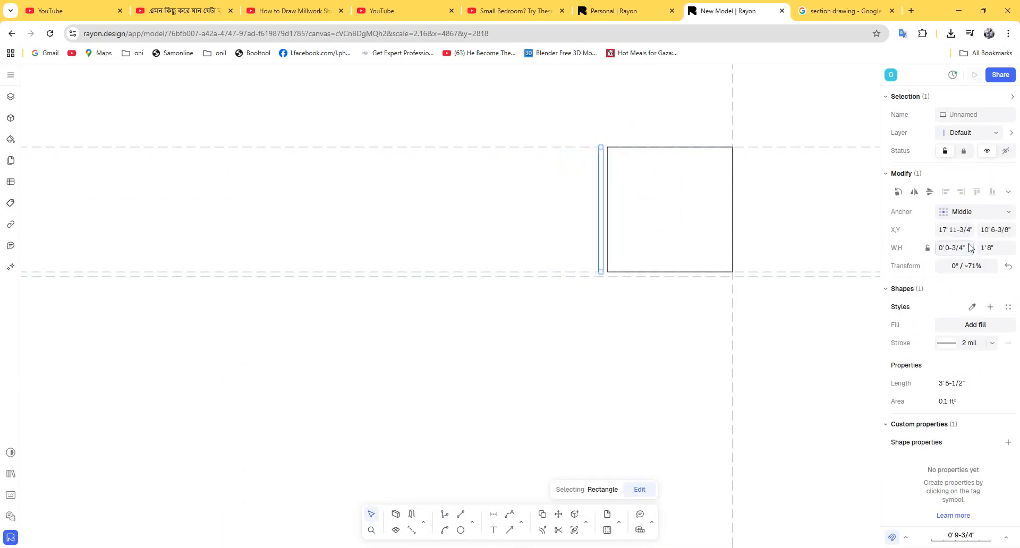
Step: Move the thin panel rectangle so that it sits flush against the square's left side
left_click(605, 284)
left_click(600, 269)
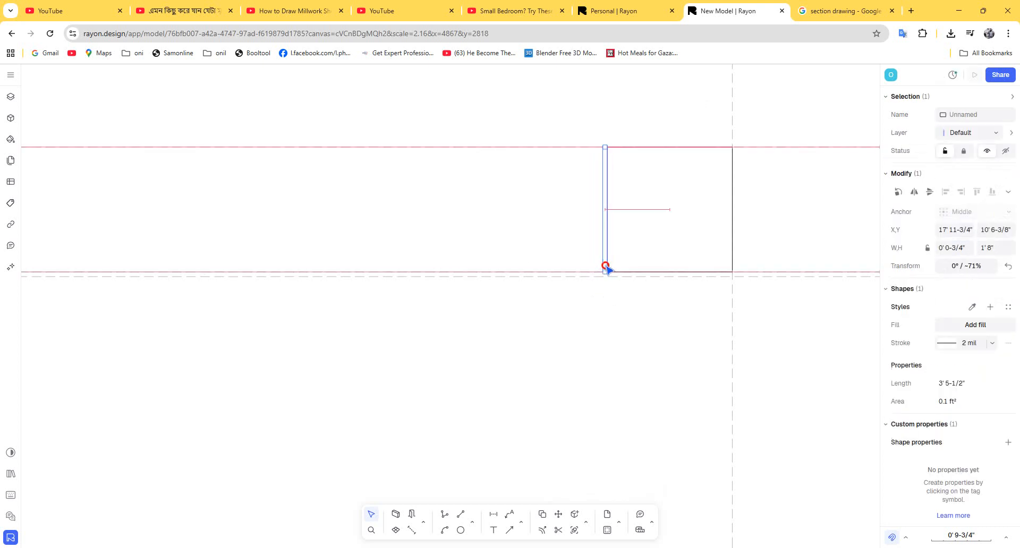
left_click(629, 354)
Step: Place a vertical guideline along the outer left side of the thin panel rectangle
scroll(629, 357, "down", 2)
middle_click_drag(629, 357, 602, 285)
scroll(624, 322, "down", 4)
middle_click_drag(632, 336, 593, 258)
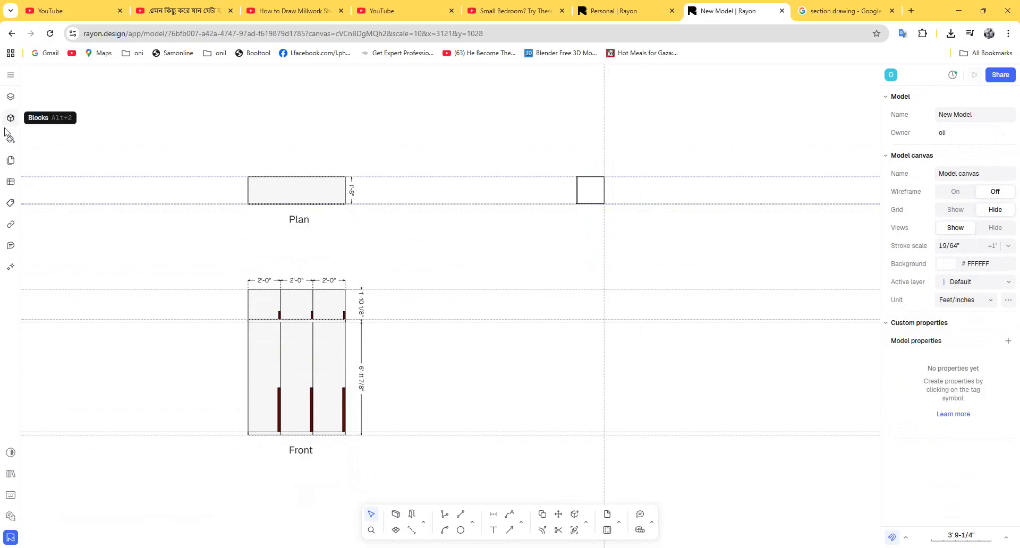
type("g")
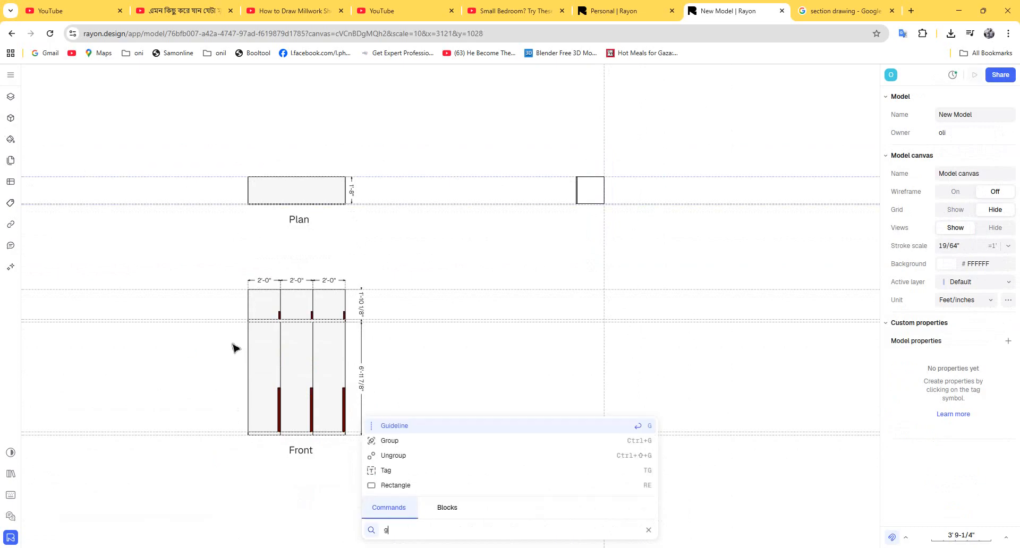
left_click(475, 425)
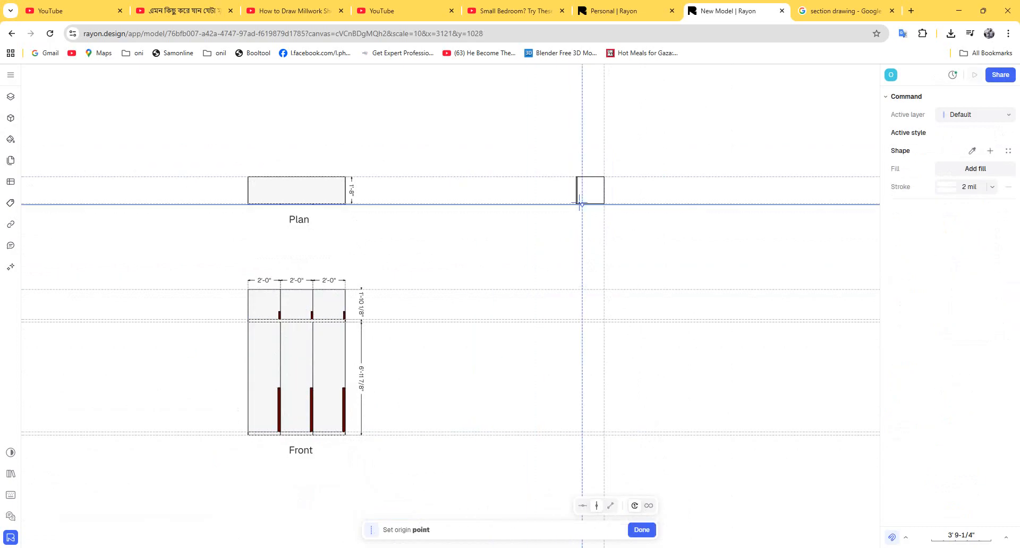
scroll(580, 190, "up", 5)
scroll(562, 187, "up", 2)
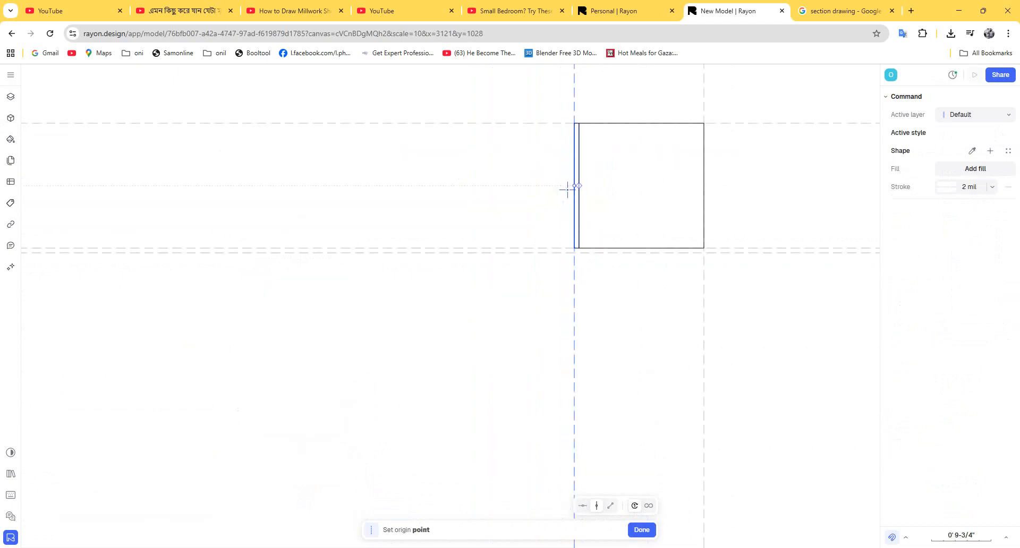
left_click(570, 191)
scroll(464, 183, "down", 2)
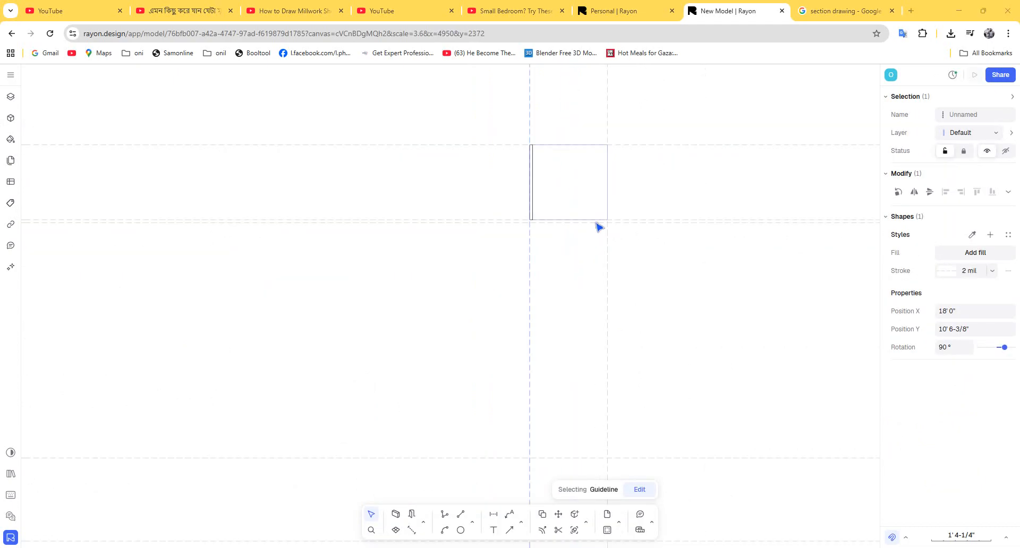
Step: Place a second vertical guideline where the thin panel meets the square's left side
scroll(597, 224, "down", 3)
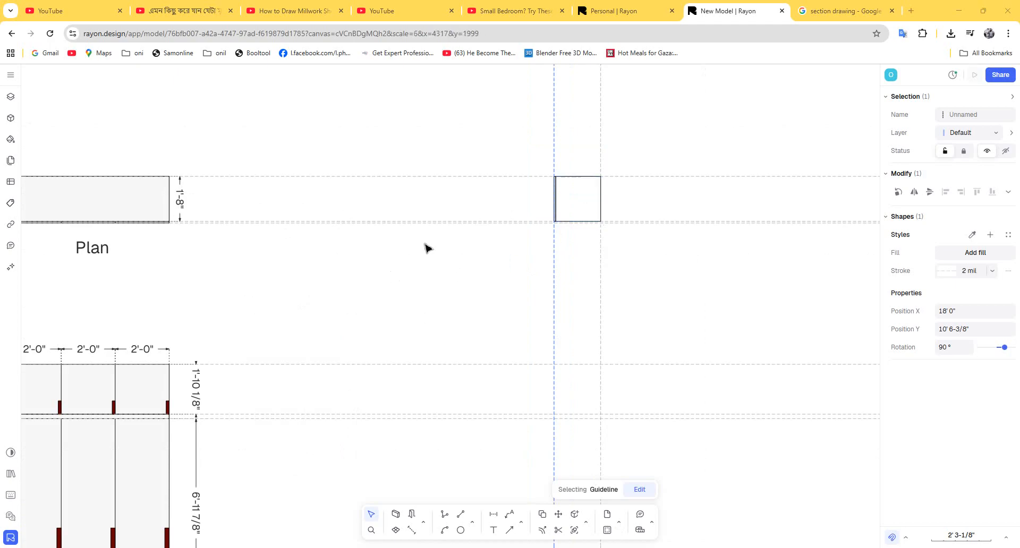
left_click(445, 333)
type("g")
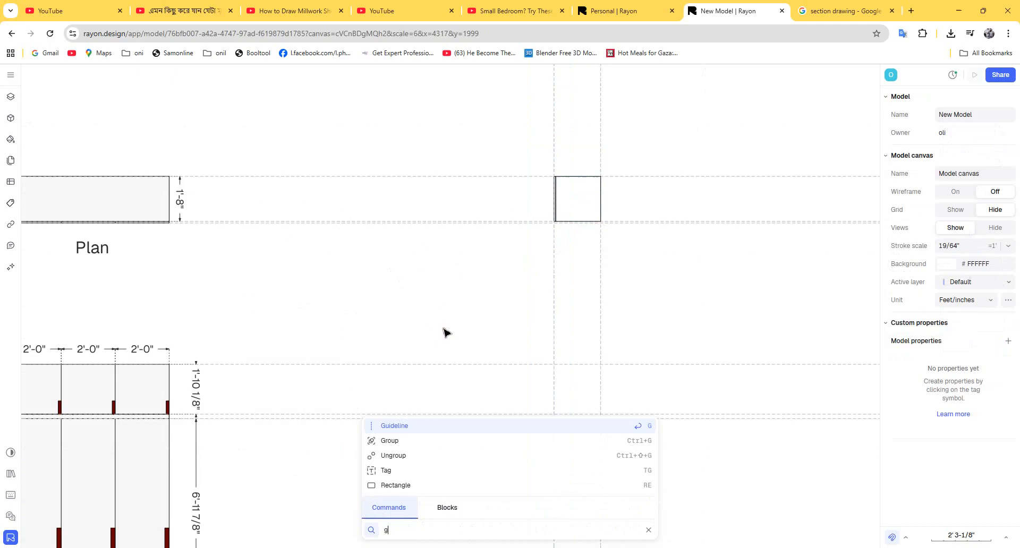
left_click(452, 427)
scroll(557, 194, "up", 5)
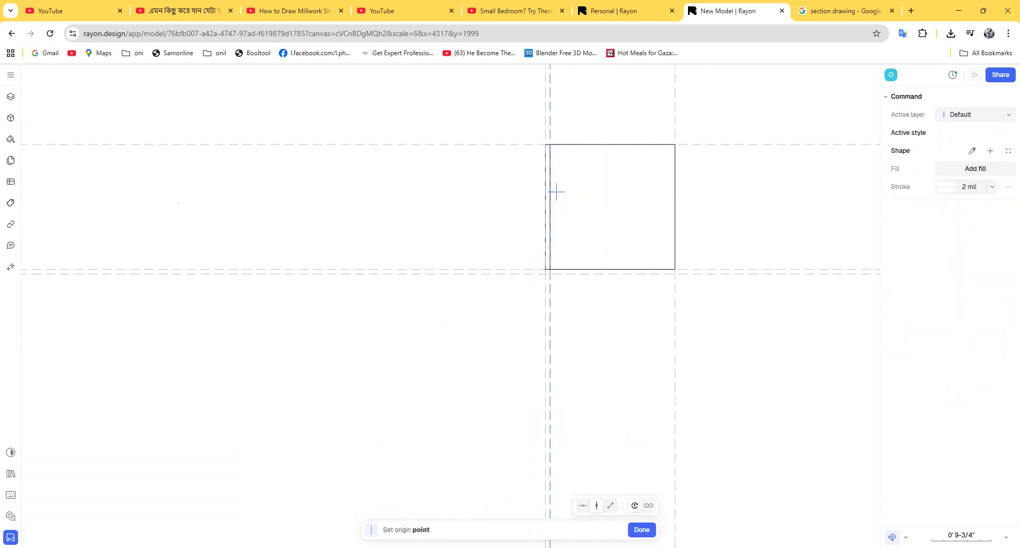
left_click(549, 191)
scroll(698, 289, "down", 5)
middle_click_drag(612, 282, 586, 161)
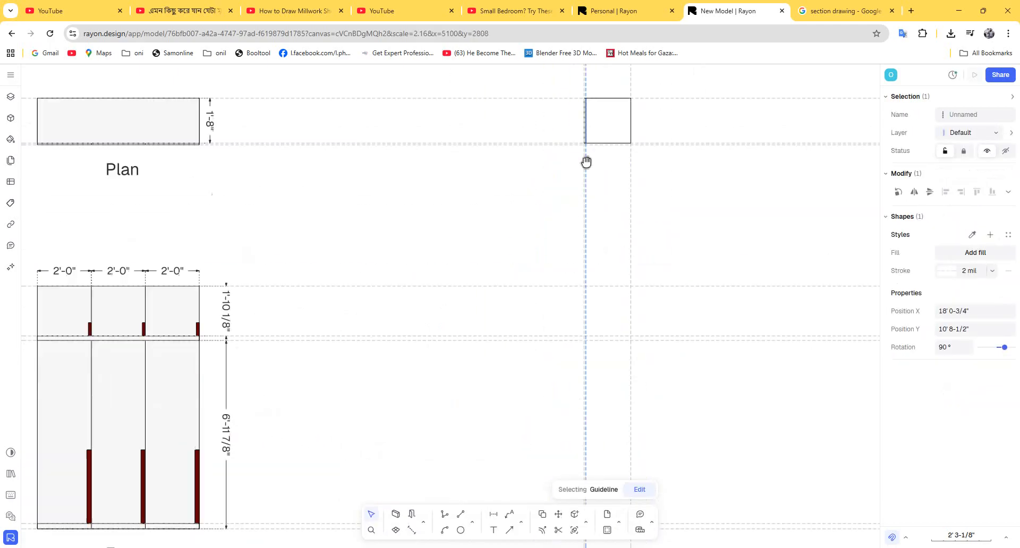
Step: Draw a vertical line 1' 10-1/8" long between the projected guidelines of the front view's upper cabinets, within the side-view area
middle_click_drag(621, 310, 549, 148)
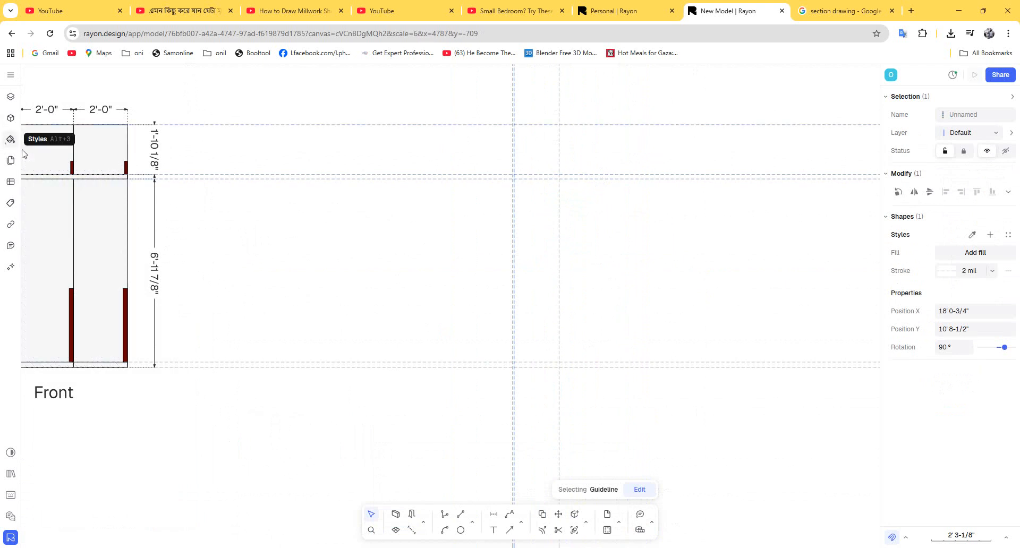
scroll(461, 223, "left", 2)
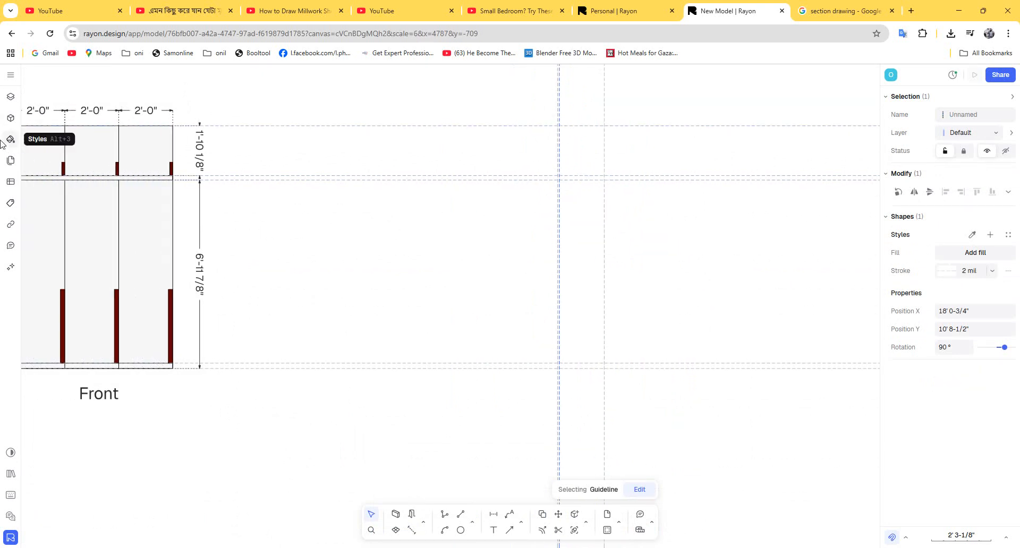
middle_click_drag(573, 196, 566, 217)
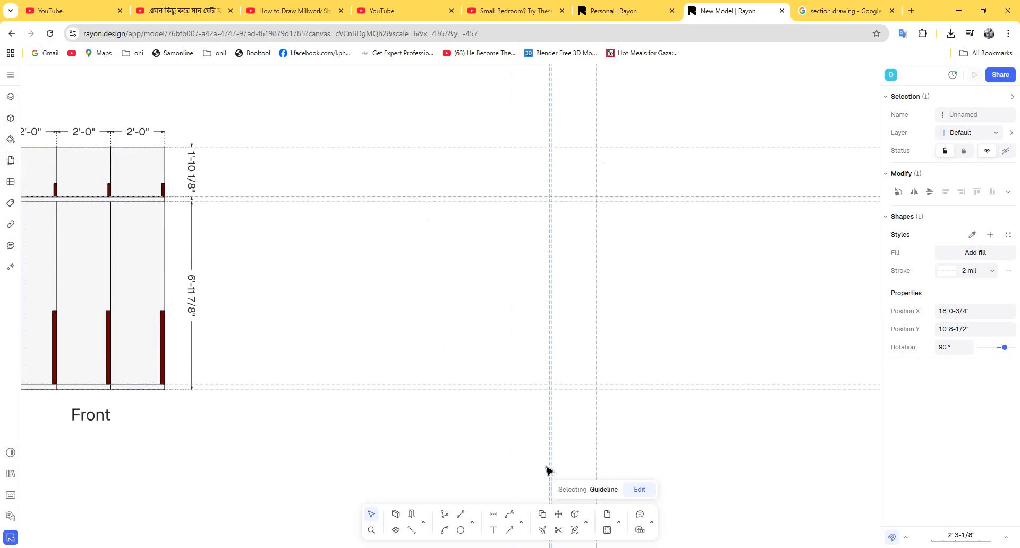
left_click(459, 514)
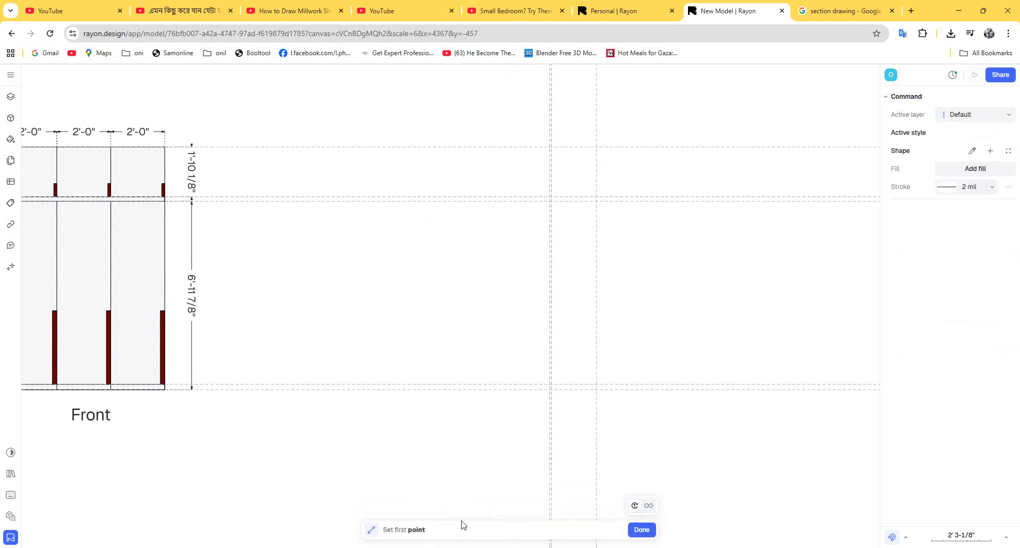
left_click(572, 196)
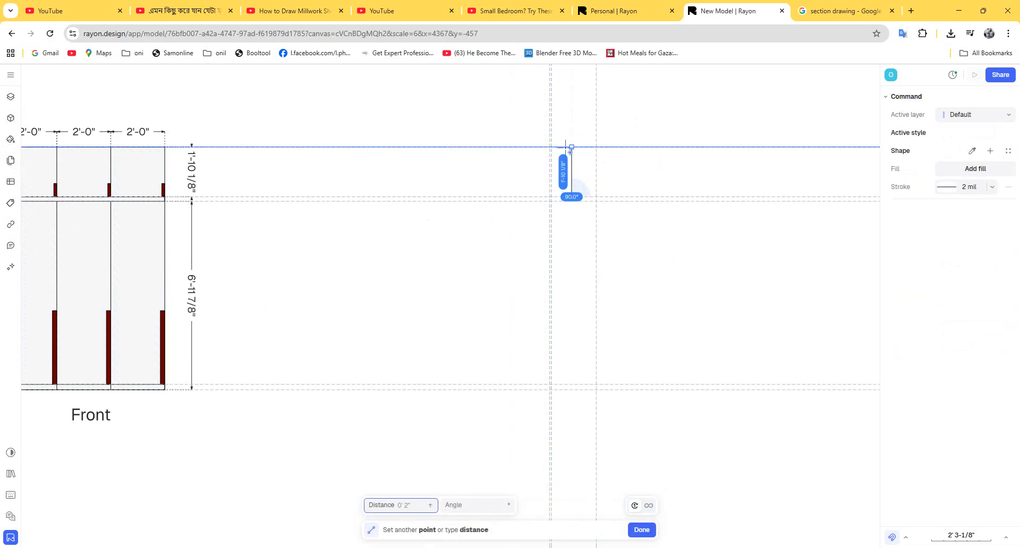
left_click(571, 146)
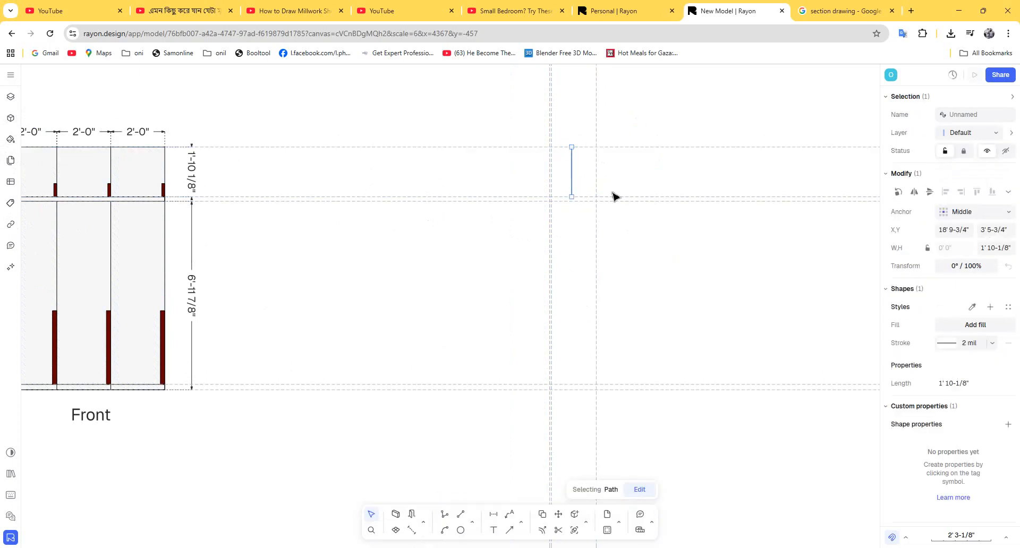
Step: Draw a vertical line 6' 9-3/8" long below the first, from the lower cabinet's top guideline to the guideline above its base
left_click(462, 513)
left_click(572, 201)
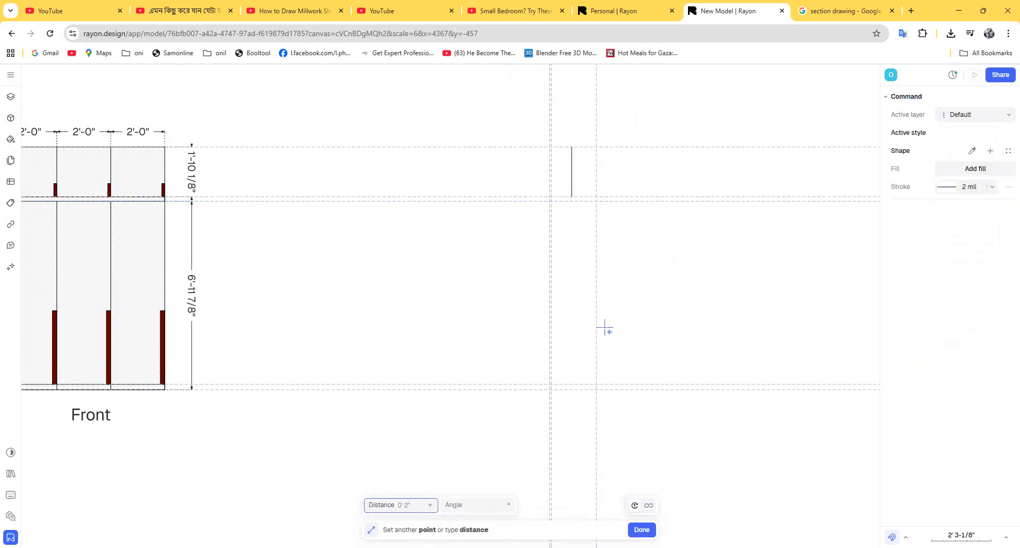
left_click(572, 384)
left_click(610, 332)
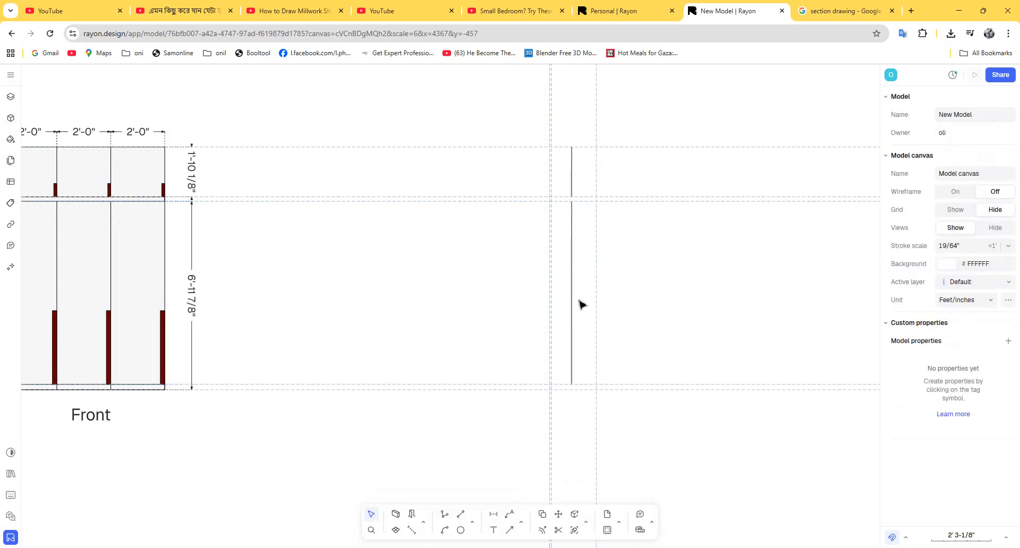
Step: Divide the lower vertical line into 4 equal segments
left_click(571, 302)
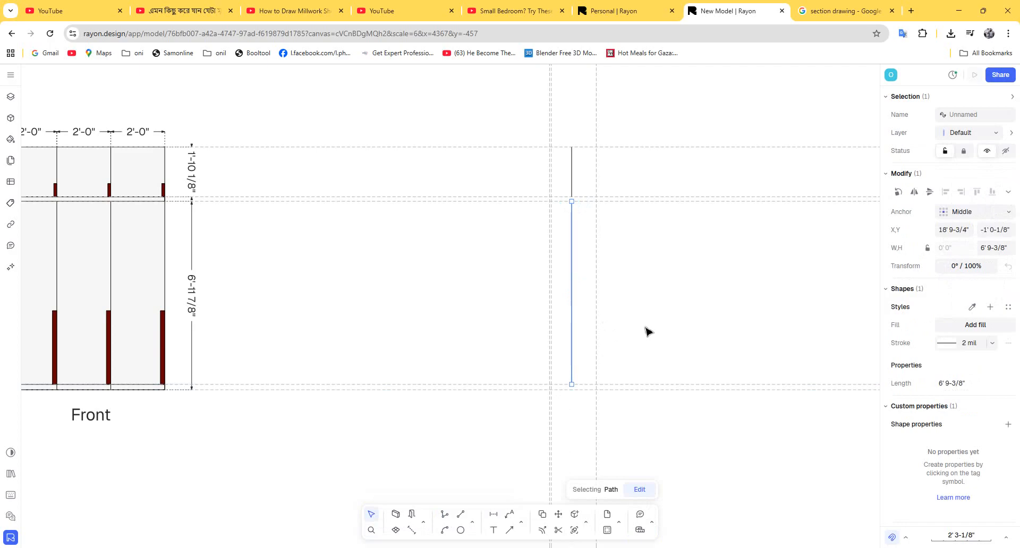
type("di")
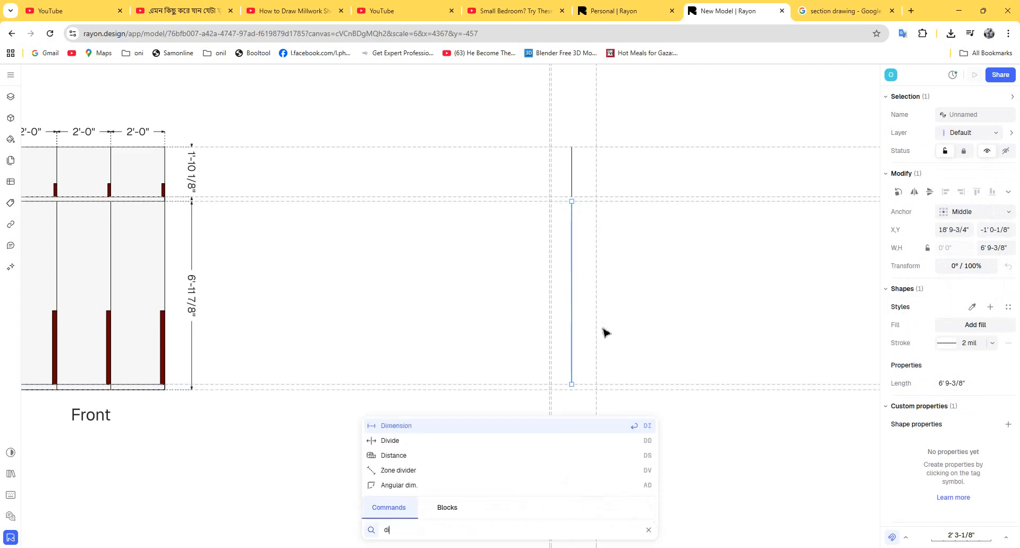
type("b")
key("BackSpace")
type("v")
key("Return")
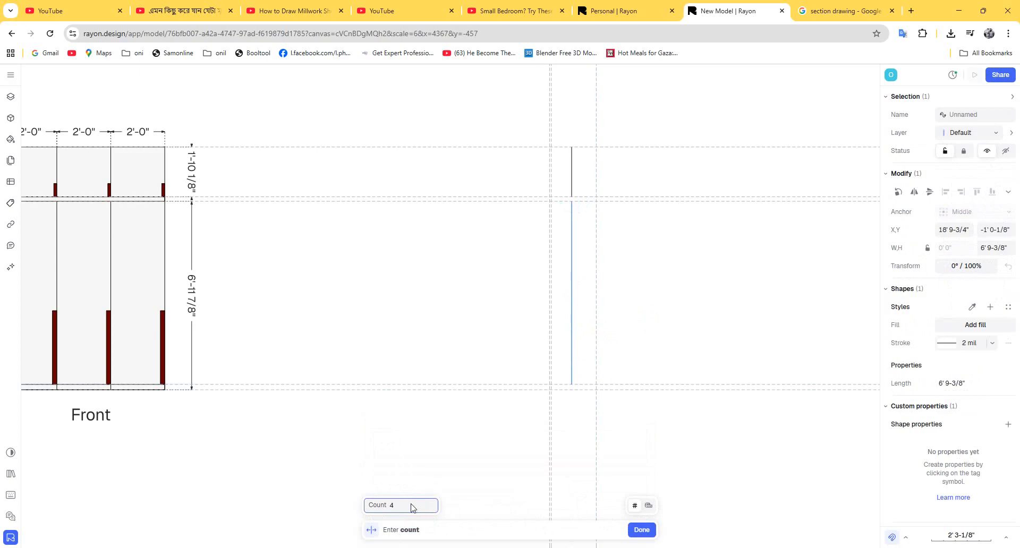
key("Return")
Step: Delete the second and fourth segments of the divided line, counting from its upper end
left_click(578, 299)
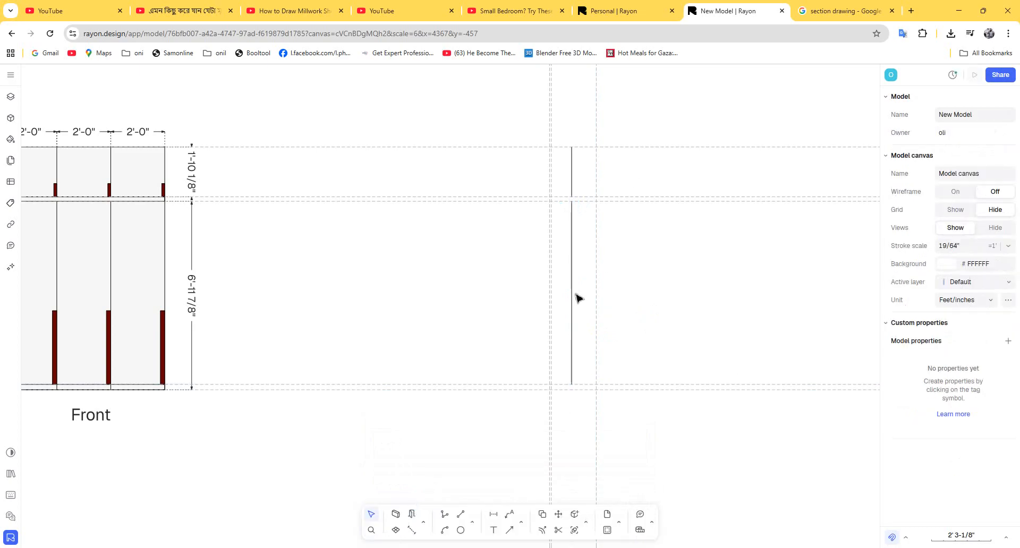
left_click(572, 289)
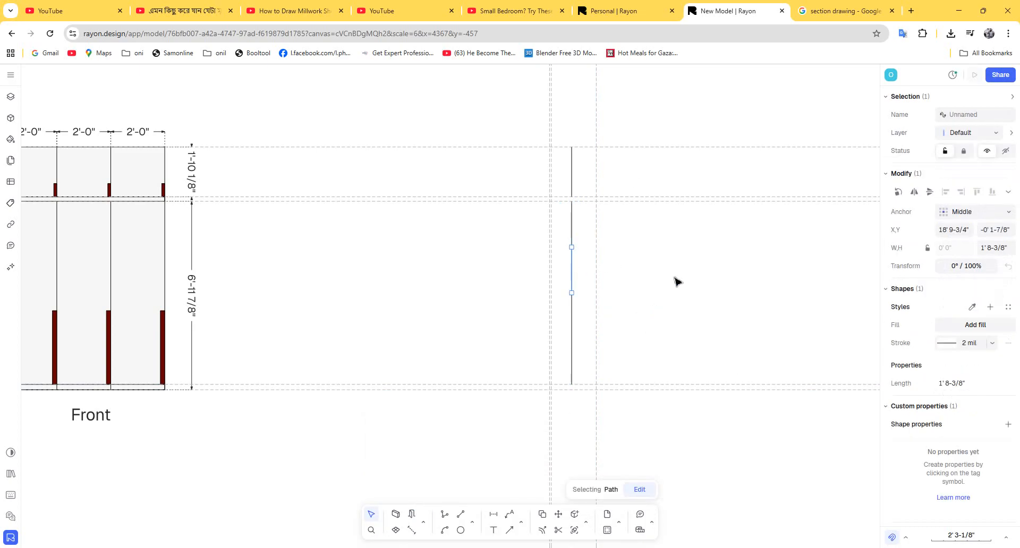
key("Delete")
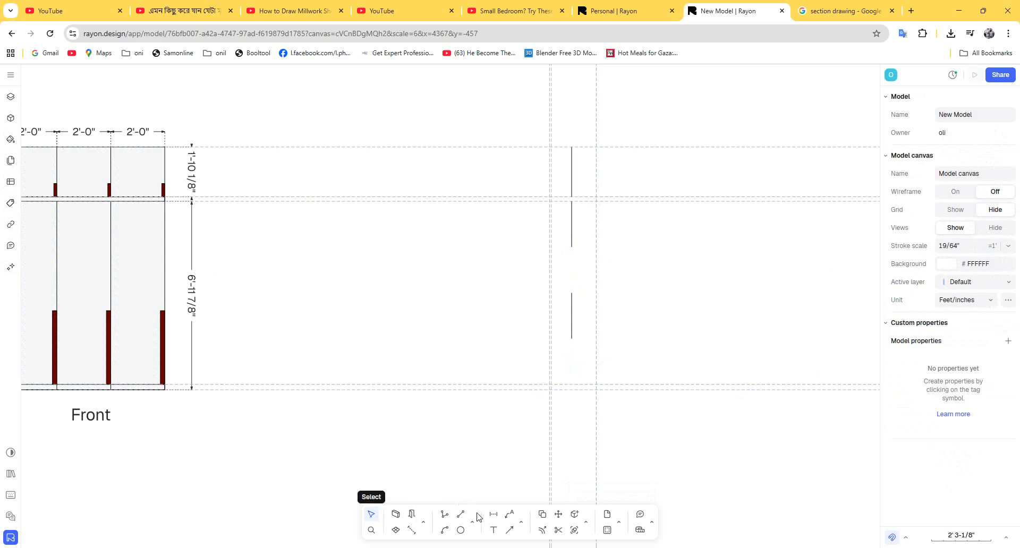
Step: Draw a rectangle 1' 8" wide and about 2-1/2" high between the side view's vertical guidelines, starting level with the second vertical segment's lower end
left_click(461, 530)
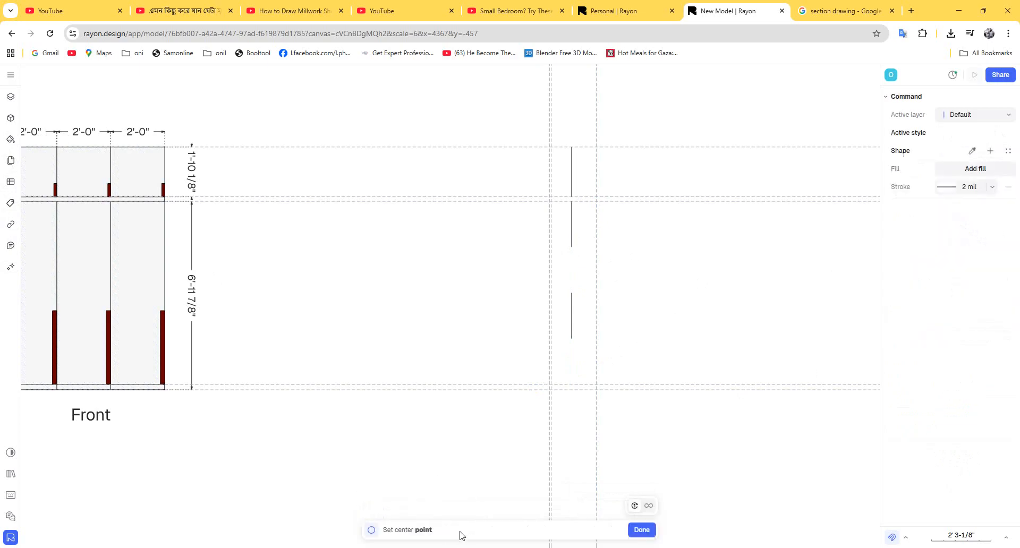
key("Escape")
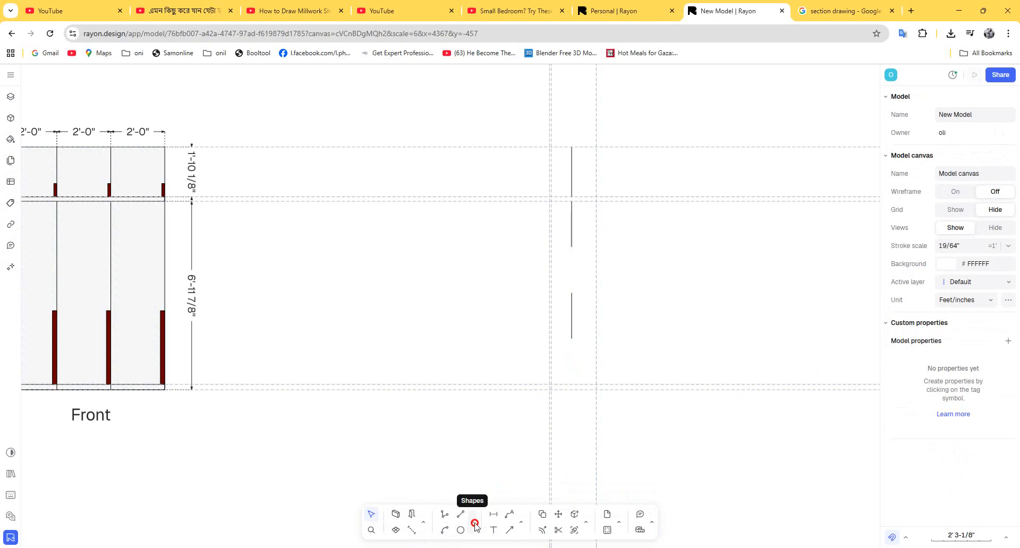
left_click(472, 523)
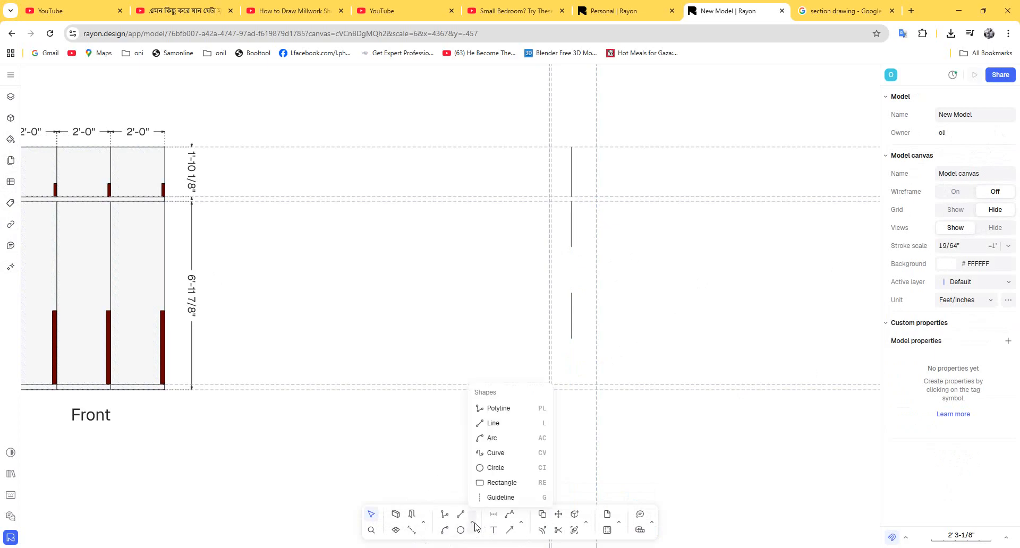
left_click(518, 483)
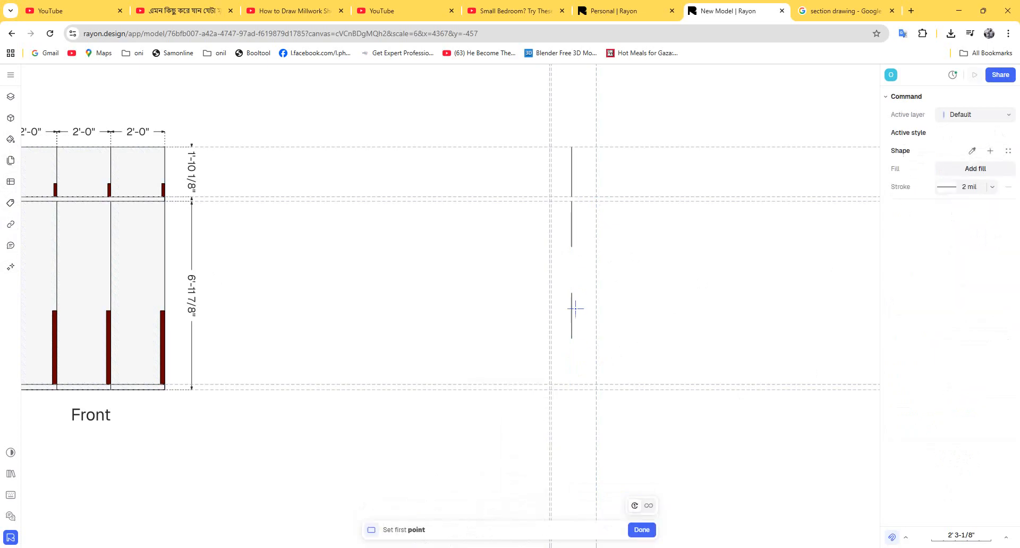
left_click(551, 247)
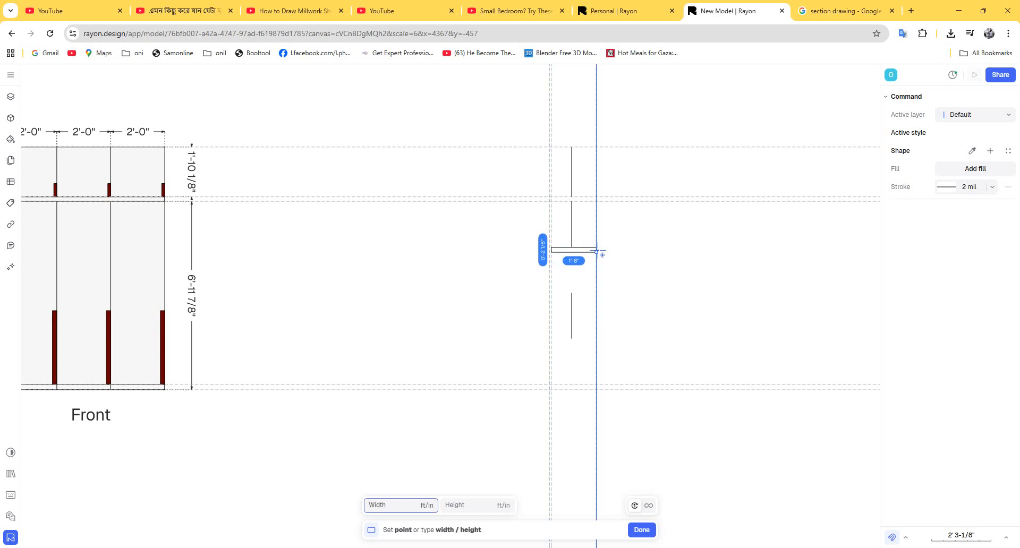
scroll(596, 251, "up", 5)
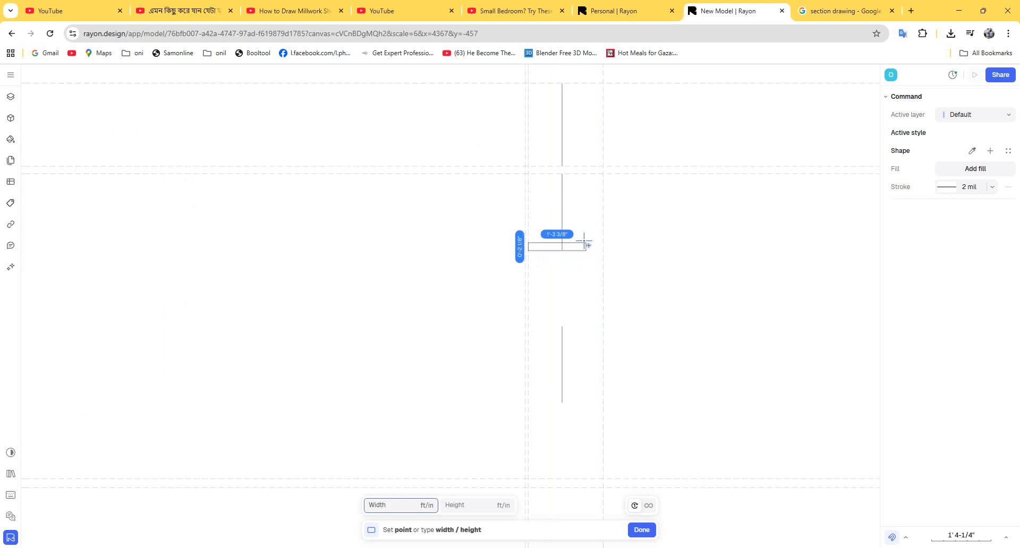
left_click(613, 271)
Step: Reduce the shelf rectangle's height to 3/4"
left_click_drag(547, 269, 546, 261)
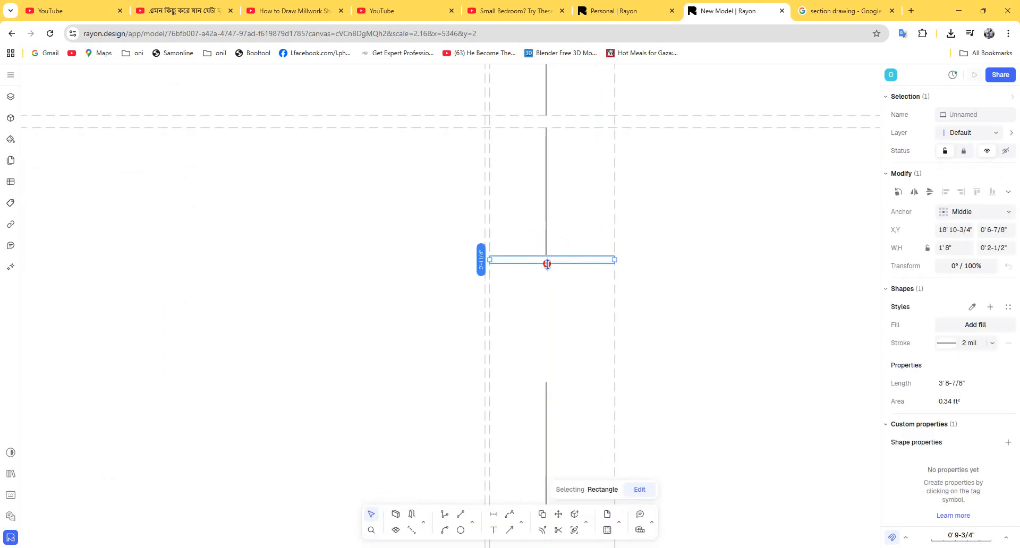
left_click(1012, 247)
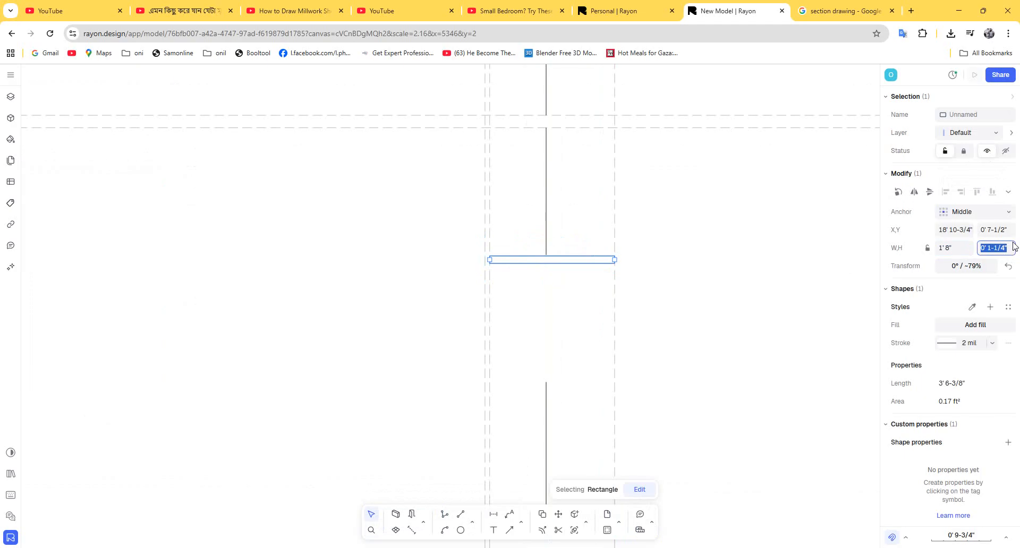
key("BackSpace")
key("Return")
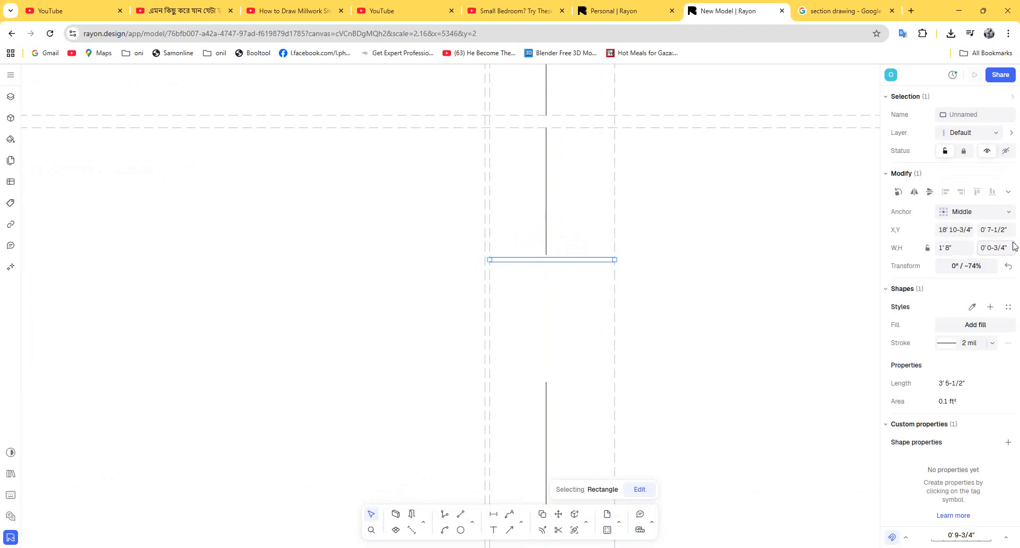
Step: Move the shelf rectangle up to meet the lower end of the vertical segment above it, keeping it between the guidelines
left_click(561, 277)
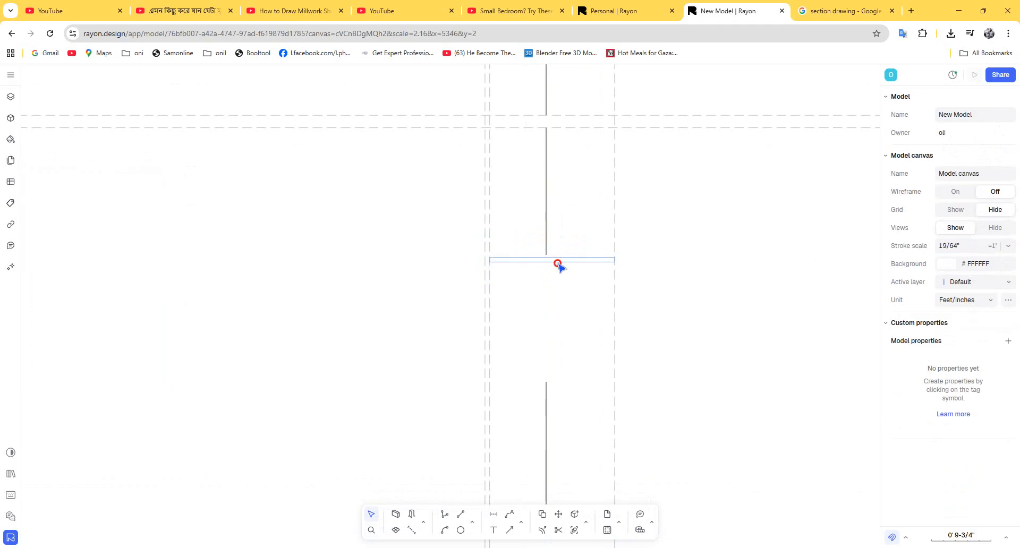
left_click(560, 260)
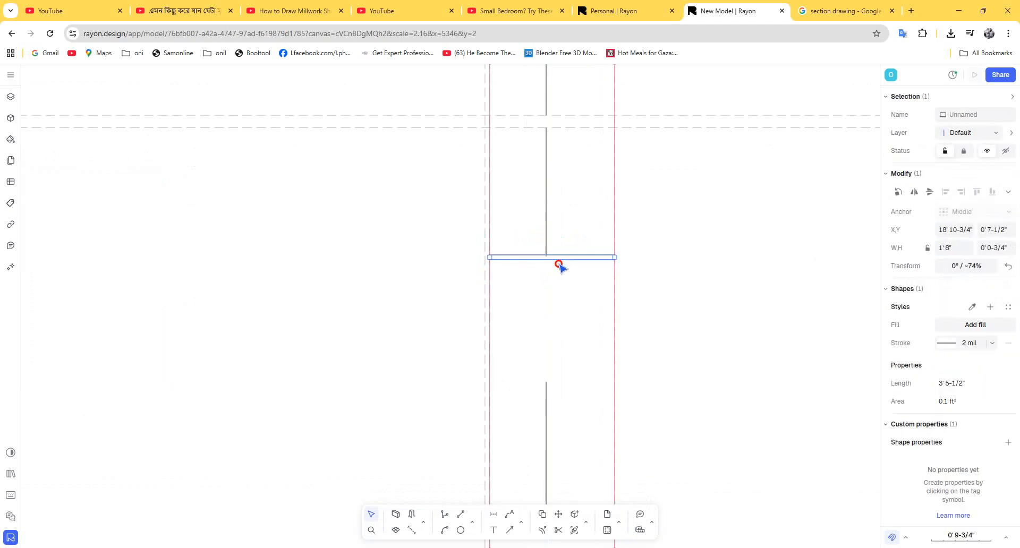
left_click_drag(559, 264, 559, 266)
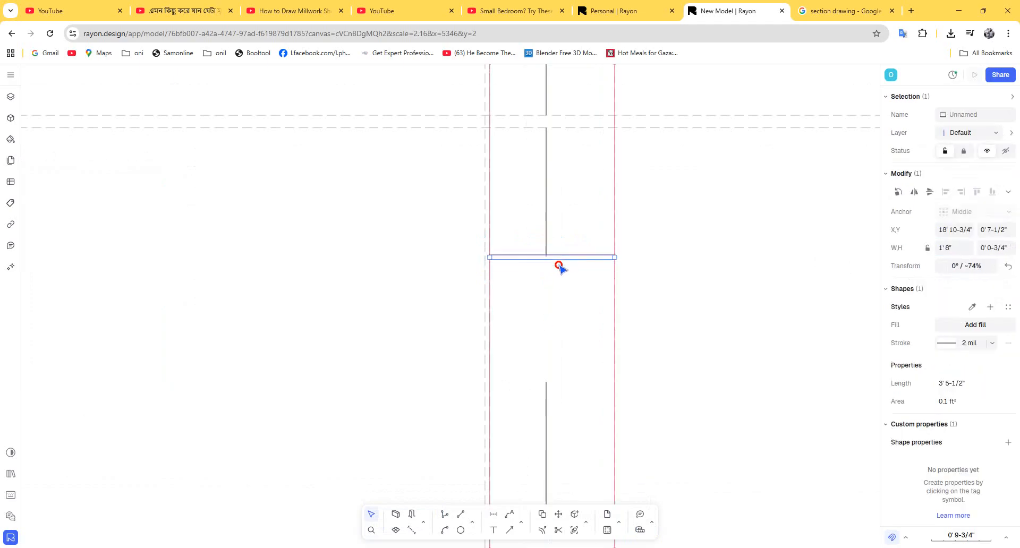
left_click(584, 309)
scroll(567, 260, "up", 5)
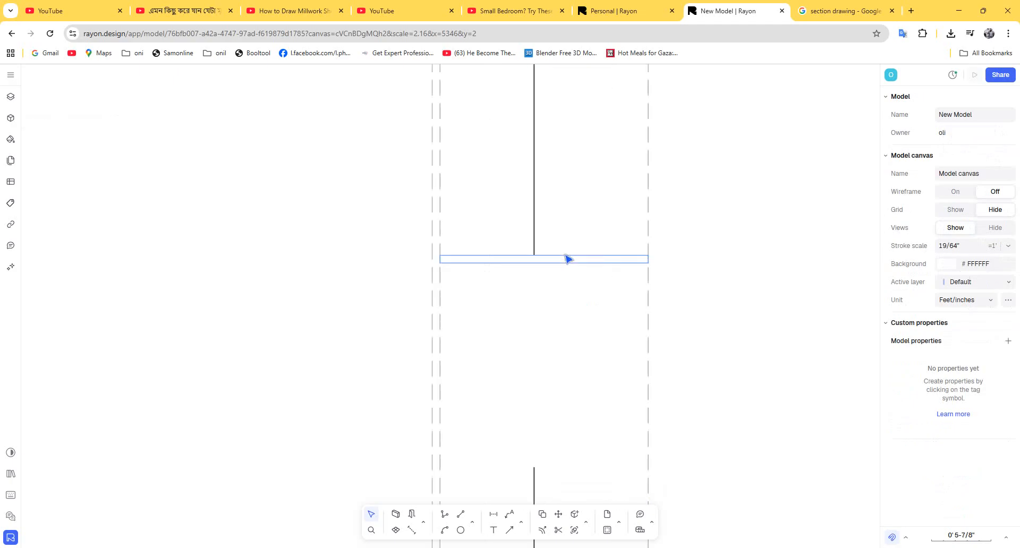
scroll(601, 336, "down", 8)
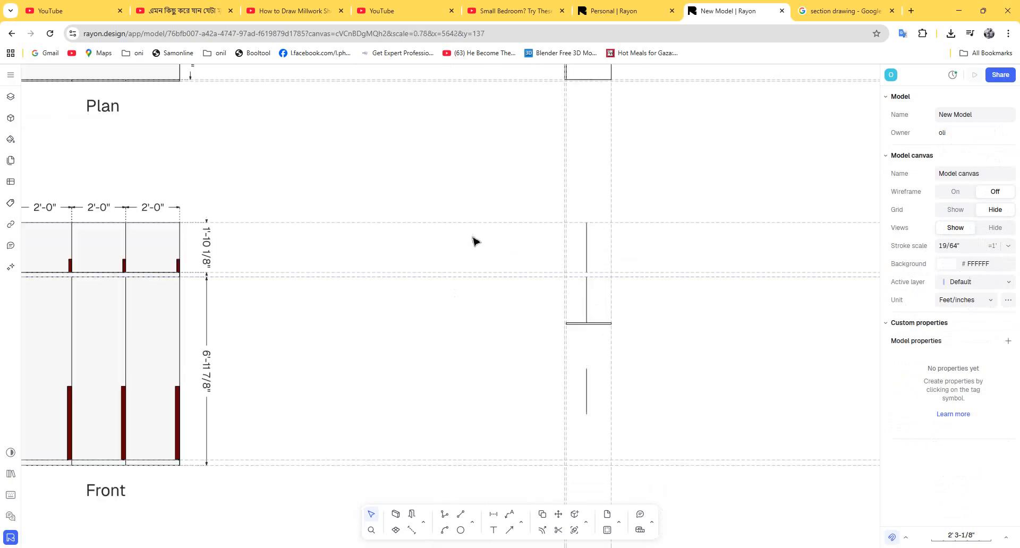
Step: Draw a vertical section line about 3' 3-1/4" long through the plan near its left edge, extending beyond both long sides
middle_click_drag(471, 237, 693, 268)
middle_click_drag(440, 240, 532, 351)
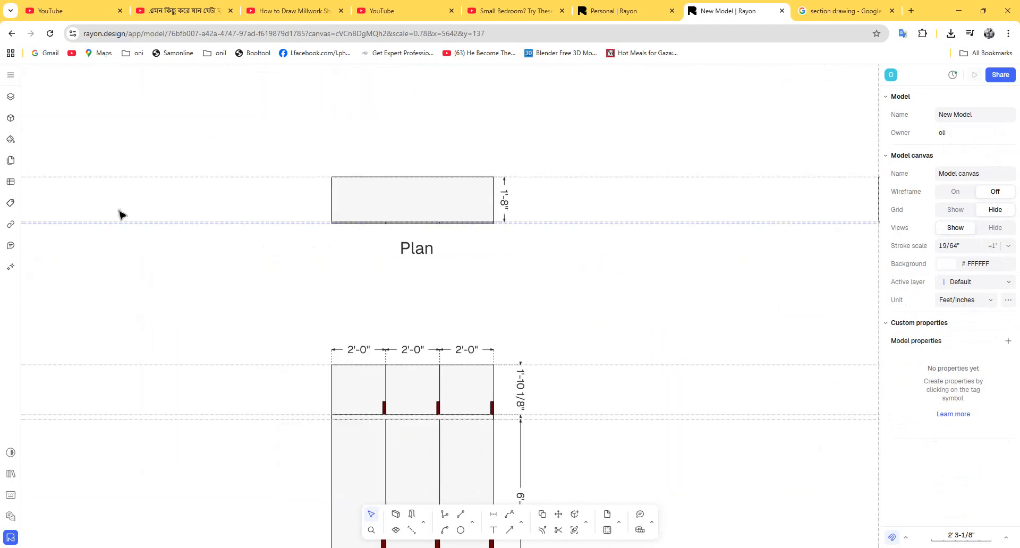
left_click(464, 516)
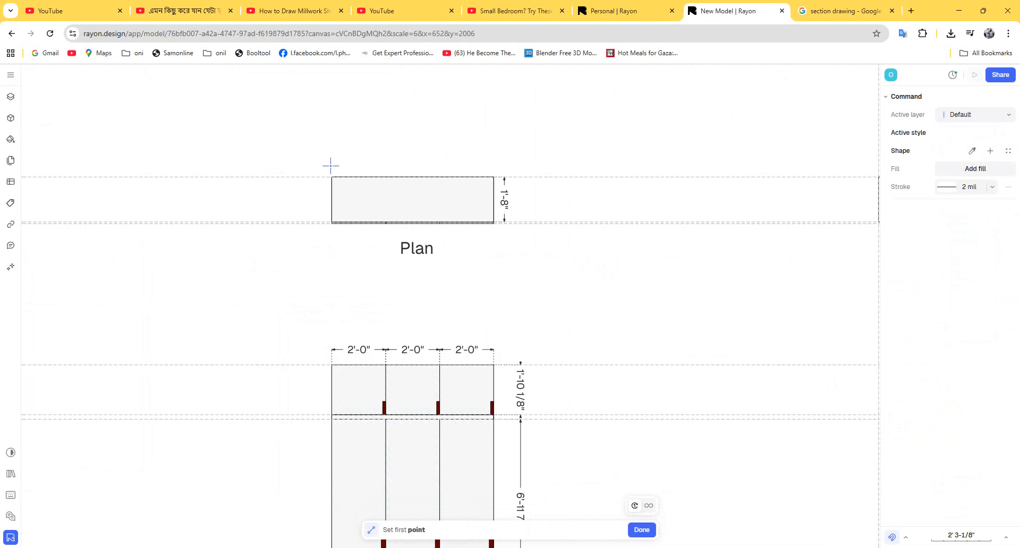
left_click(350, 154)
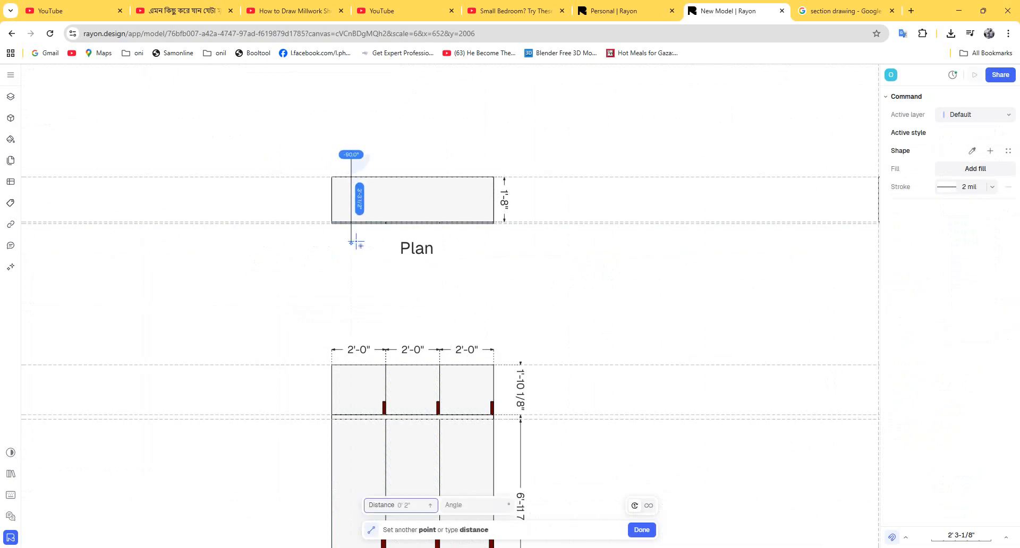
double_click(351, 243)
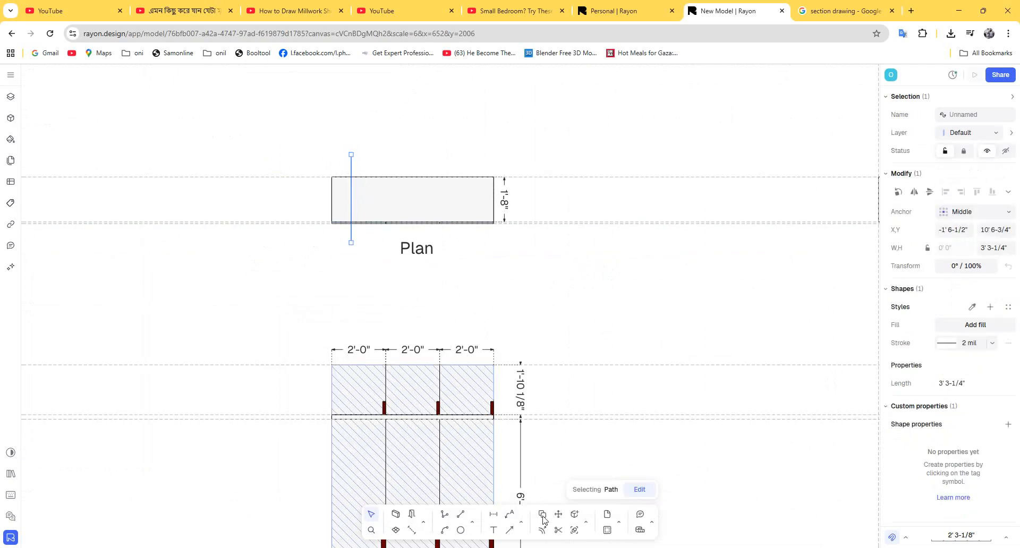
Step: Draw rightward horizontal lines from the section line's ends, about 7-1/2" long at the lower end and about 6-1/8" at the upper end
left_click(460, 515)
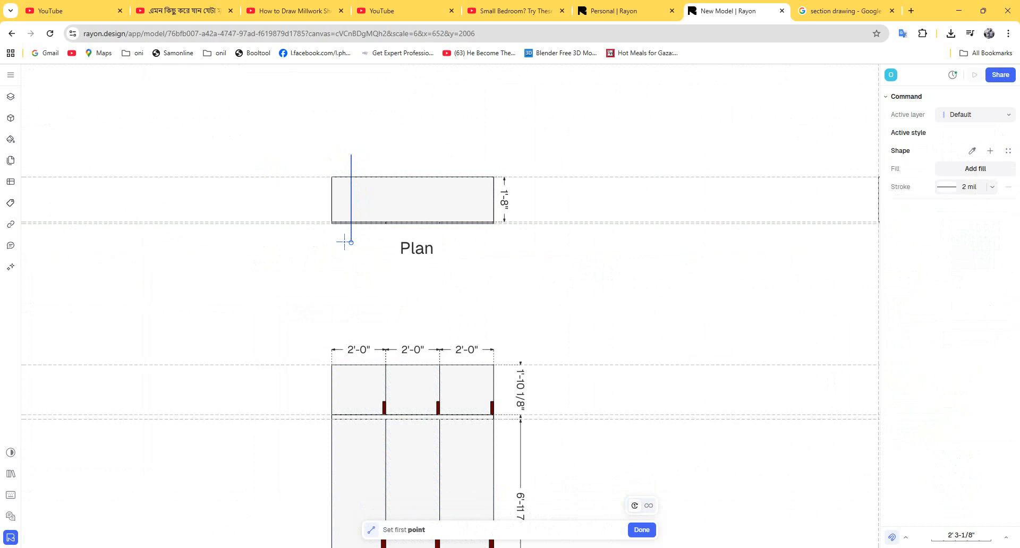
left_click(350, 242)
left_click(368, 243)
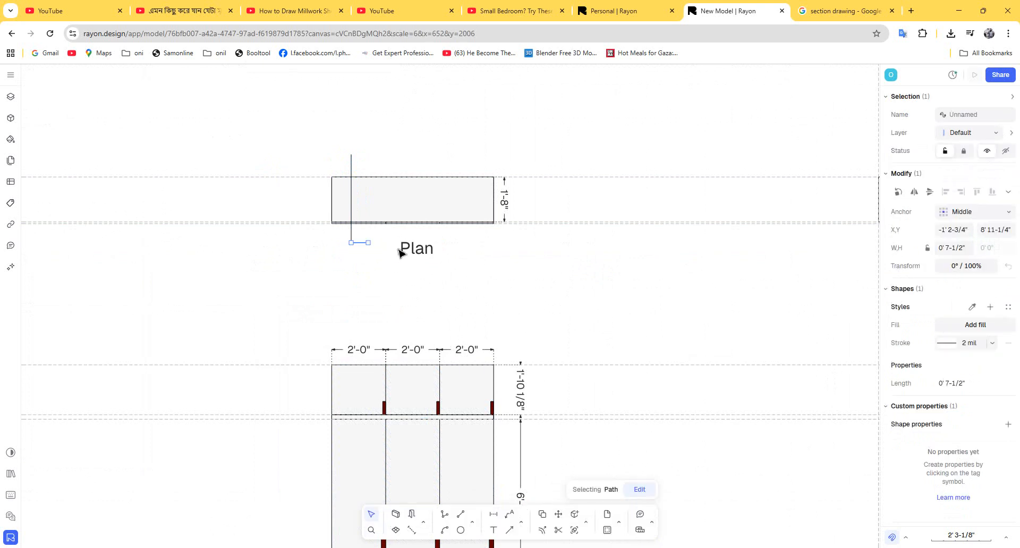
left_click(460, 515)
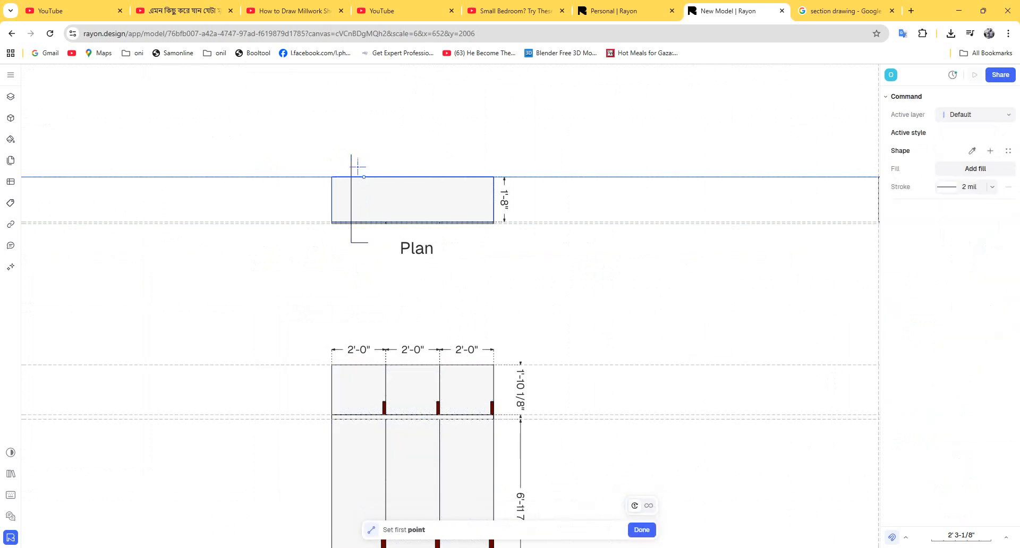
left_click(350, 154)
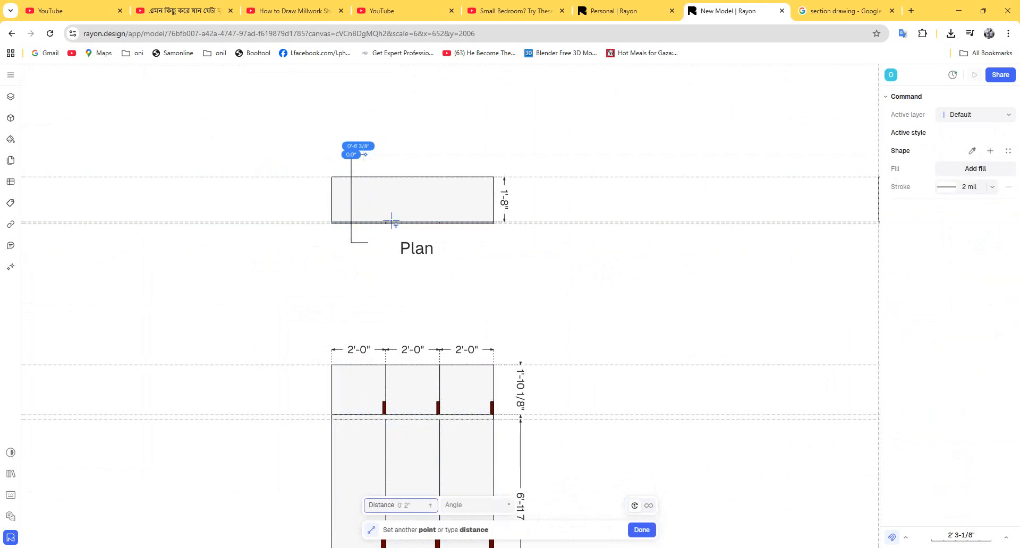
left_click(365, 155)
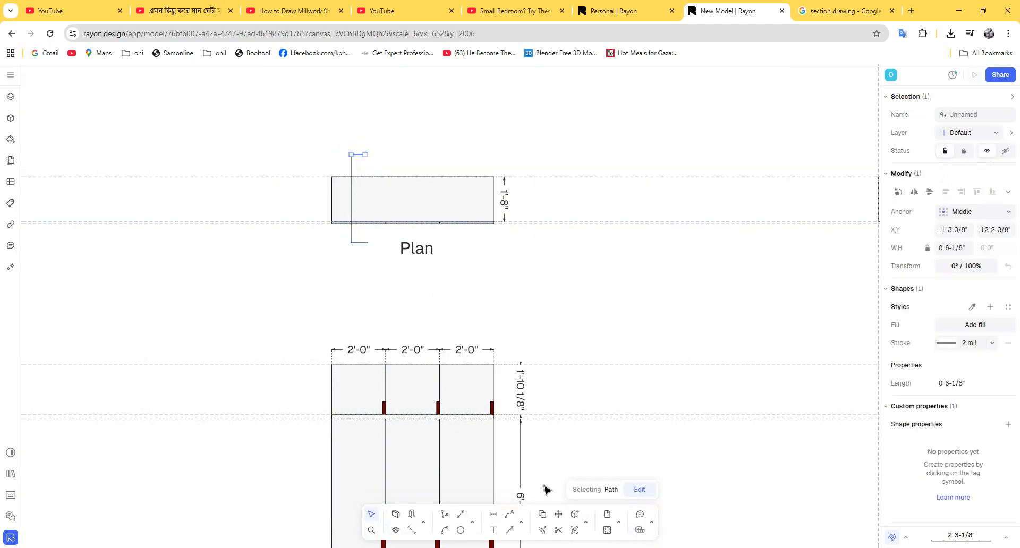
key("Escape")
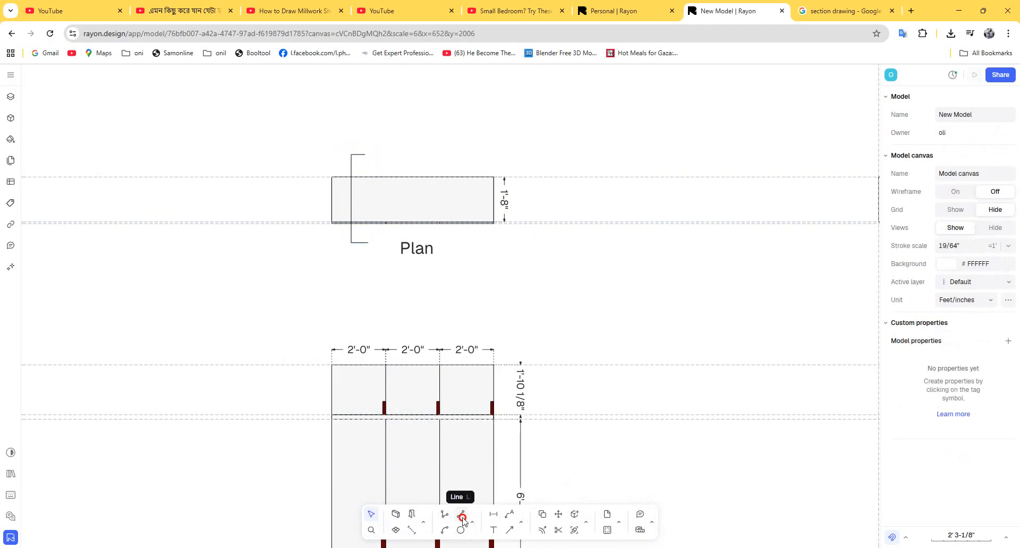
Step: Draw the upper arrowhead's lower half with a diagonal about 4" long from the horizontal line's tip and a 2-3/4" line back up to it
left_click(461, 515)
scroll(337, 131, "up", 5)
left_click(414, 194)
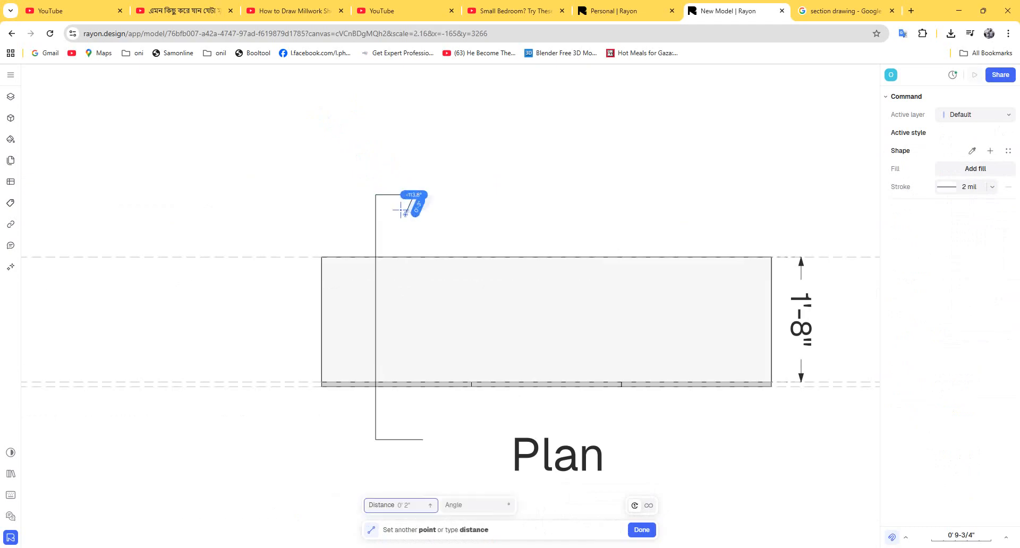
left_click(396, 212)
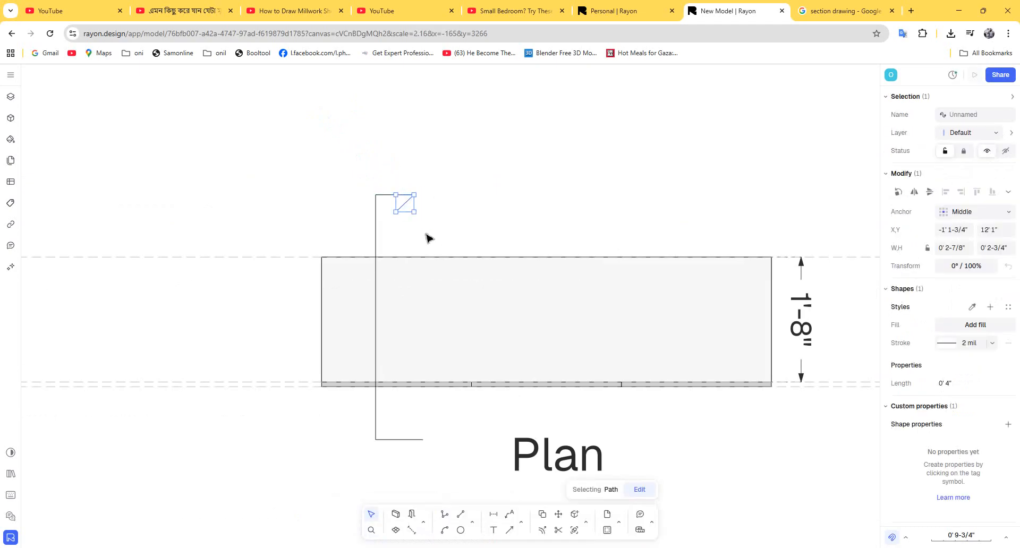
key("Escape")
left_click(460, 514)
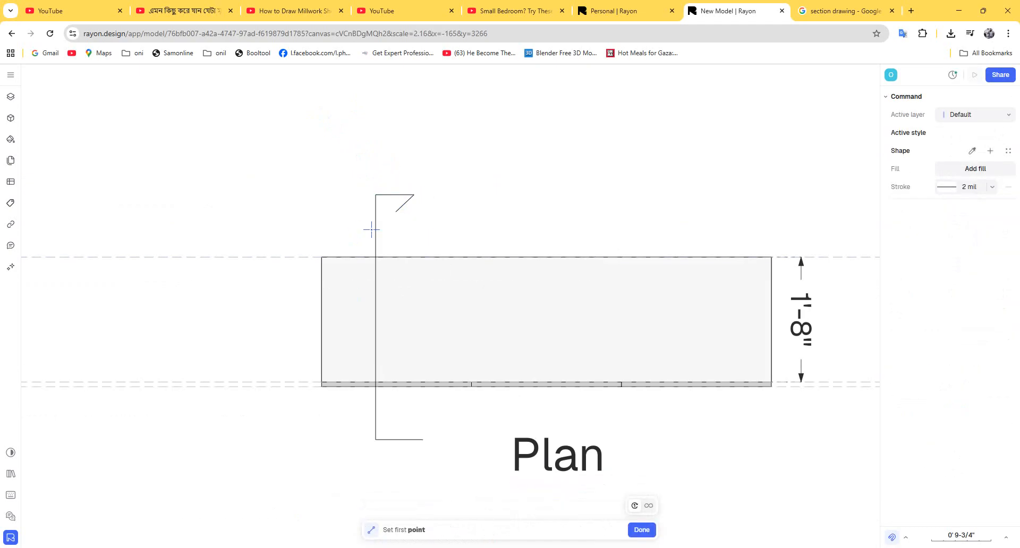
left_click(395, 210)
left_click(396, 195)
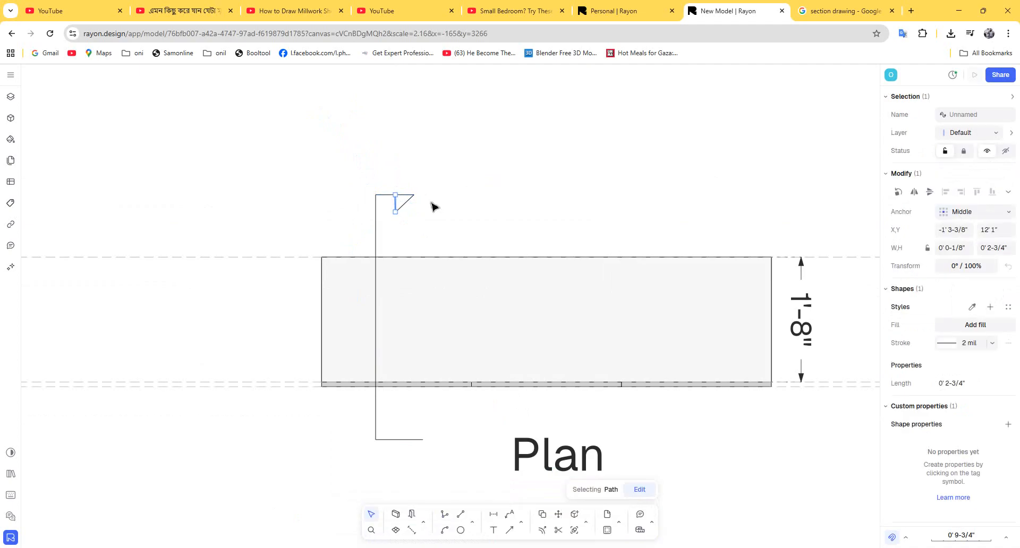
Step: Close the upper arrowhead with a 2-3/4" vertical line above the horizontal line and a diagonal down to the tip
left_click(460, 515)
left_click(396, 195)
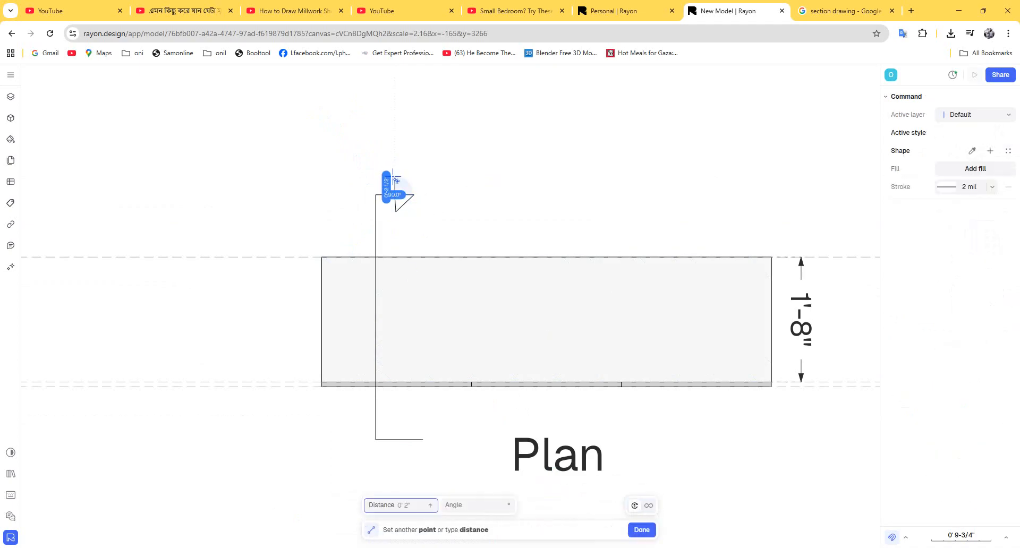
left_click(395, 177)
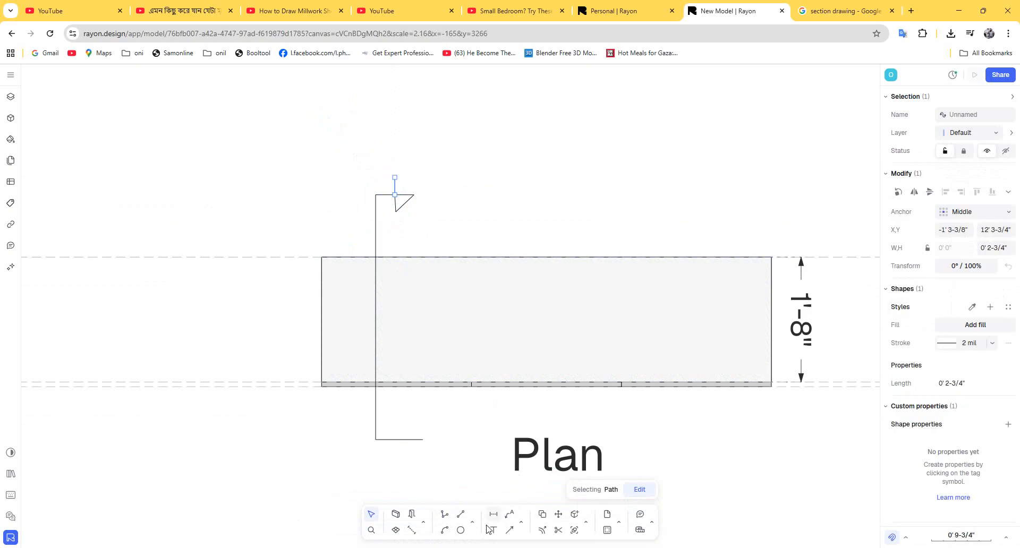
left_click(460, 514)
left_click(395, 178)
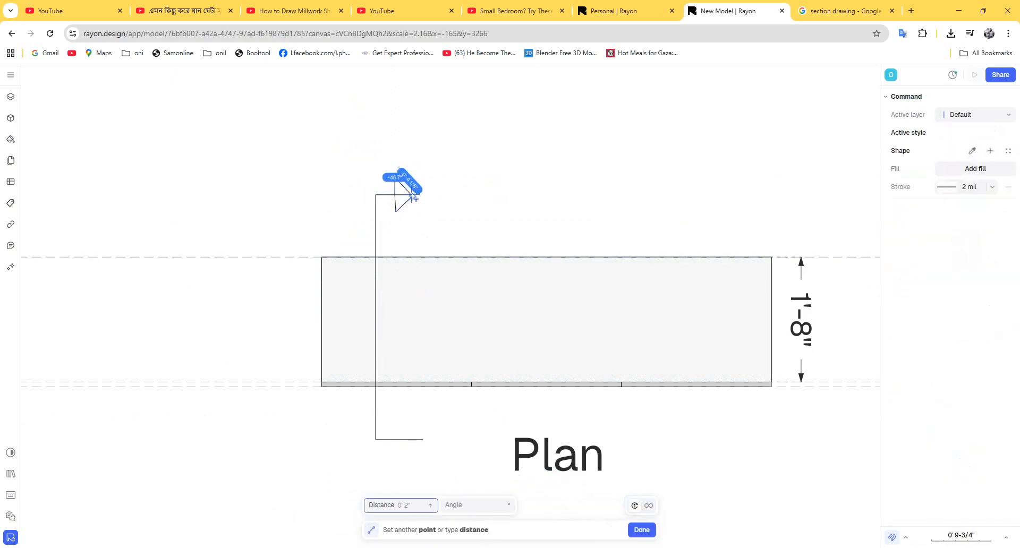
left_click(413, 195)
Step: Copy the upper arrowhead with its horizontal line onto the lower end of the section line
left_click(441, 215)
left_click_drag(440, 215, 391, 173)
left_click(480, 180)
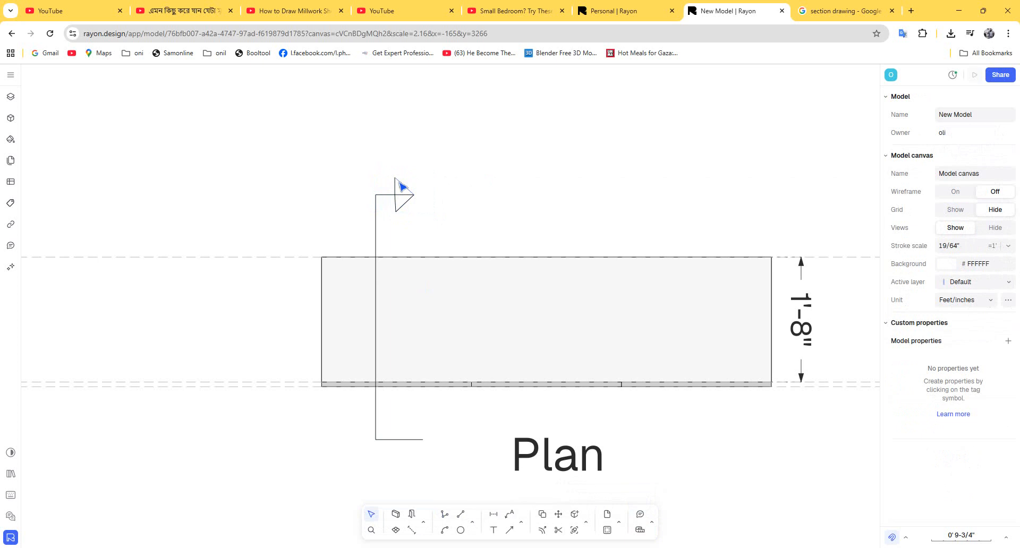
left_click(398, 187)
left_click_drag(433, 168, 398, 444)
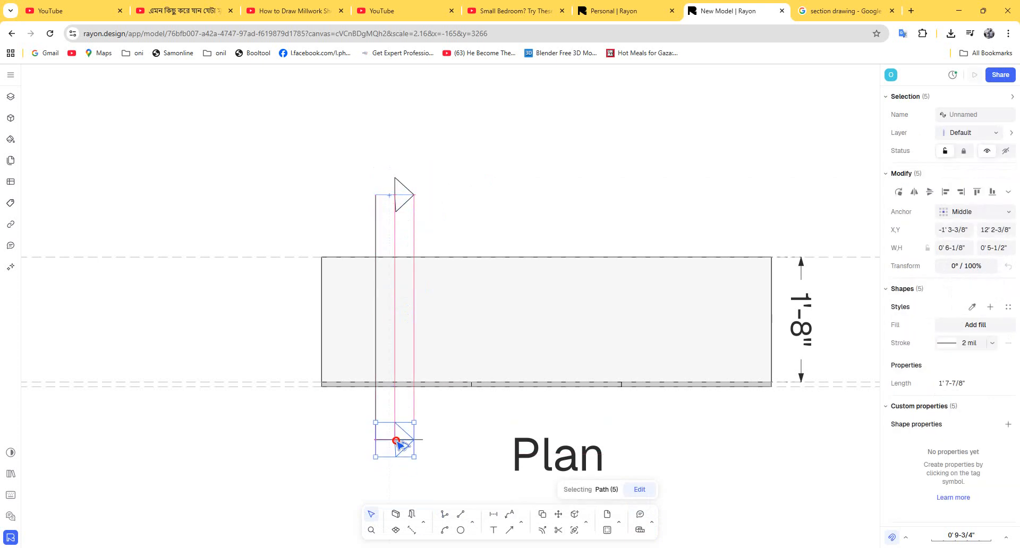
left_click(437, 445)
Step: Shorten the original horizontal line at the section line's lower end to stop at the arrowhead tip
left_click(417, 441)
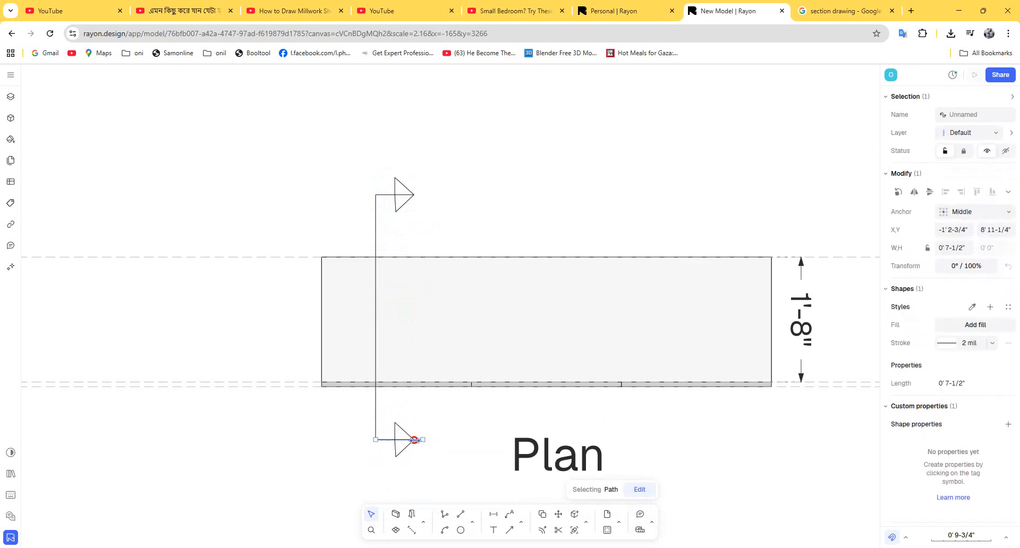
left_click_drag(412, 440, 414, 440)
left_click(460, 433)
scroll(505, 290, "down", 3)
middle_click_drag(563, 298, 485, 174)
scroll(520, 196, "down", 3)
scroll(463, 230, "down", 3)
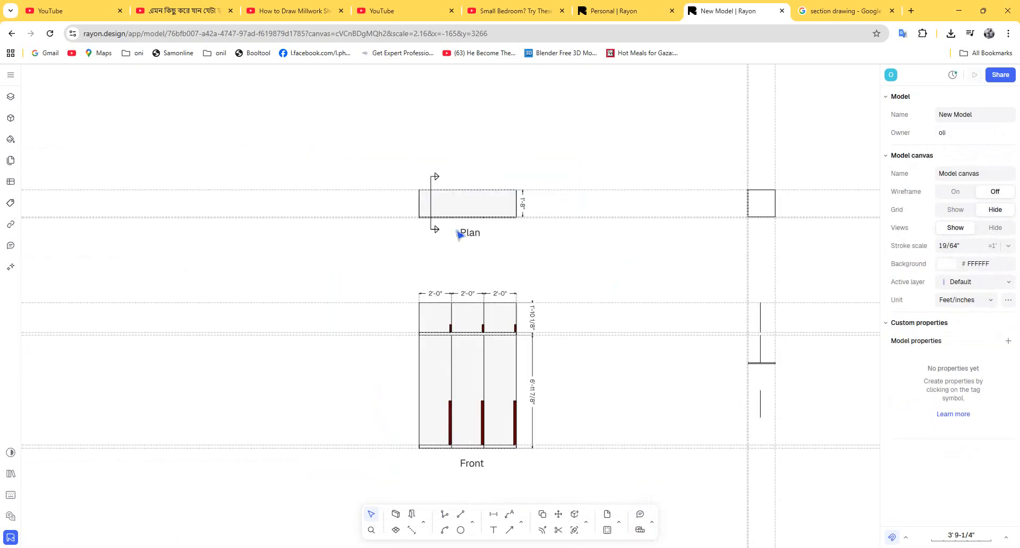
Step: Copy the shelf in the section view down onto the top end of the lowest vertical divider line
scroll(614, 230, "up", 3)
middle_click_drag(614, 230, 332, 187)
scroll(626, 423, "up", 3)
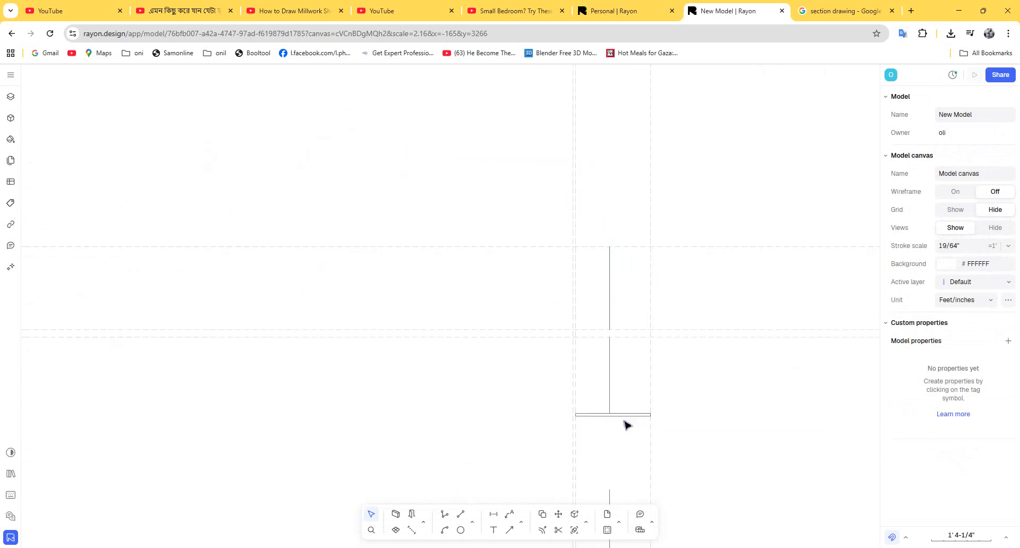
left_click_drag(640, 434, 623, 397)
middle_click_drag(619, 332, 596, 171)
left_click_drag(605, 259, 604, 330, "alt")
left_click(610, 381)
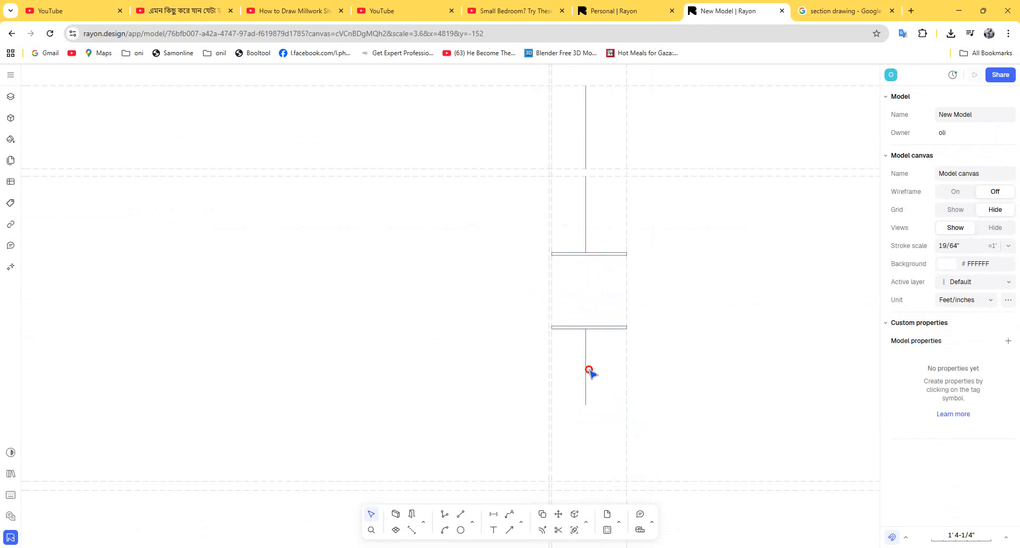
left_click(589, 371)
scroll(610, 359, "down", 5)
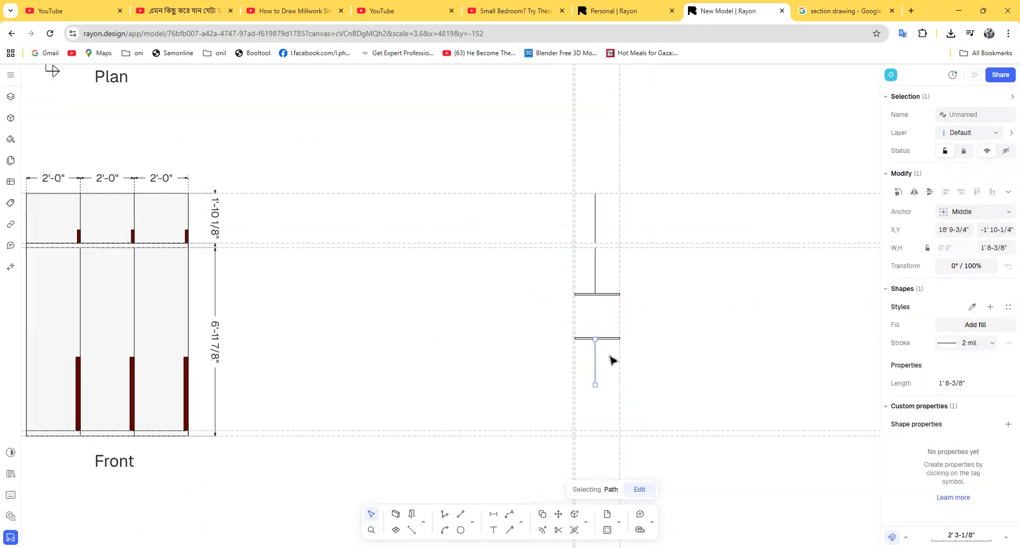
Step: Copy the second shelf down to the bottom end of the lowest vertical divider line
scroll(585, 321, "up", 5)
left_click(579, 312)
left_click(579, 291)
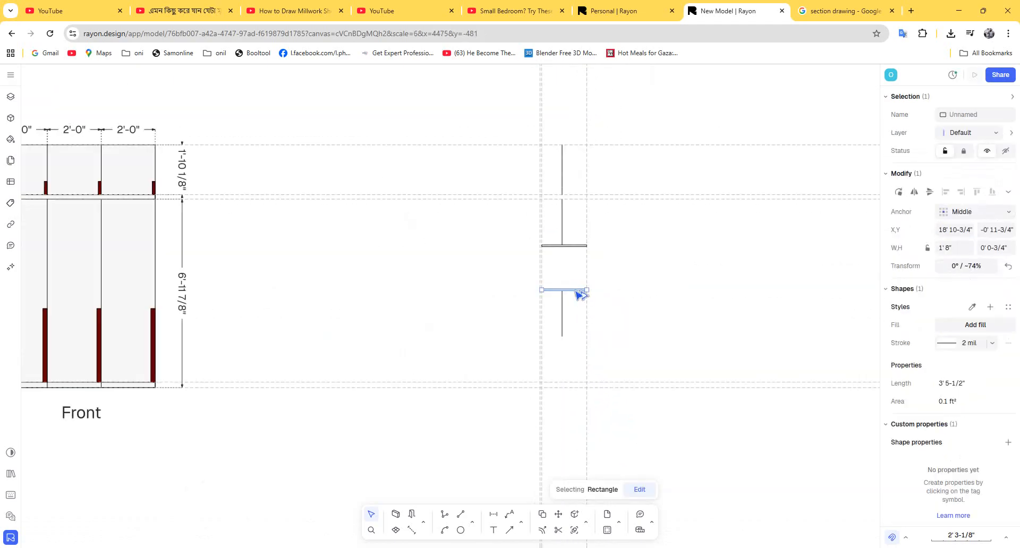
left_click_drag(580, 293, 575, 339, "alt")
left_click(579, 362)
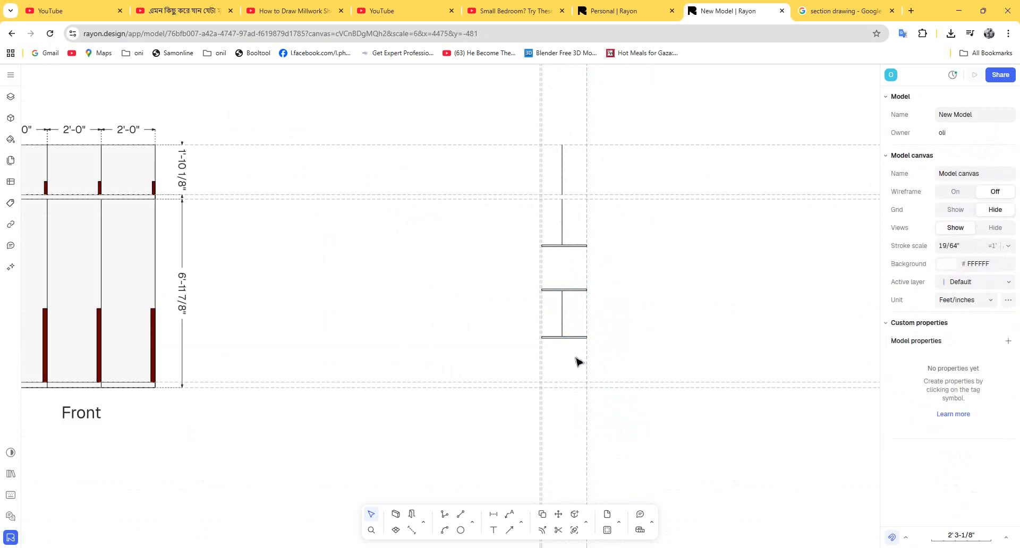
Step: Draw a 3/4" by 1'10-1/8" rectangle between the two closely spaced vertical guidelines as the upper cabinet's front panel
scroll(572, 200, "up", 2)
scroll(559, 193, "up", 5)
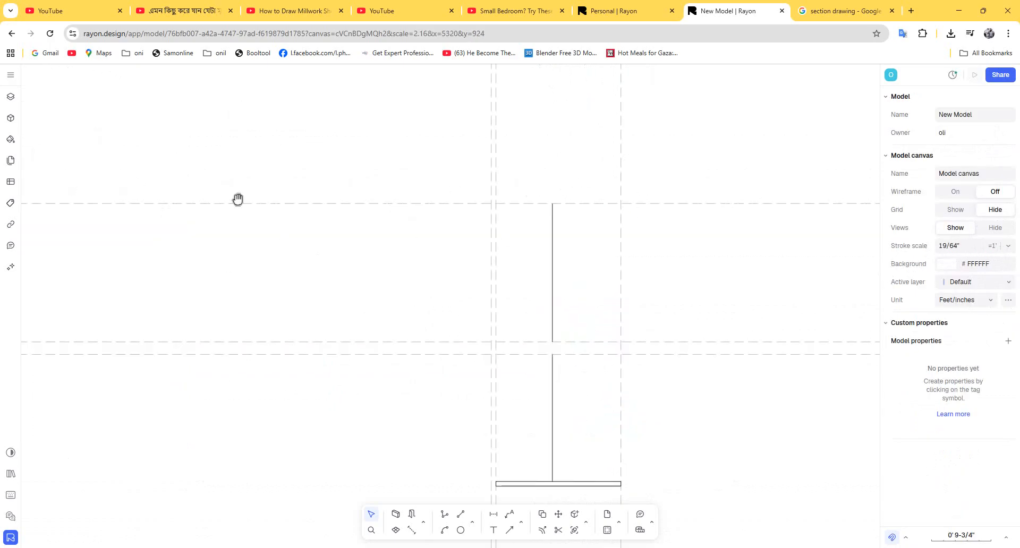
middle_click_drag(238, 199, 297, 195)
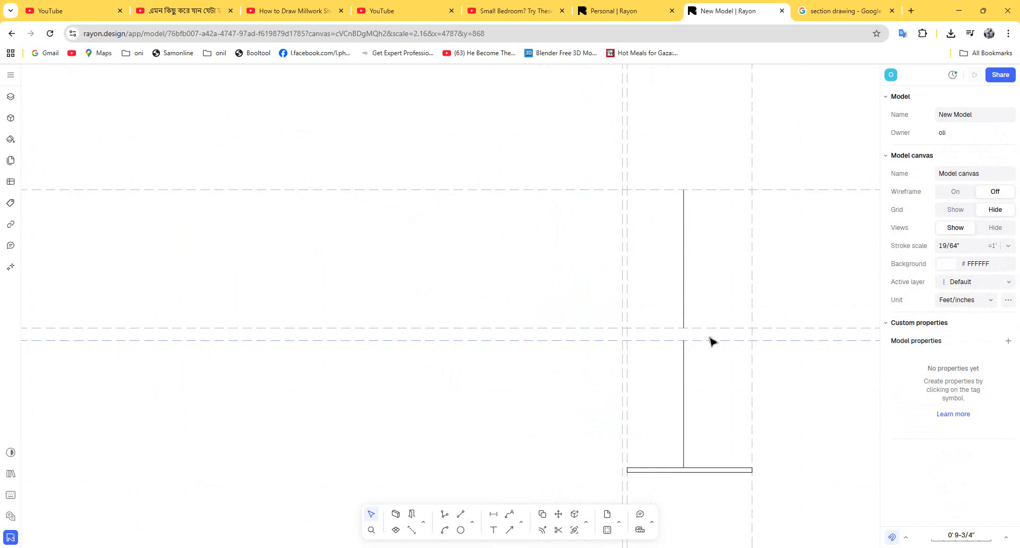
scroll(620, 269, "down", 3)
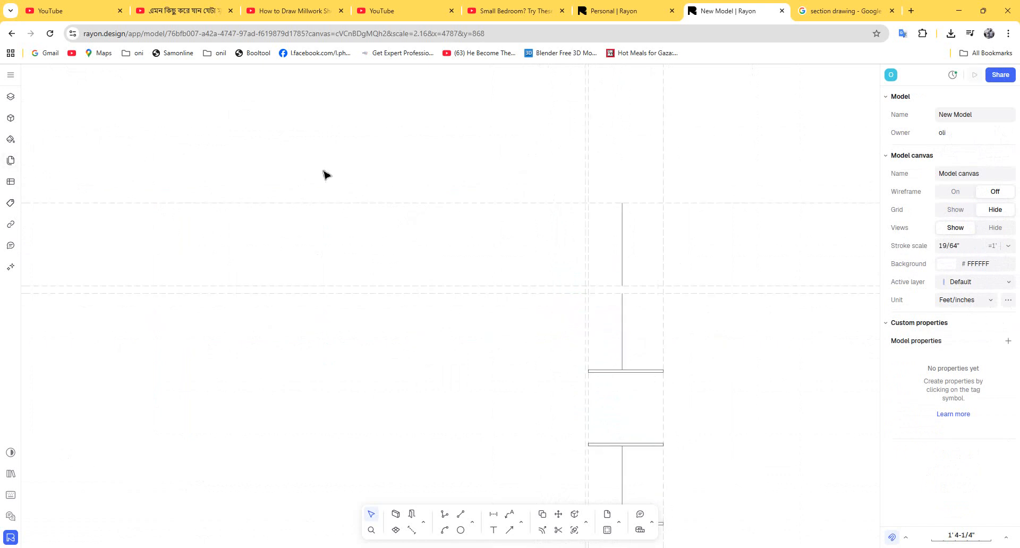
left_click(472, 524)
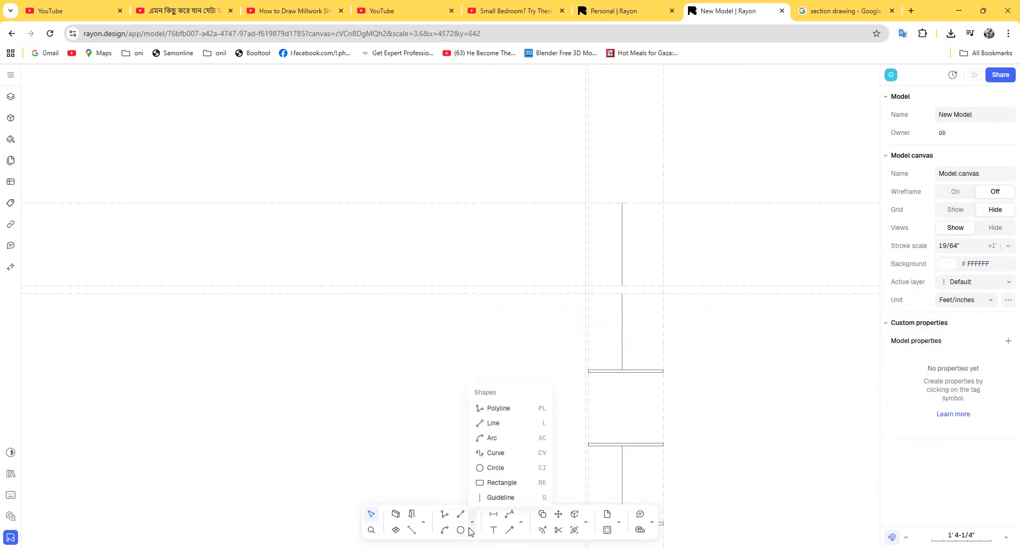
left_click(502, 483)
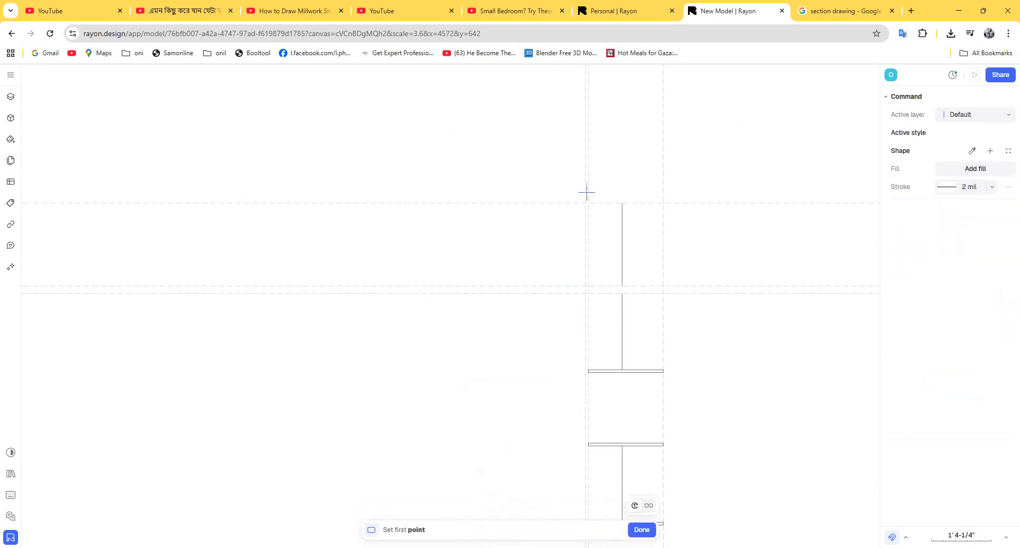
scroll(633, 160, "up", 4)
left_click(632, 152)
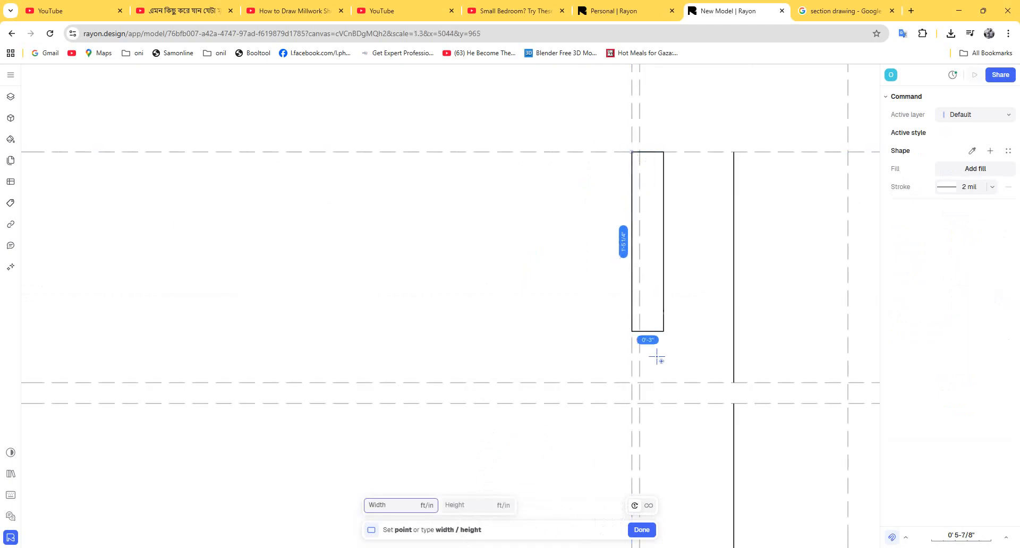
left_click(640, 382)
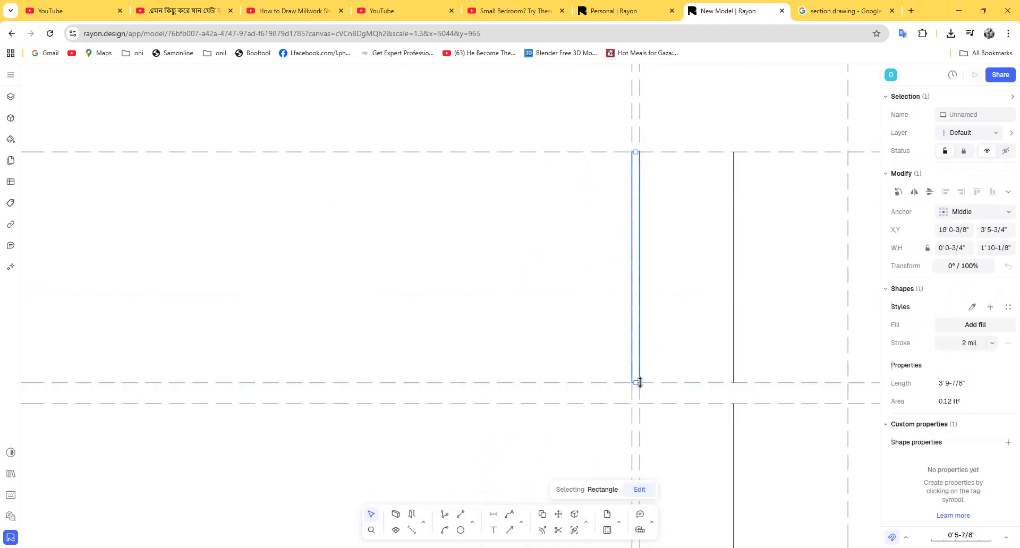
Step: Draw a 3/4" by 1'8-3/8" front panel rectangle from the lower cabinet's top guideline down to the first shelf
middle_click_drag(637, 339, 577, 206)
scroll(577, 206, "down", 3)
middle_click_drag(587, 285, 587, 207)
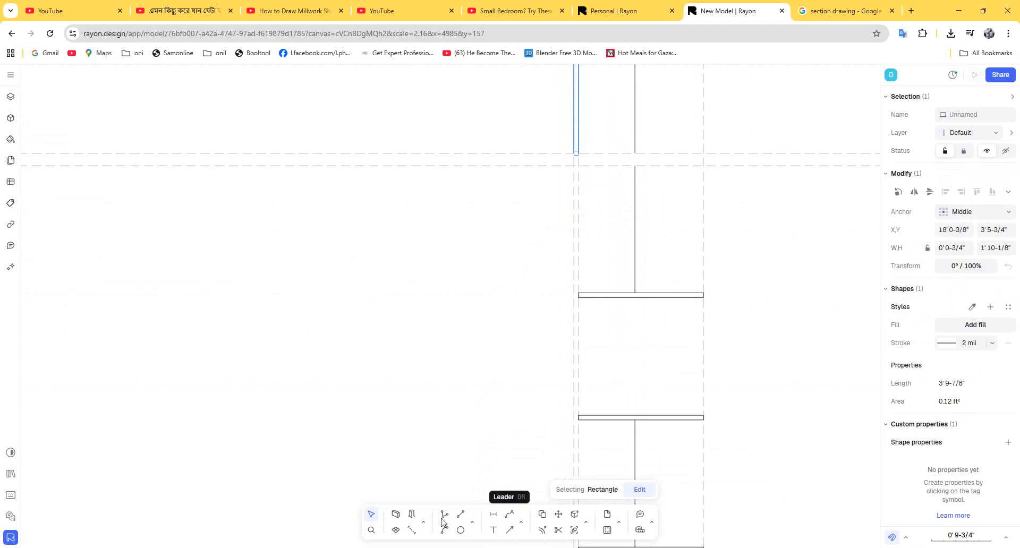
left_click(473, 522)
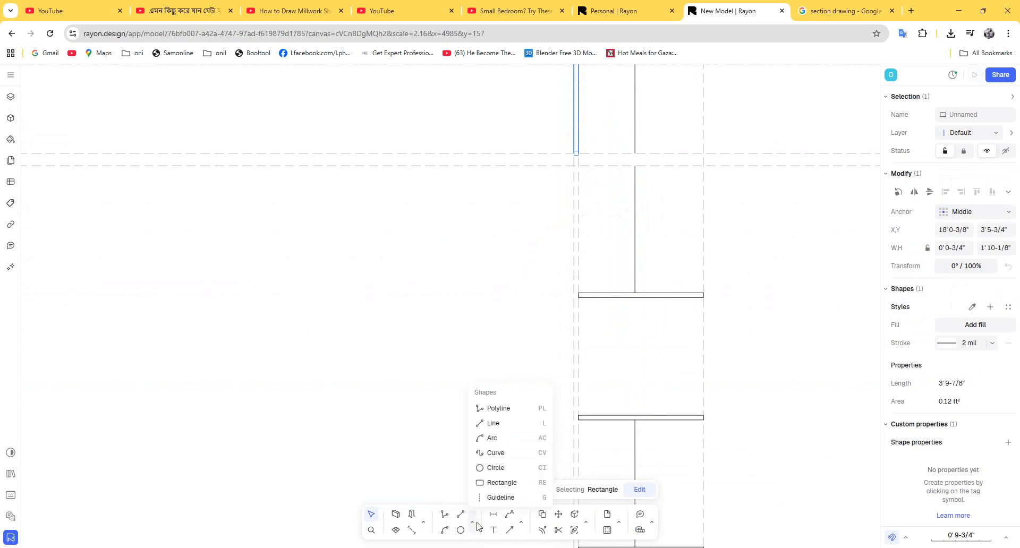
left_click(502, 482)
scroll(574, 160, "up", 3)
left_click(579, 156)
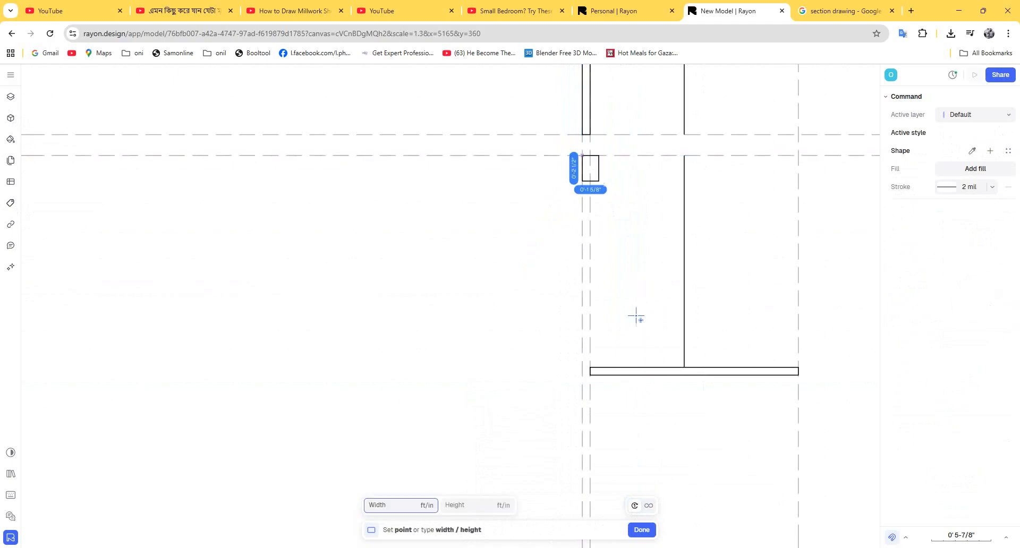
left_click(592, 368)
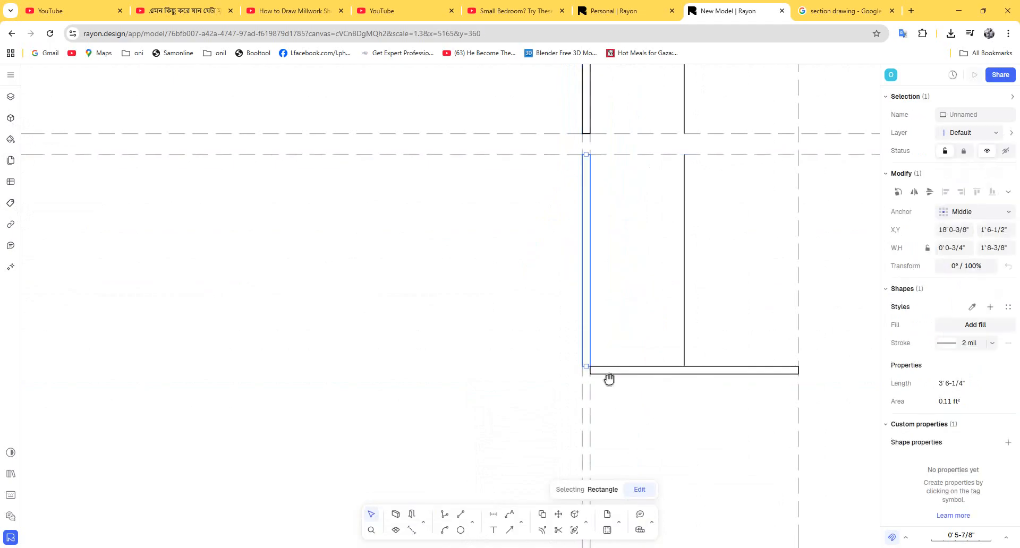
Step: Stretch the lower cabinet's front panel down to the upper of the two bottom guidelines, 6'9-3/8" tall
scroll(603, 318, "down", 3)
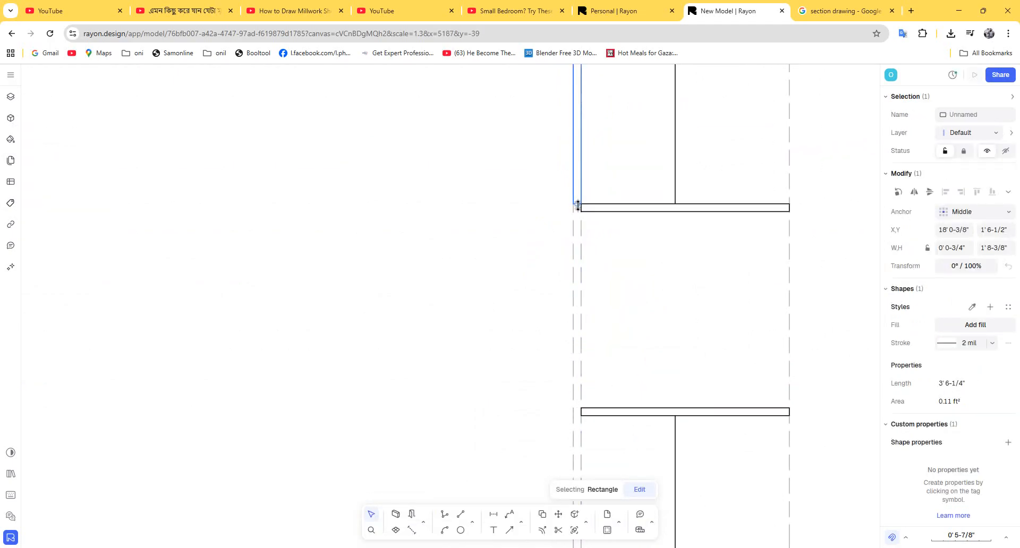
left_click_drag(572, 275, 576, 391)
scroll(595, 306, "down", 4)
scroll(597, 345, "up", 1)
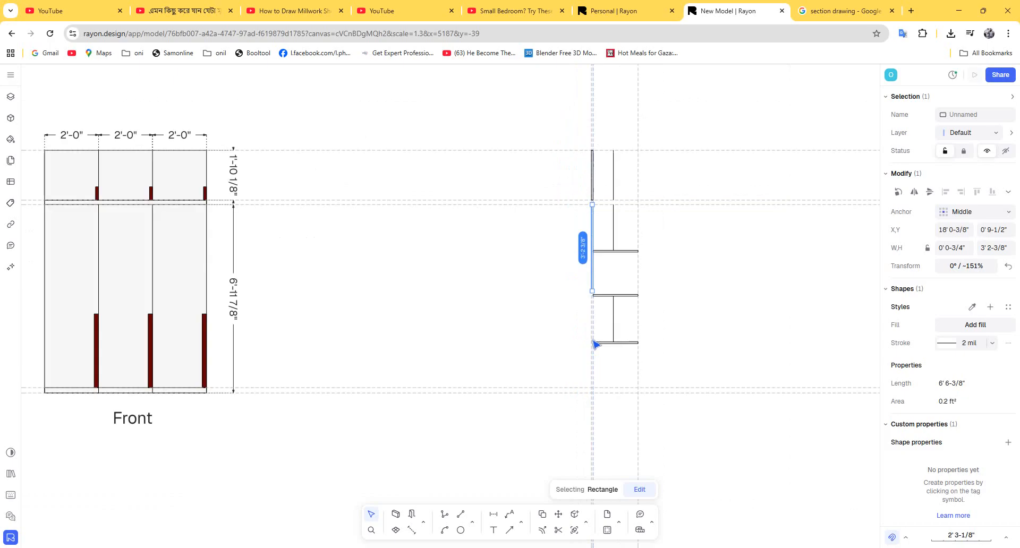
scroll(591, 295, "up", 1)
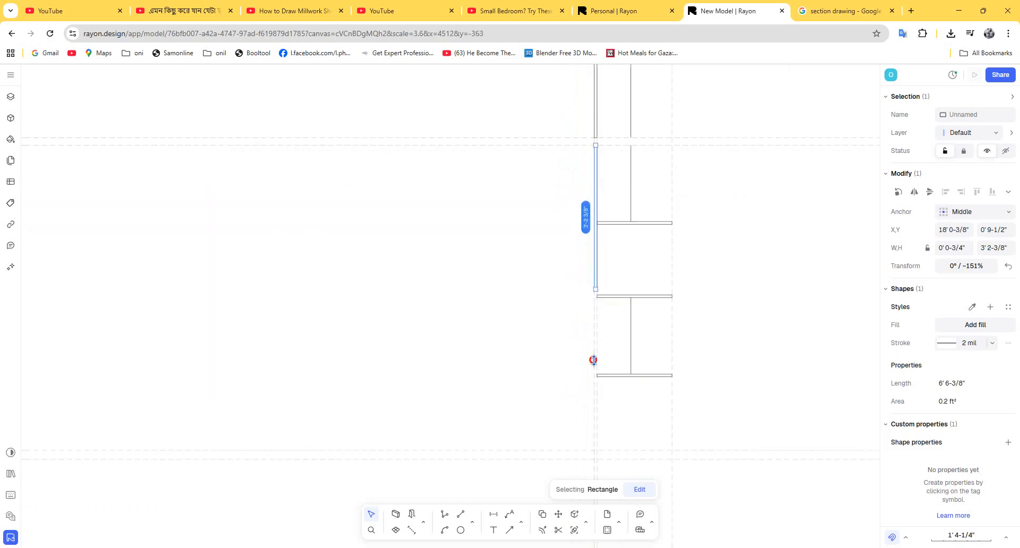
left_click_drag(593, 360, 596, 448)
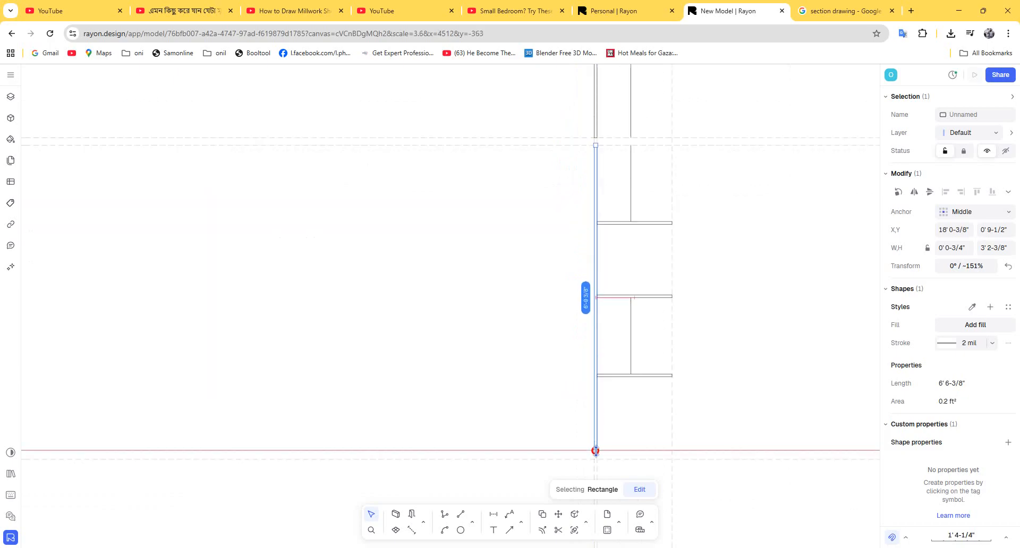
left_click(672, 419)
Step: Draw a 1'8" by 1'10-1/8" rectangle as the upper cabinet's outline, behind its front panel
scroll(646, 439, "up", 4)
middle_click_drag(630, 307, 630, 303)
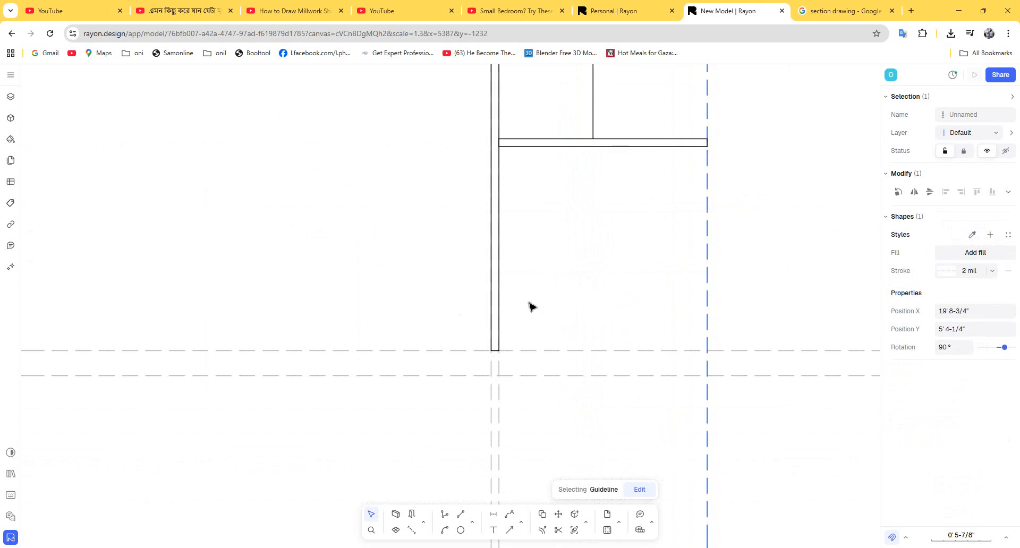
scroll(531, 307, "down", 6)
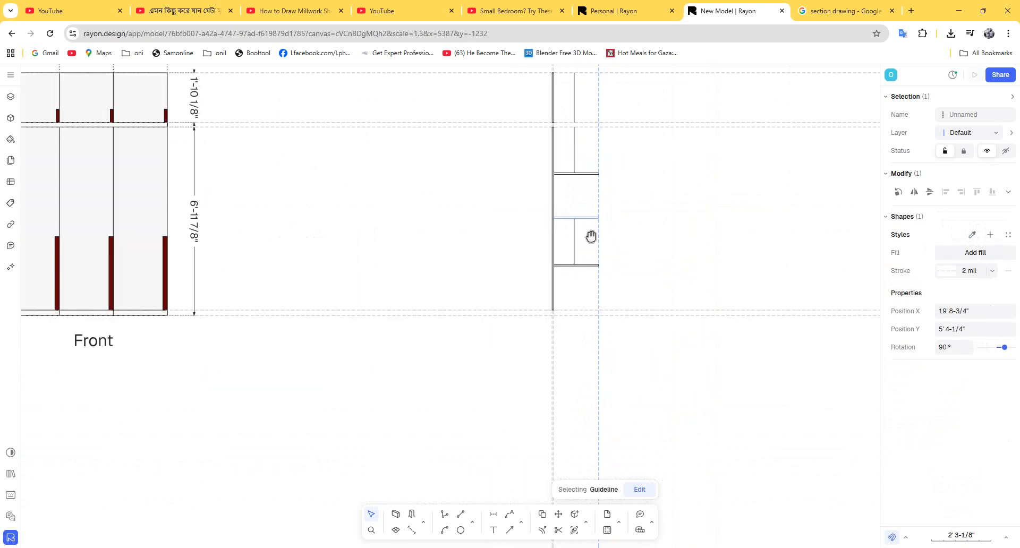
middle_click_drag(592, 237, 596, 286)
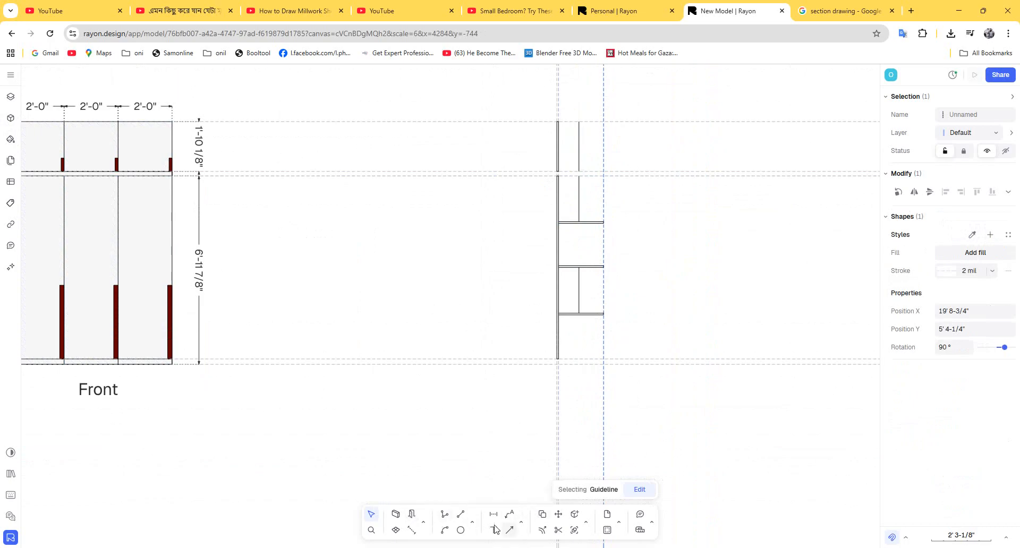
left_click(471, 523)
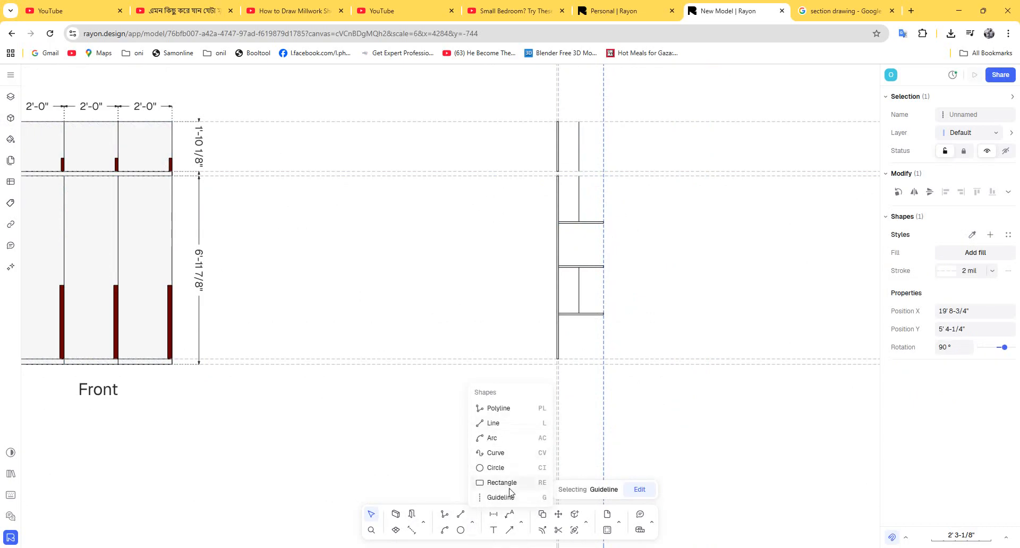
left_click(510, 489)
scroll(547, 122, "up", 3)
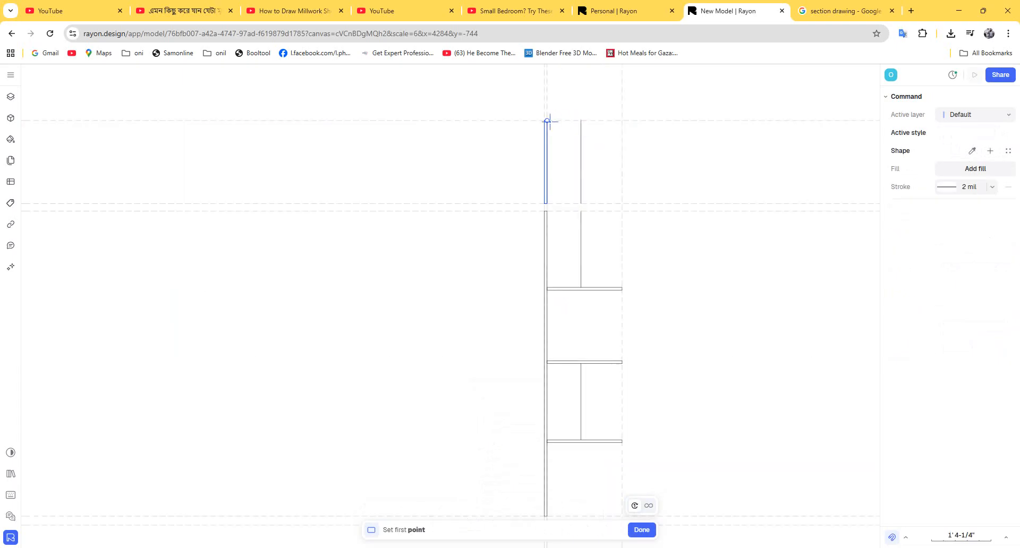
left_click(547, 121)
left_click(623, 203)
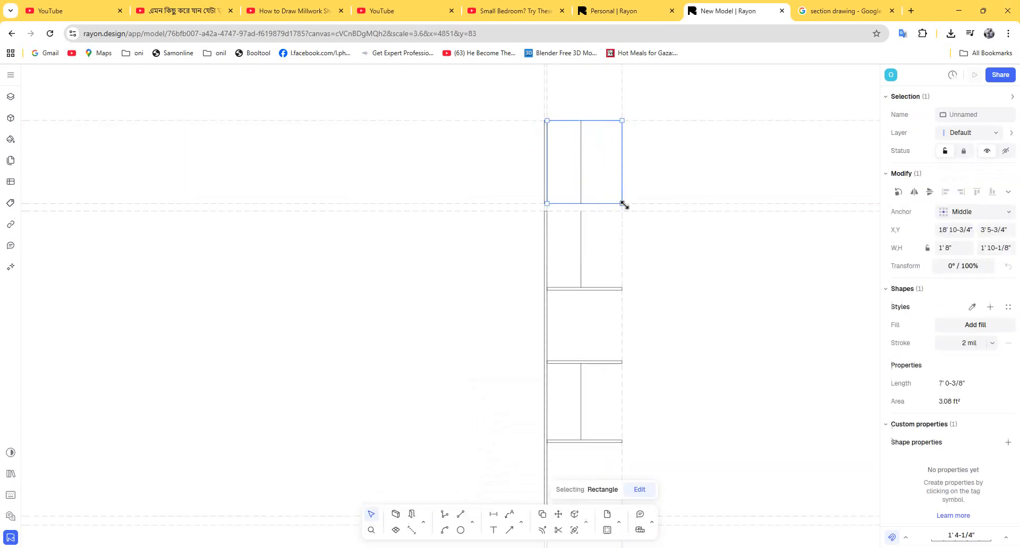
Step: Draw a 1'8" by 6'9-3/8" rectangle around the shelves as the lower cabinet's outline, behind its front panel
left_click(471, 522)
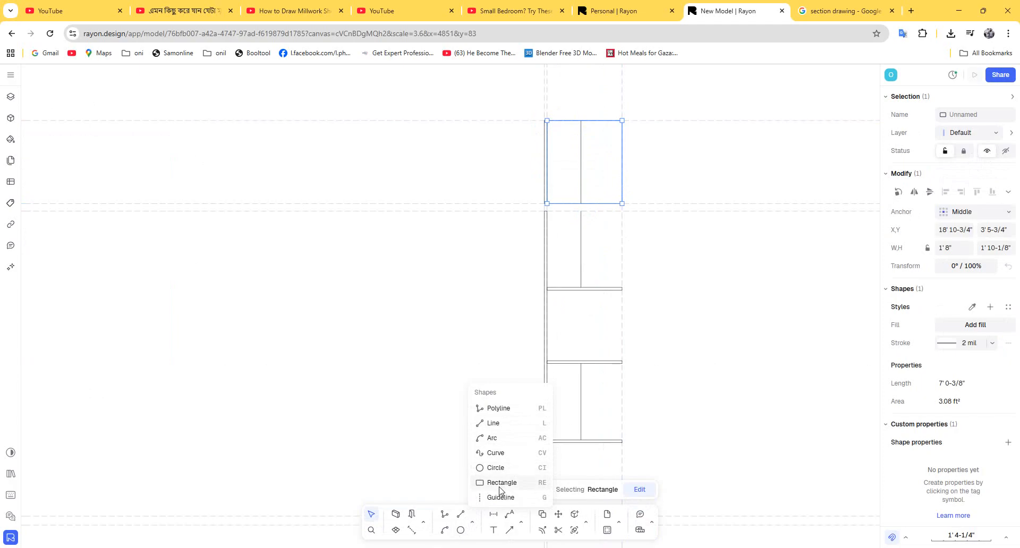
left_click(501, 482)
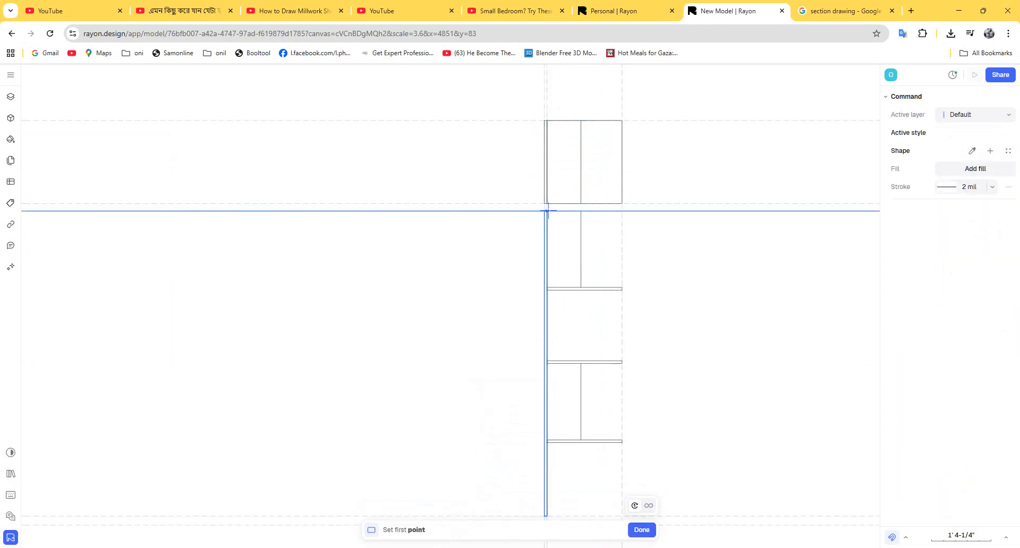
left_click(547, 211)
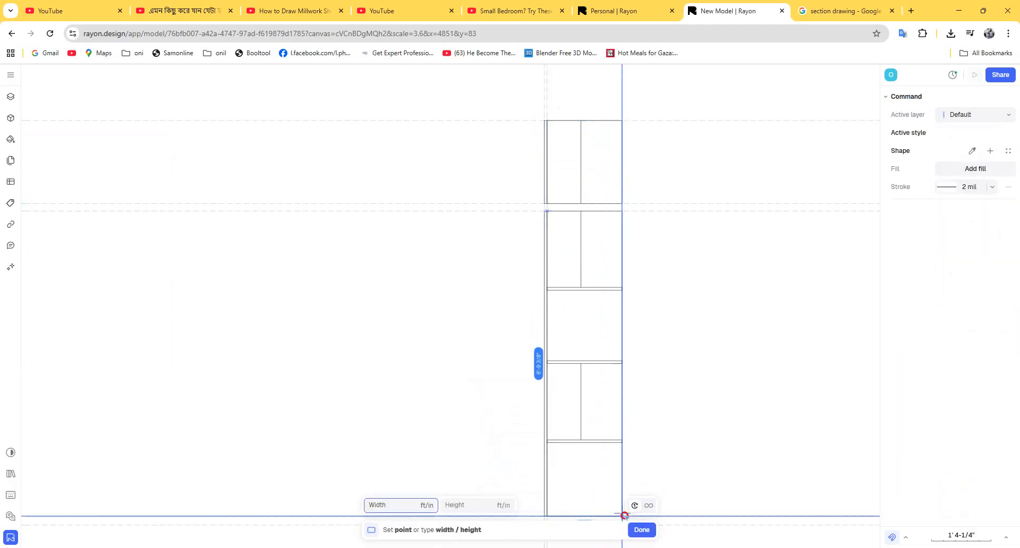
scroll(595, 361, "down", 3)
scroll(607, 446, "up", 3)
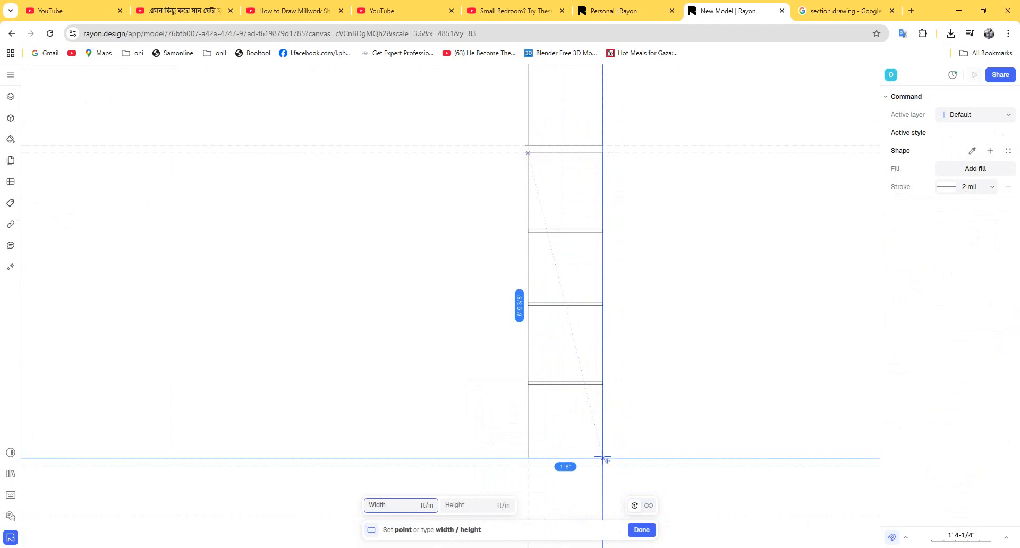
left_click(603, 458)
scroll(528, 481, "up", 3)
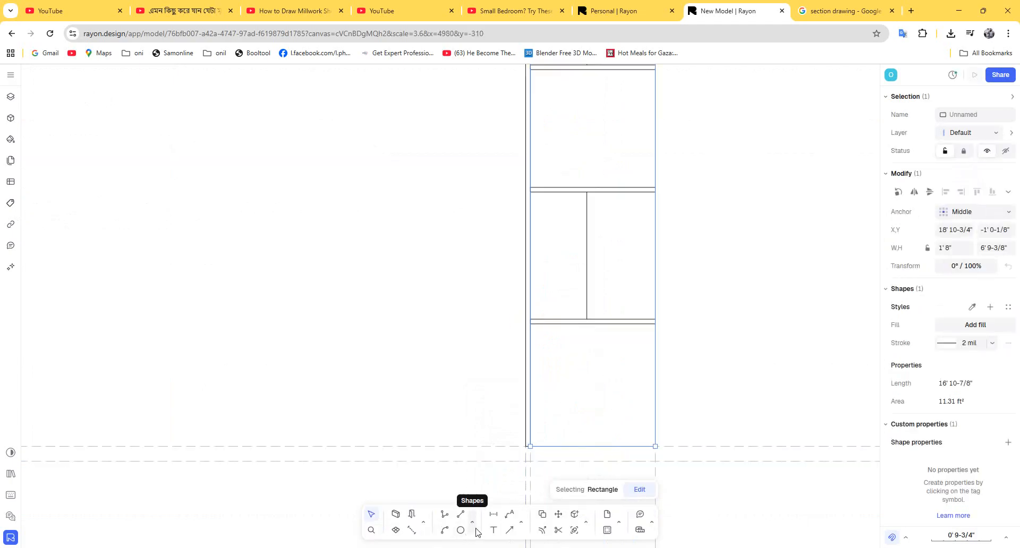
left_click(472, 522)
left_click(488, 484)
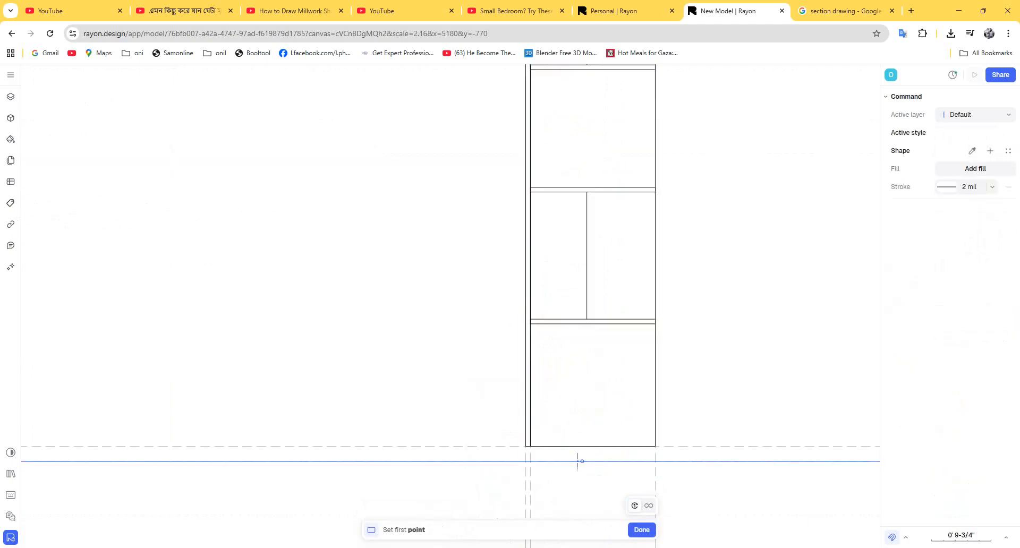
left_click(530, 446)
left_click(545, 447)
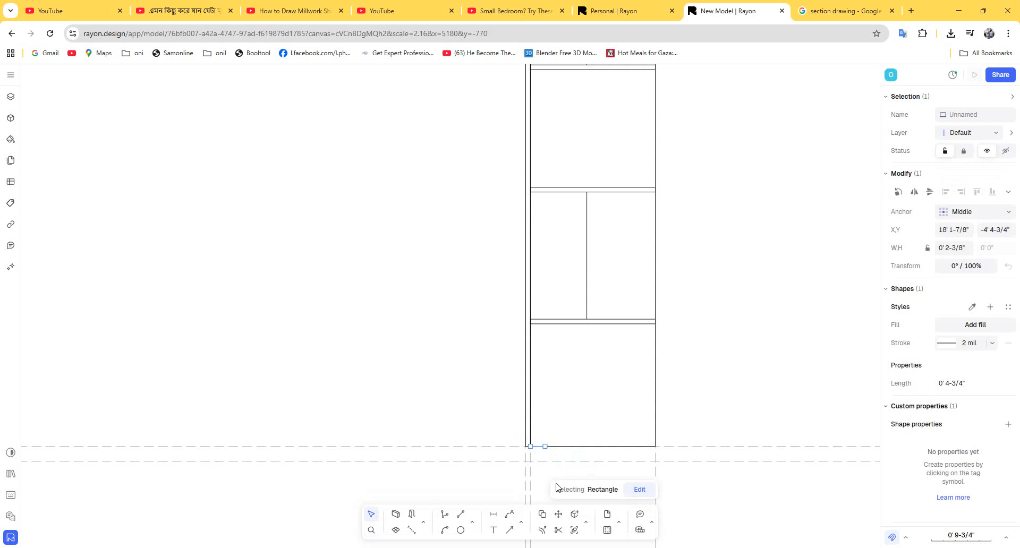
key("ctrl+z")
Step: Draw a 1'8" by 2-3/8" base rectangle between the two bottom guidelines, beneath the lower cabinet's outline
left_click(472, 522)
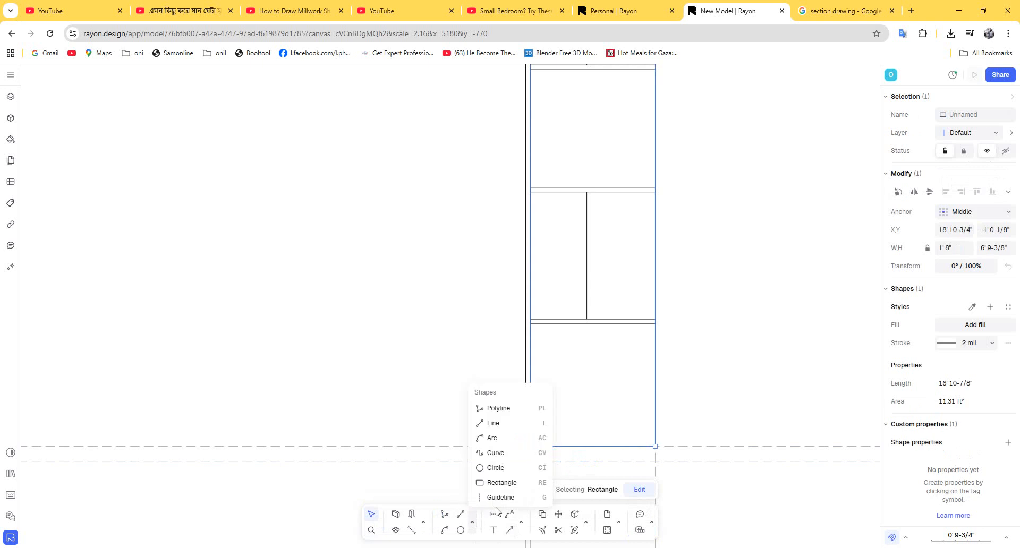
left_click(534, 481)
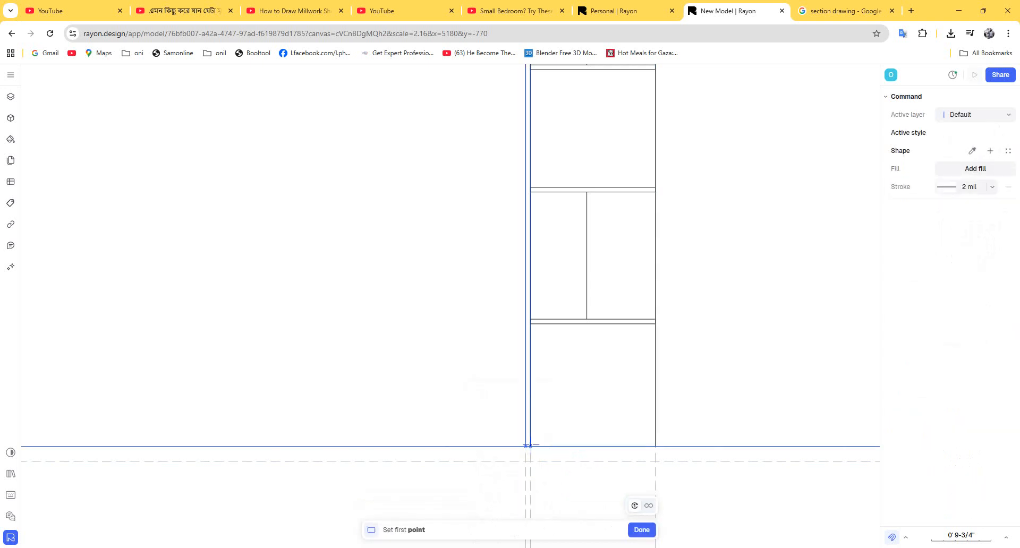
left_click(528, 446)
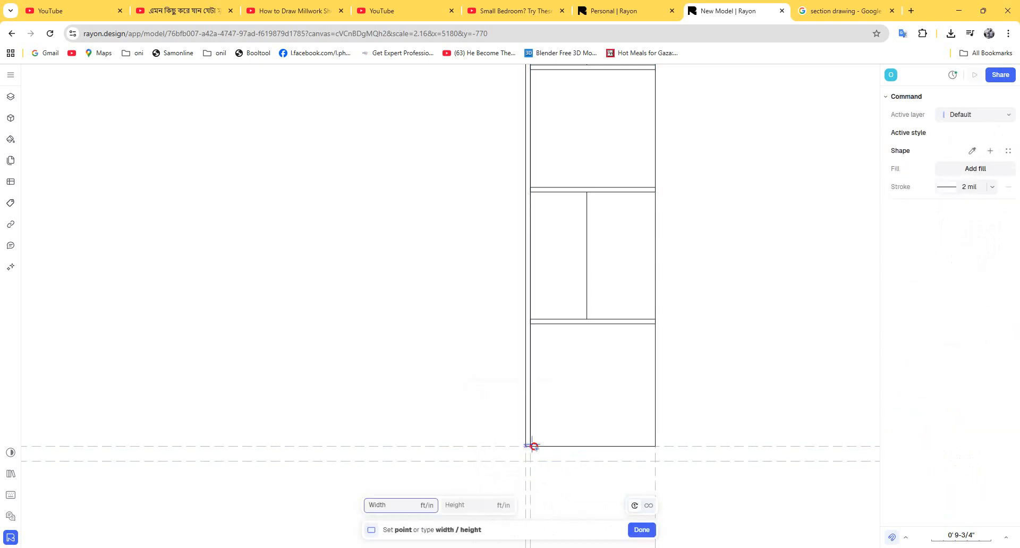
left_click(655, 456)
Step: Delete the leftover vertical lines inside the section's cabinet compartments
scroll(624, 276, "down", 3)
middle_click_drag(624, 276, 691, 416)
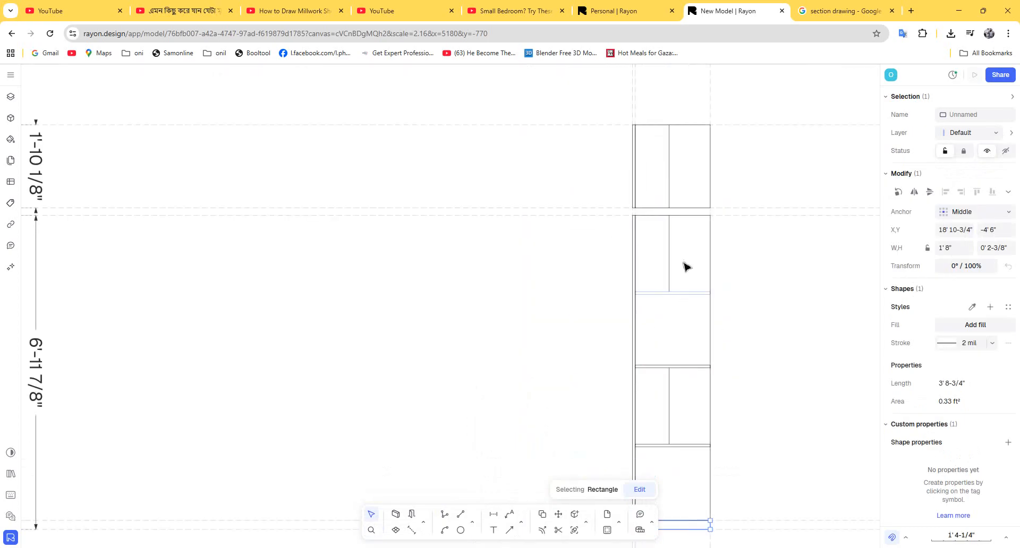
left_click(669, 258)
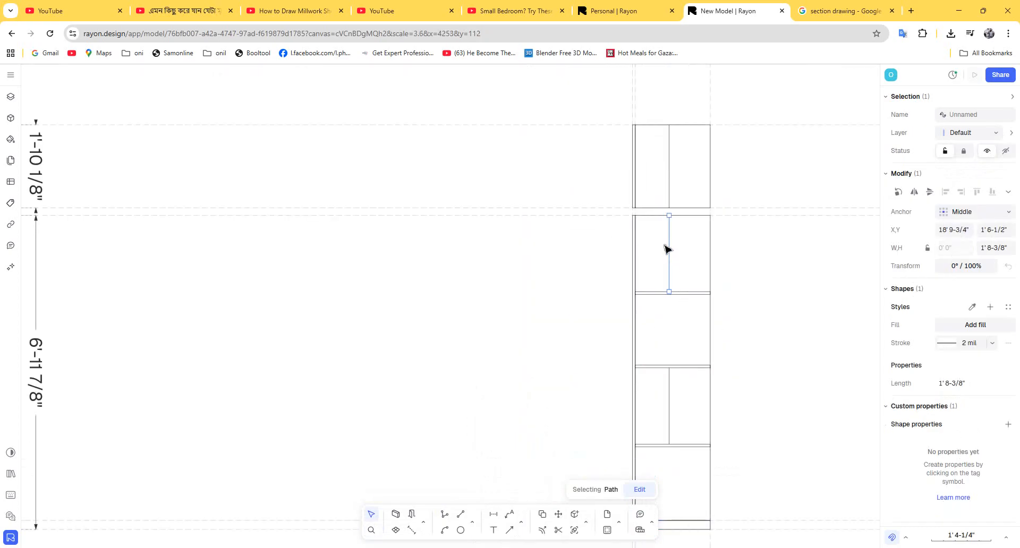
key("Delete")
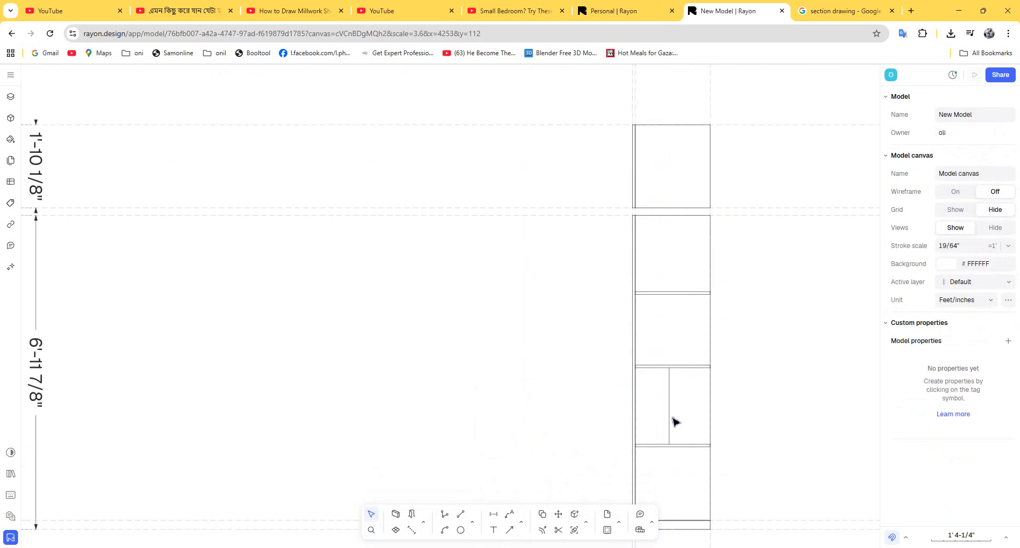
left_click(670, 421)
key("Delete")
Step: Examine the section view against the plan and front elevation
mouse_move(672, 392)
middle_mouse_down()
mouse_move(612, 301)
mouse_move(685, 444)
mouse_move(697, 504)
middle_mouse_up()
left_click_drag(758, 165, 770, 345)
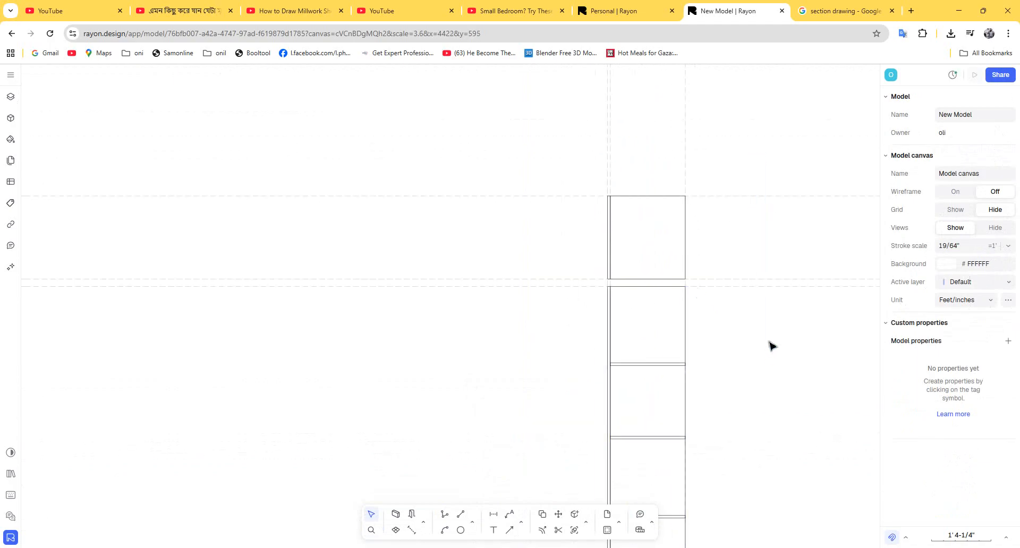
scroll(754, 364, "down", 5)
middle_click_drag(681, 358, 585, 290)
middle_click_drag(639, 306, 781, 314)
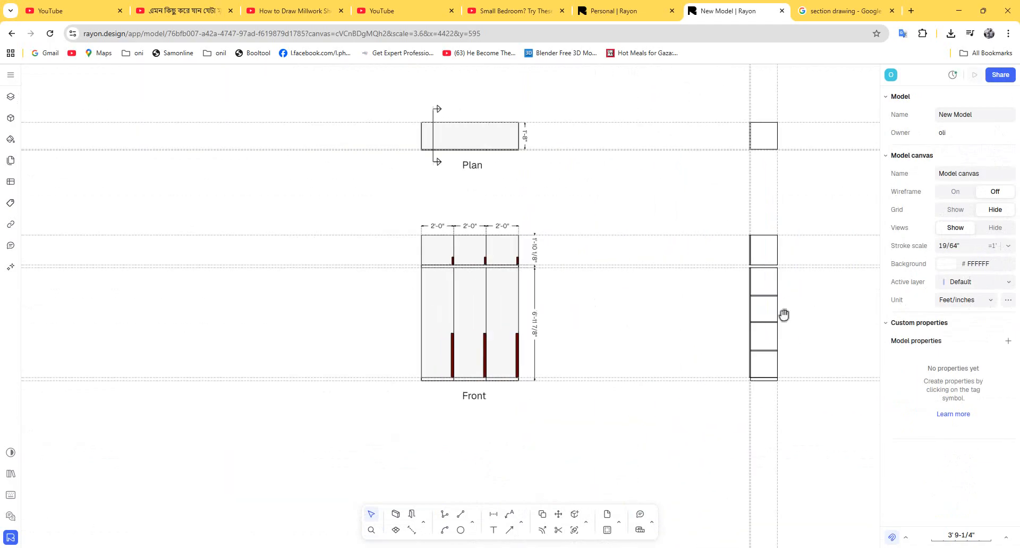
middle_click_drag(587, 353, 728, 342)
middle_click_drag(592, 332, 496, 264)
left_click_drag(693, 100, 709, 371)
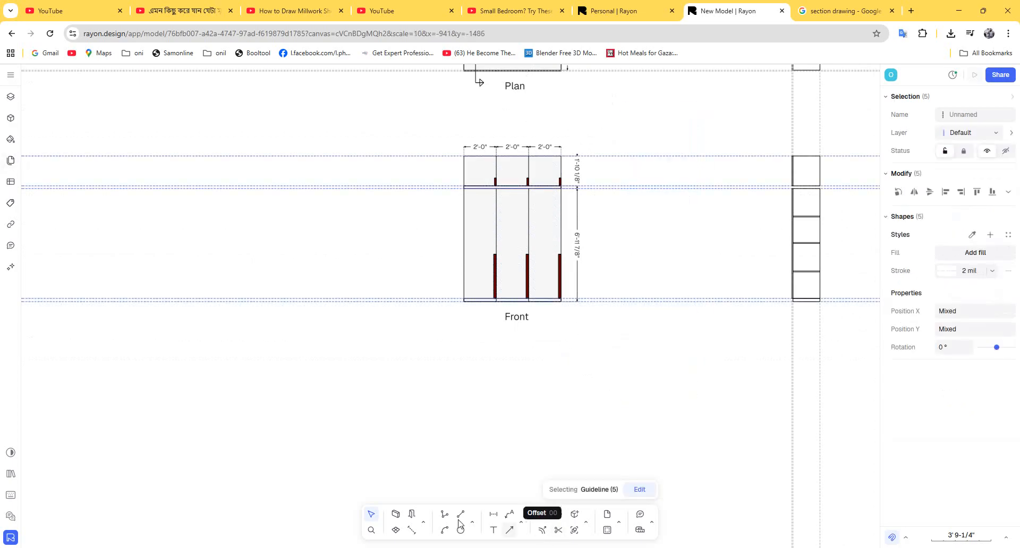
Step: Draw a 1'8" by 2" rectangle filling the gap between the upper and lower cabinets in the section view
scroll(578, 308, "right", 5)
scroll(651, 252, "up", 5, "ctrl")
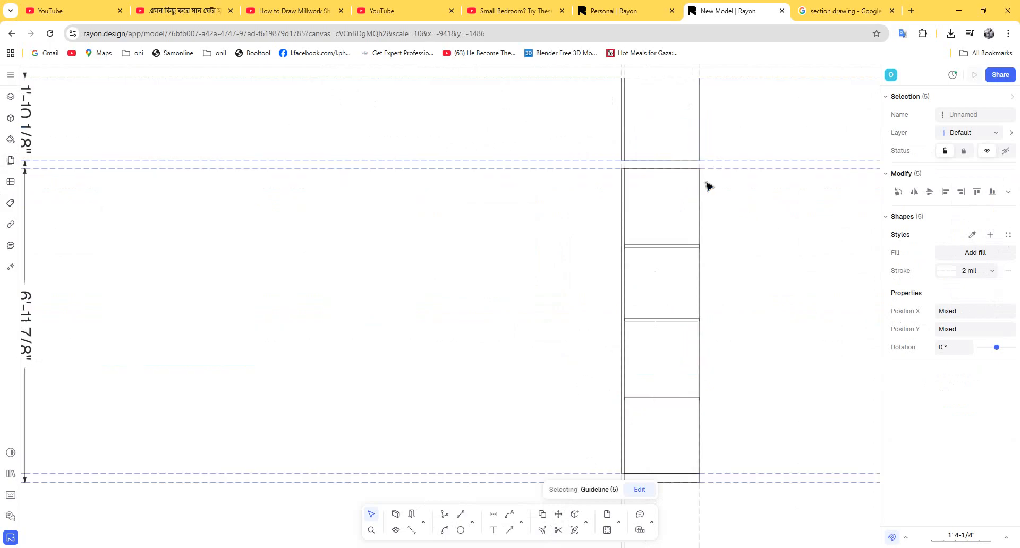
scroll(683, 294, "up", 1)
left_click(777, 267)
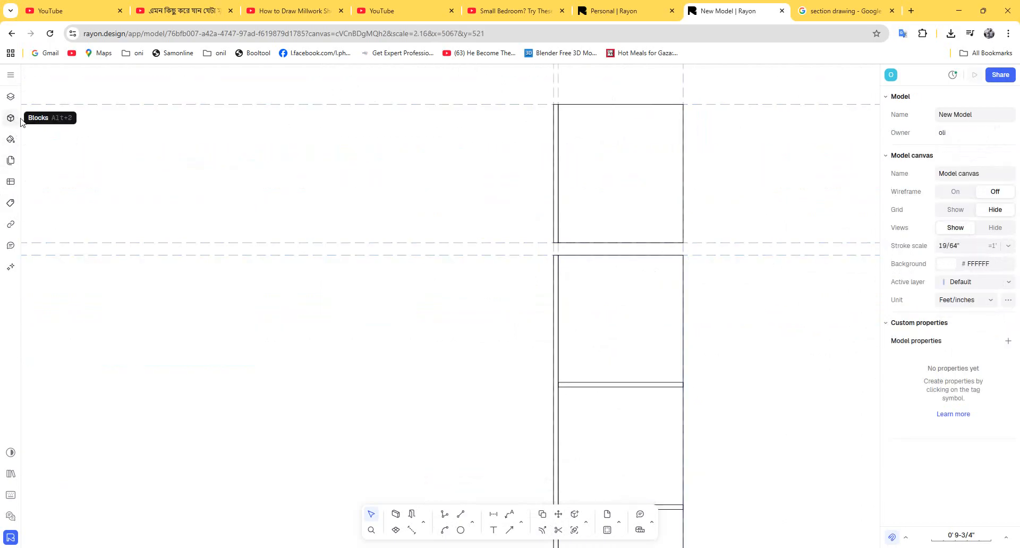
left_click(472, 522)
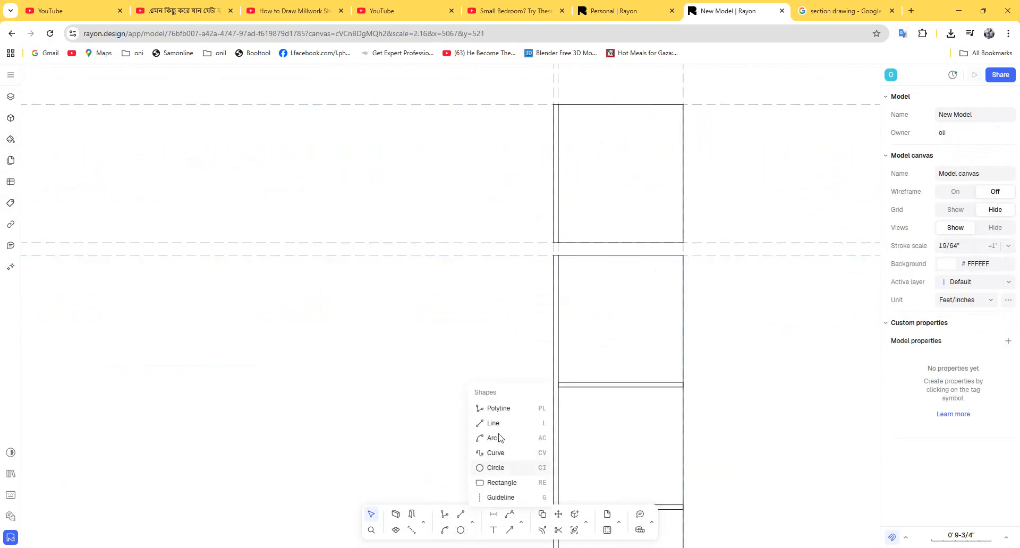
left_click(502, 482)
left_click(558, 256)
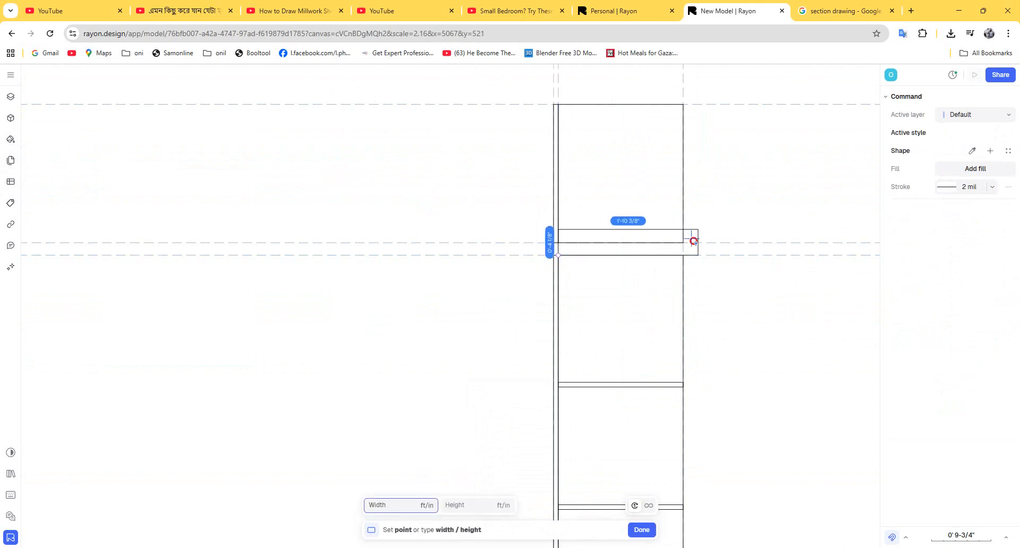
left_click(683, 243)
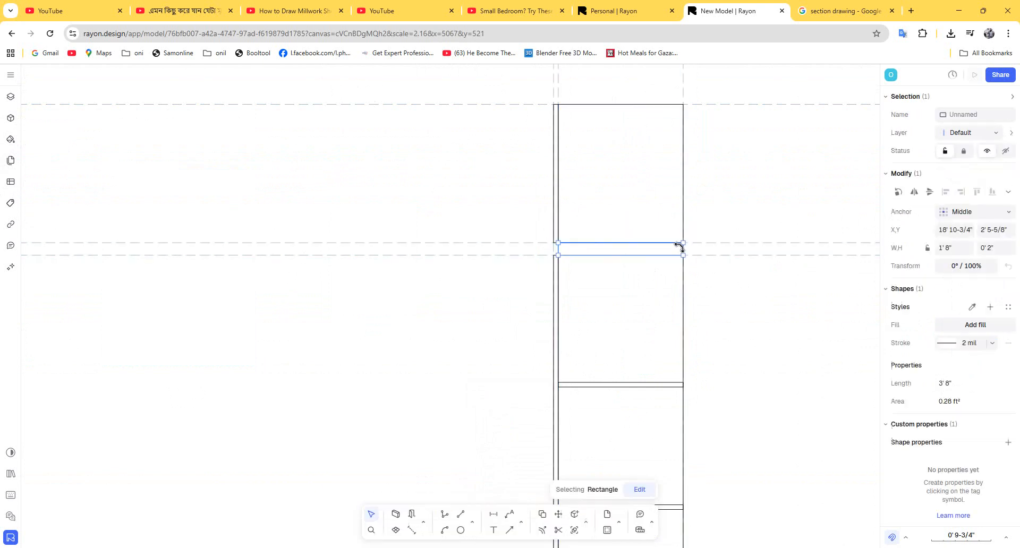
Step: Draw a horizontal section line about 7'11-1/2" long across the plan, extending past both of its ends
middle_click_drag(604, 250, 689, 268)
scroll(675, 292, "down", 5)
middle_click_drag(348, 143, 582, 328)
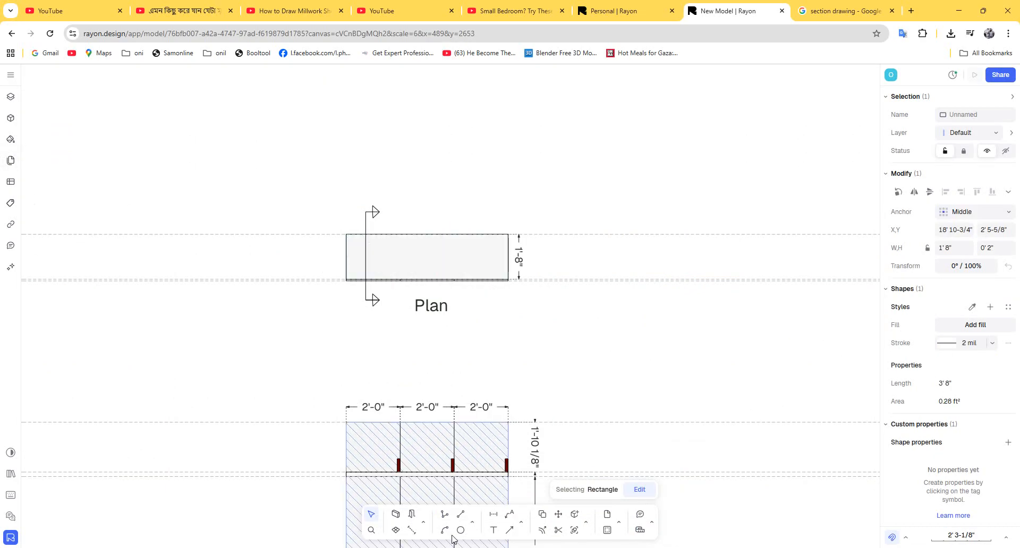
left_click(461, 514)
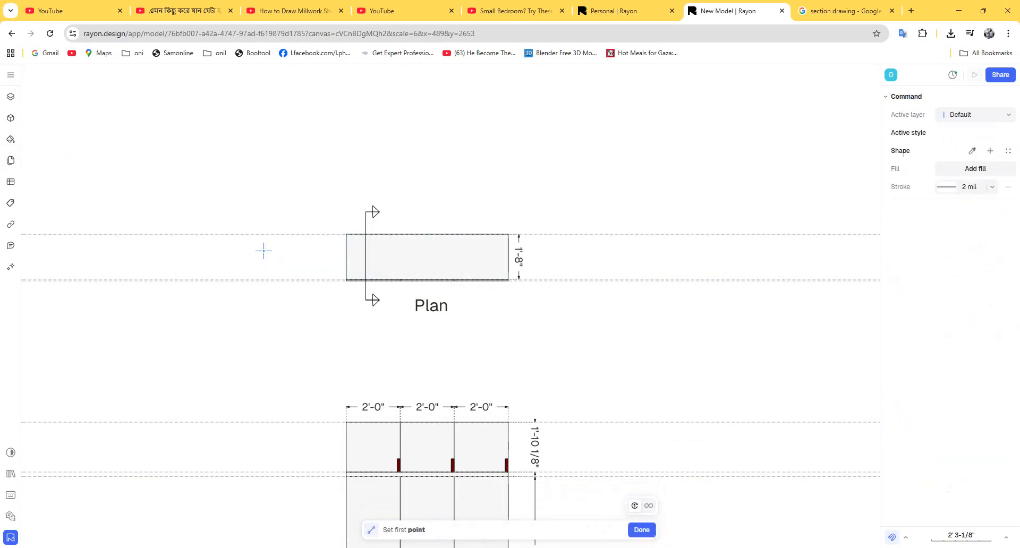
scroll(293, 248, "up", 3)
left_click(340, 273)
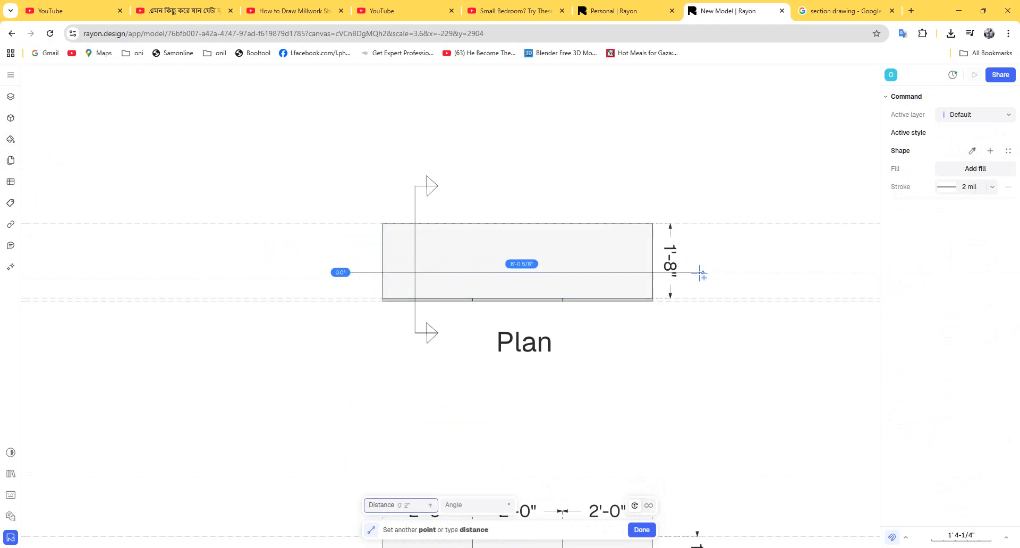
double_click(699, 272)
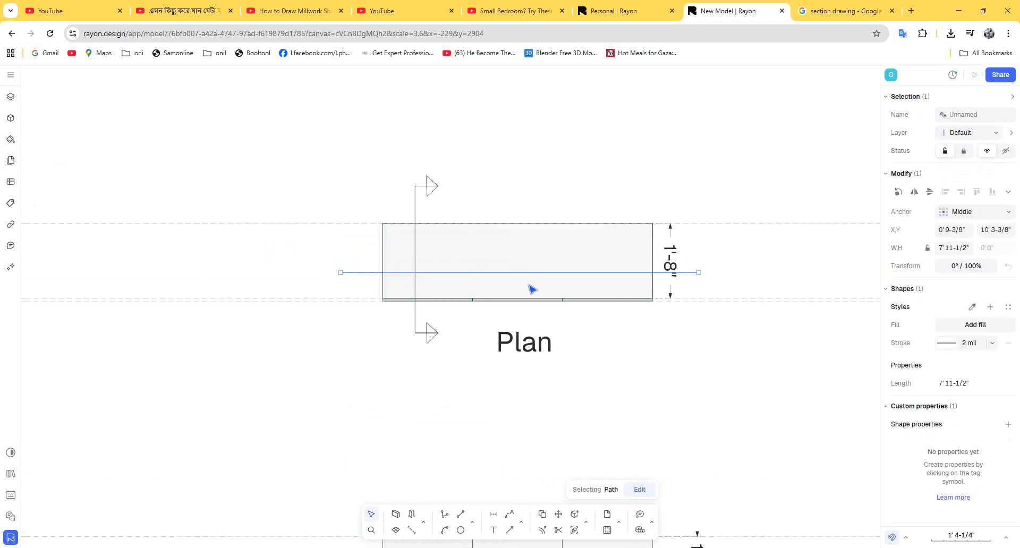
middle_click_drag(529, 285, 242, 264)
scroll(326, 253, "down", 5)
middle_click_drag(482, 276, 472, 214)
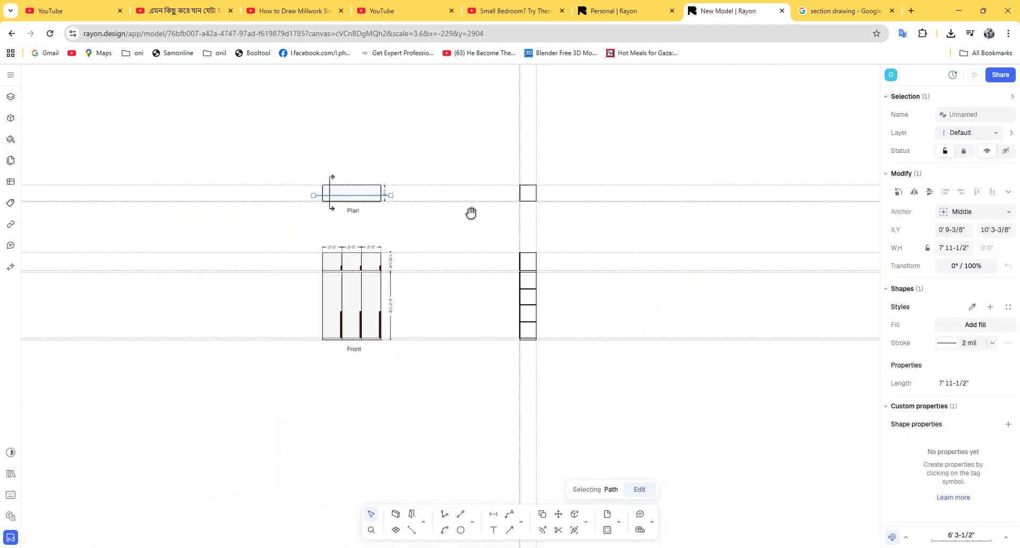
middle_click_drag(435, 412, 541, 375)
left_click_drag(591, 158, 550, 389)
left_click(600, 343)
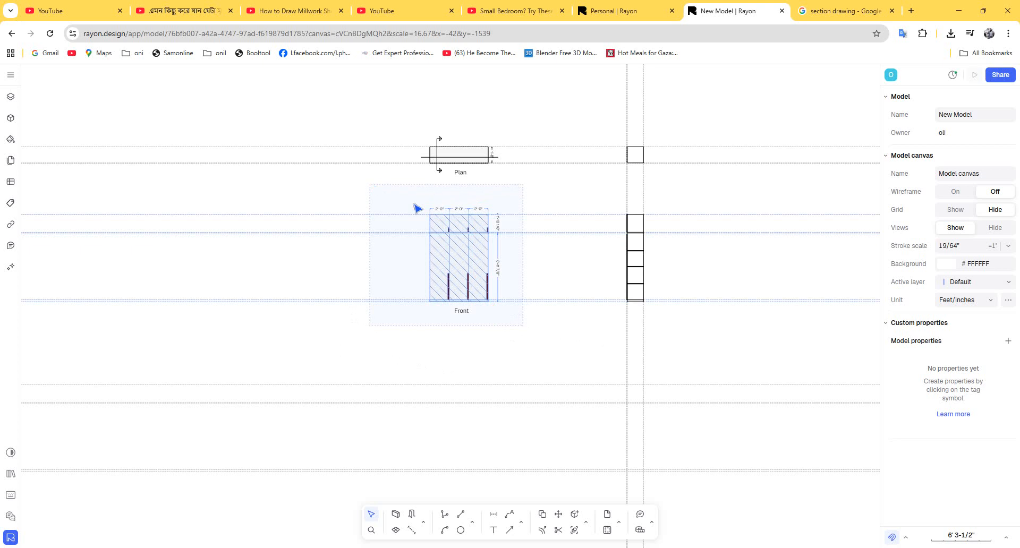
left_click(467, 229)
left_click_drag(467, 229, 451, 366, "alt")
key("ctrl+z")
left_click(538, 346)
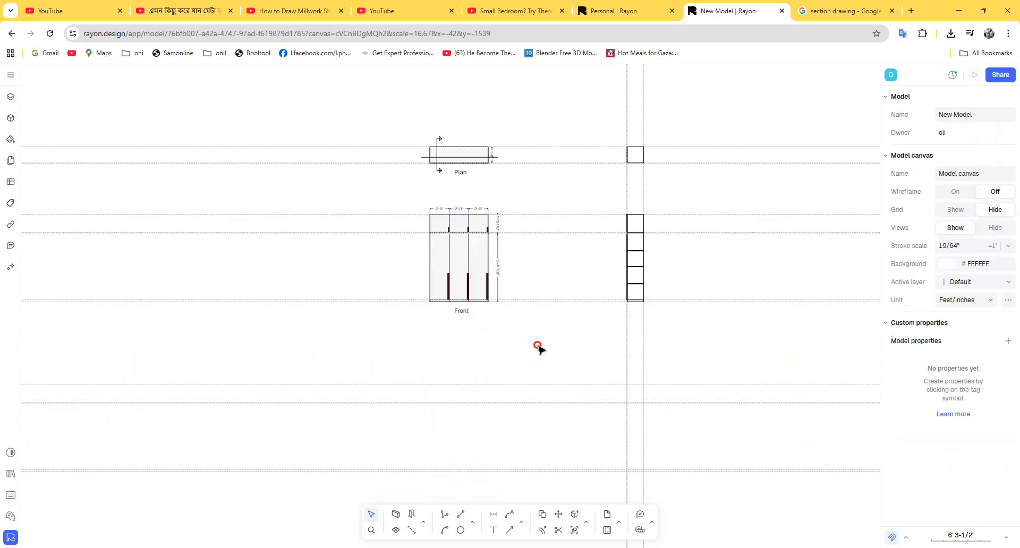
left_click_drag(535, 351, 335, 495)
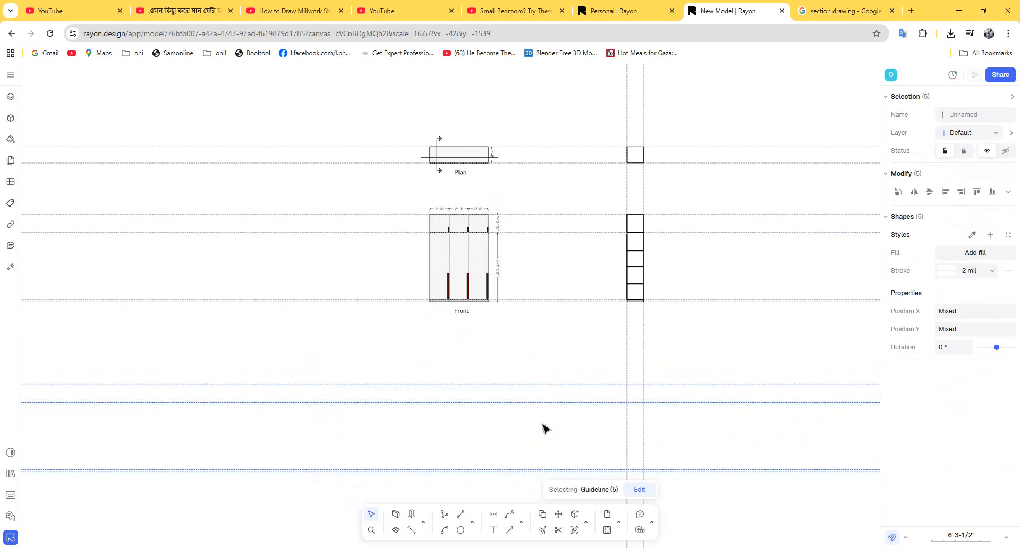
key("Delete")
Step: Duplicate the whole front elevation with its dimensions, label and guidelines straight below the original
left_click_drag(558, 185, 267, 411)
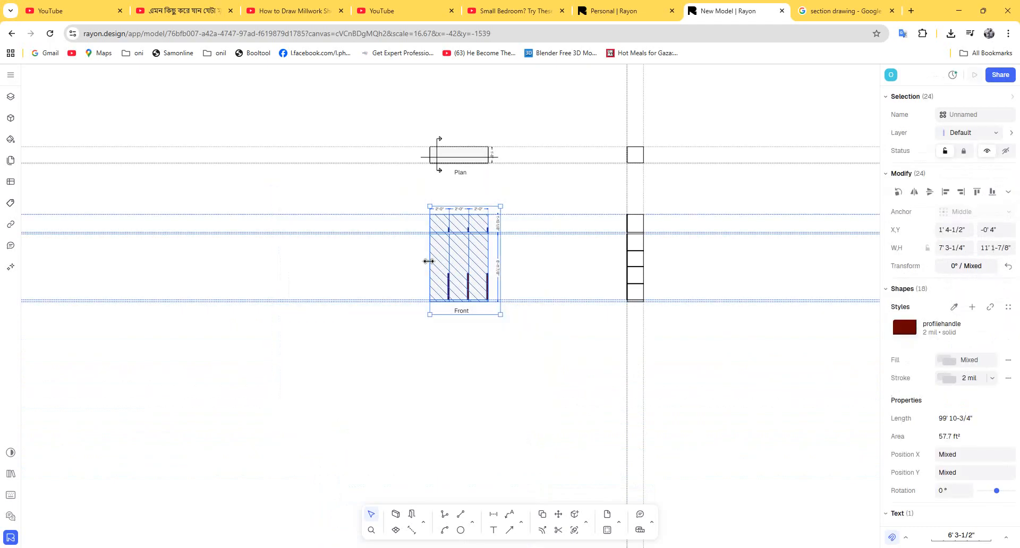
left_click_drag(467, 257, 467, 425)
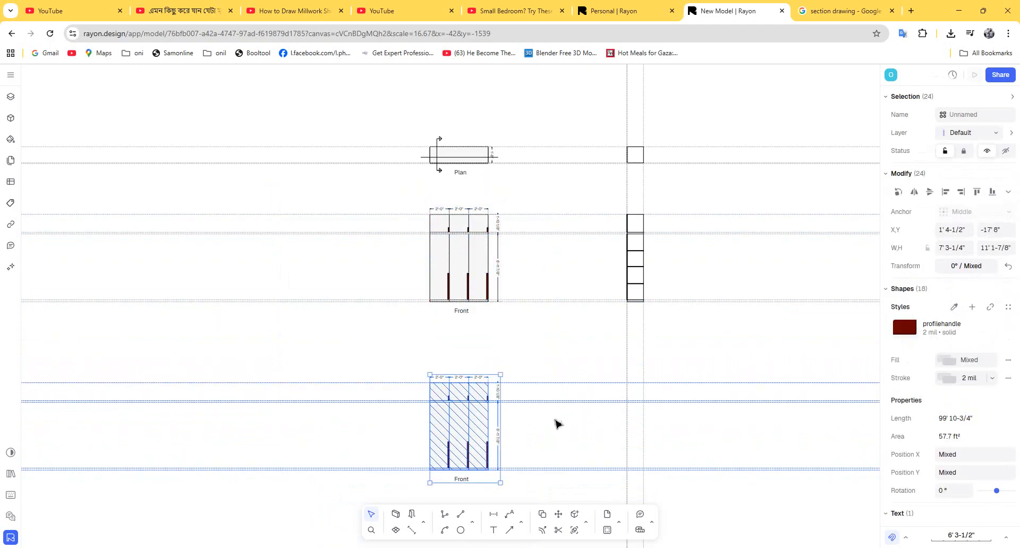
left_click(519, 445)
scroll(465, 433, "up", 5)
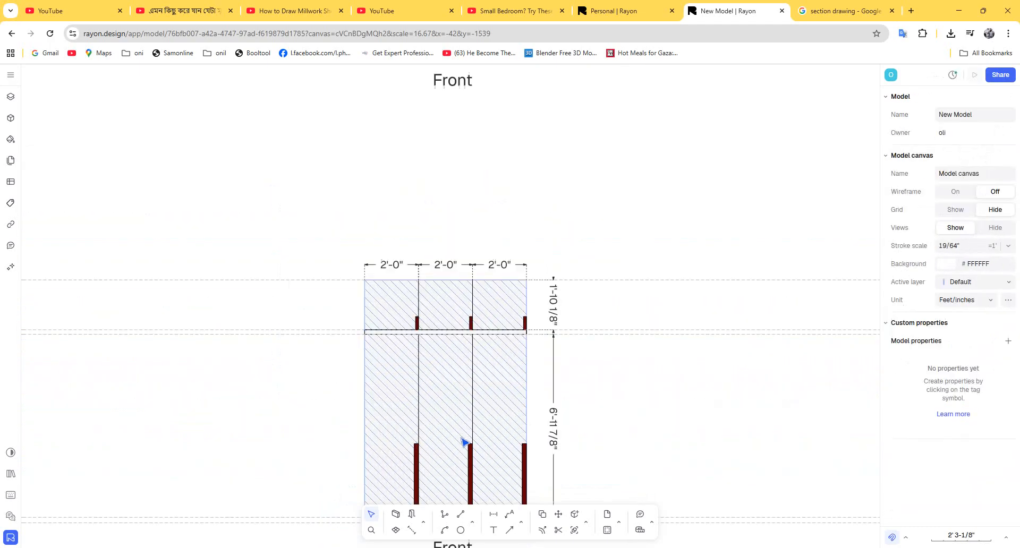
left_click(404, 382)
key("Delete")
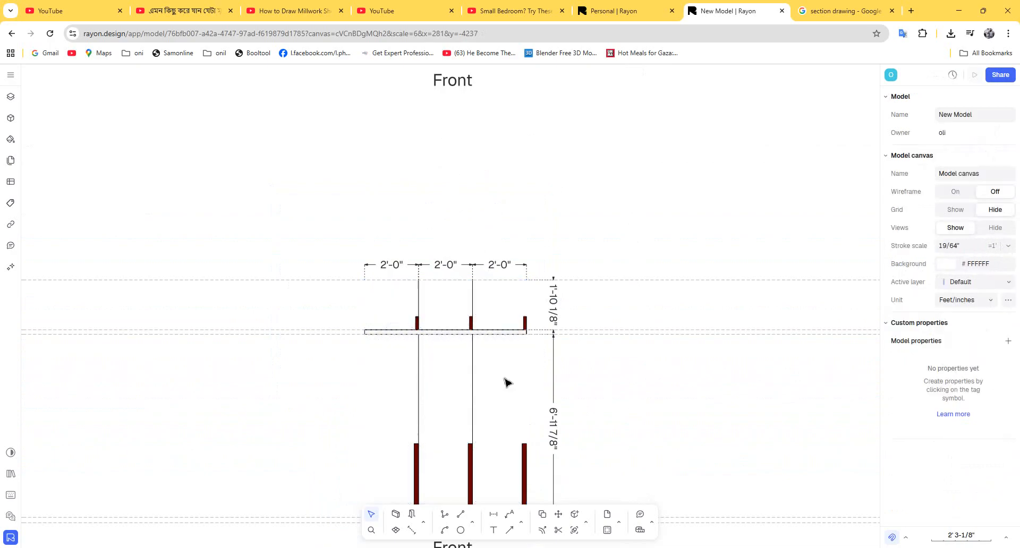
key("ctrl+z")
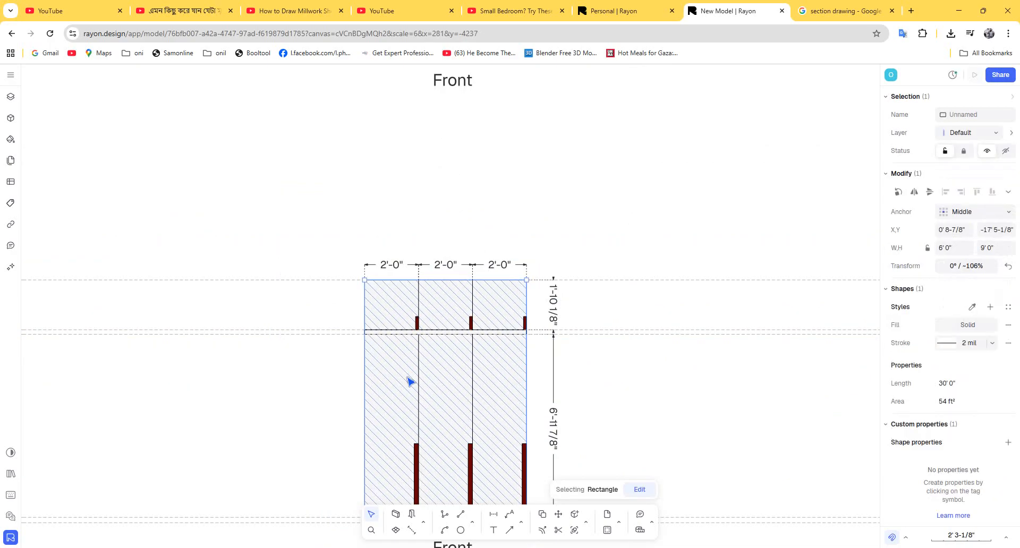
left_click(986, 330)
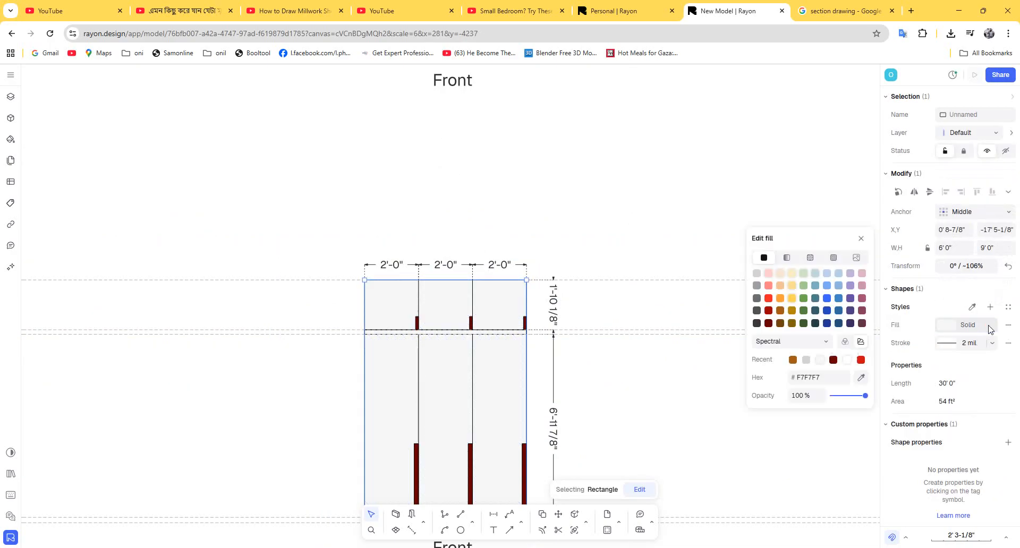
left_click(590, 365)
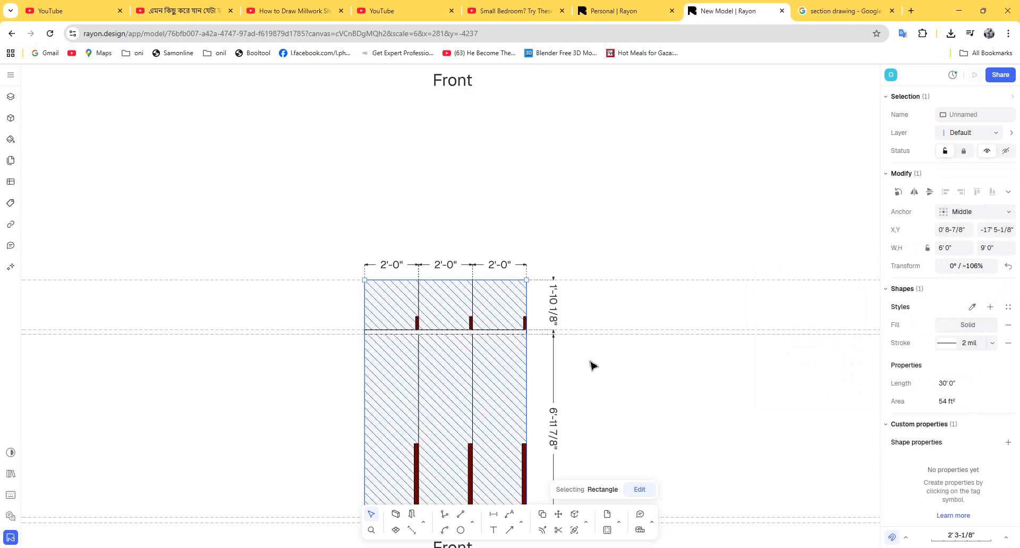
left_click(590, 364)
Step: Delete the three tall door handles from the lower cabinet of the copied front elevation
left_click(417, 473)
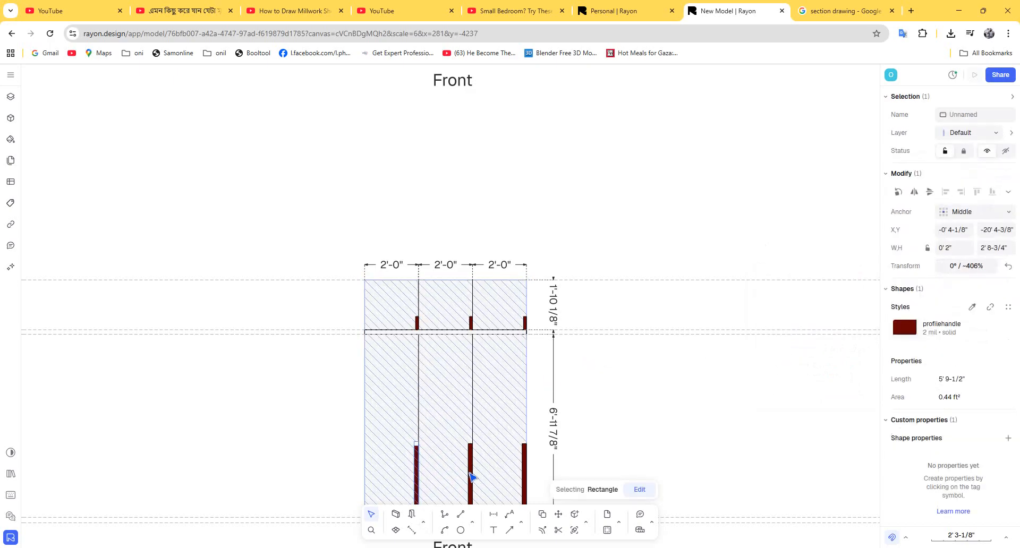
key("Delete")
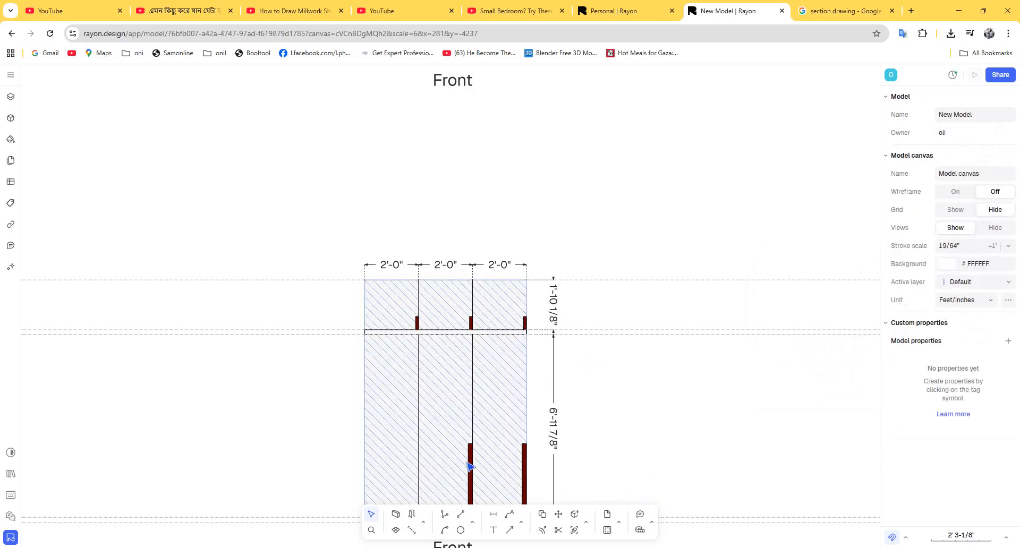
left_click(470, 466)
key("Delete")
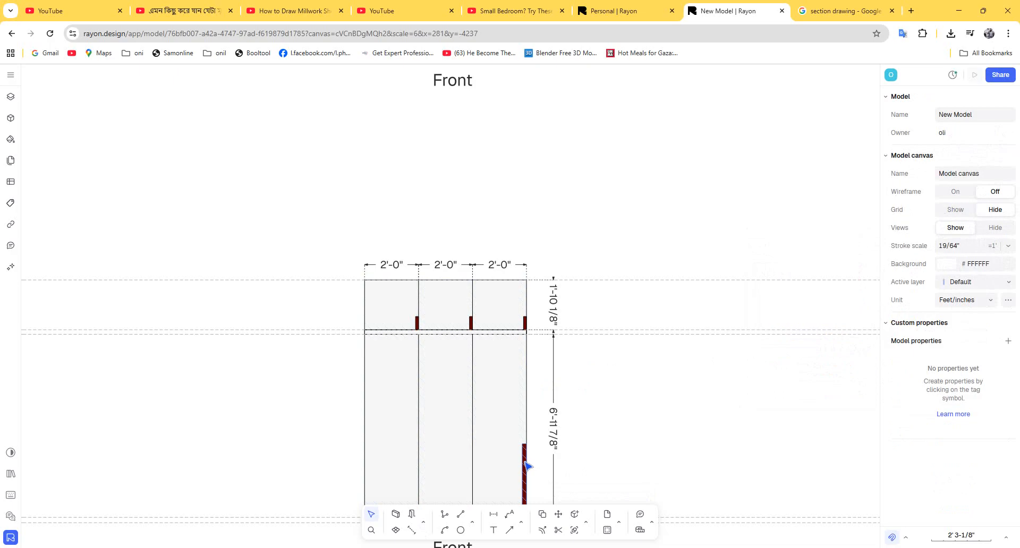
left_click(524, 462)
key("Delete")
Step: Delete the divider line between the second and third doors of the copied front elevation
middle_click_drag(510, 337, 486, 192)
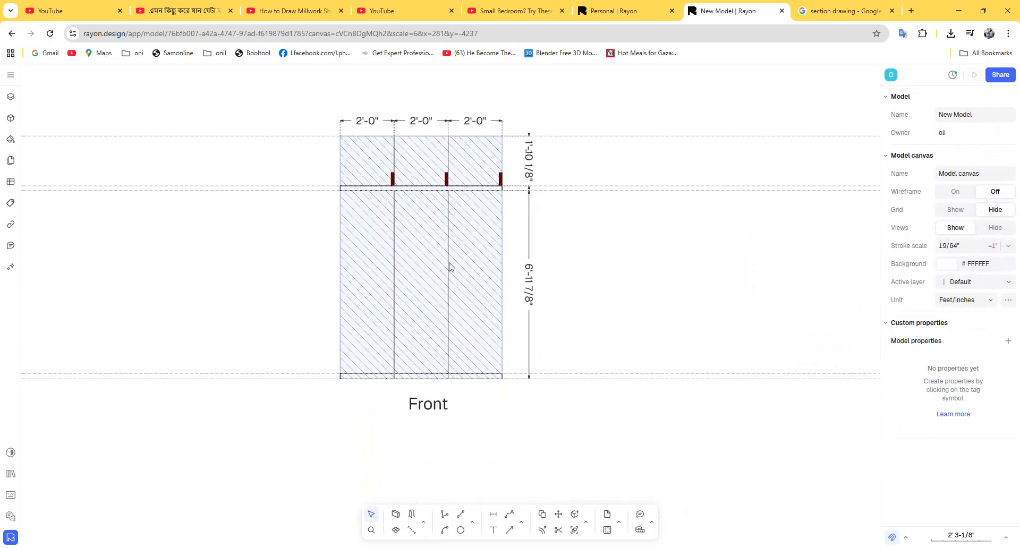
left_click(449, 268)
key("Delete")
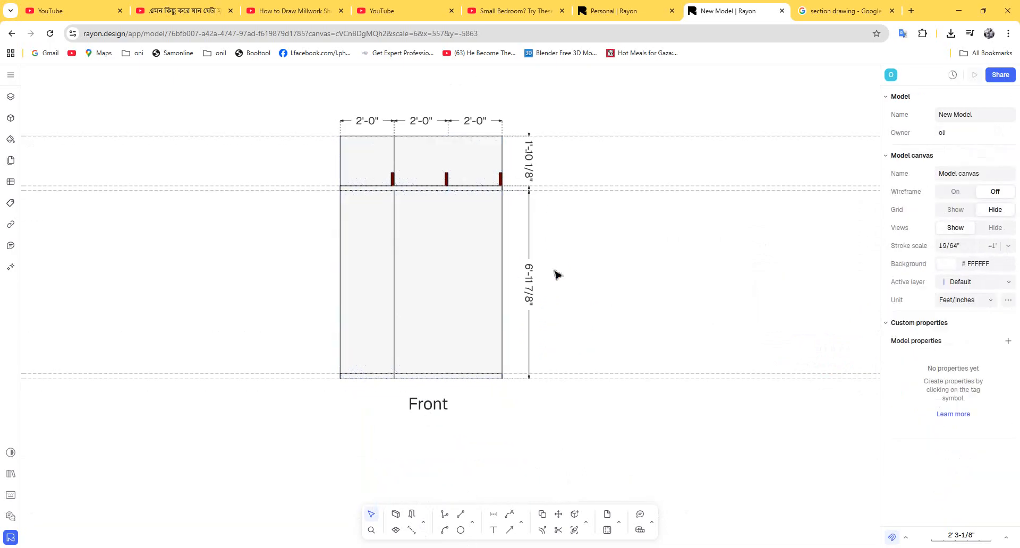
scroll(489, 276, "left", 3)
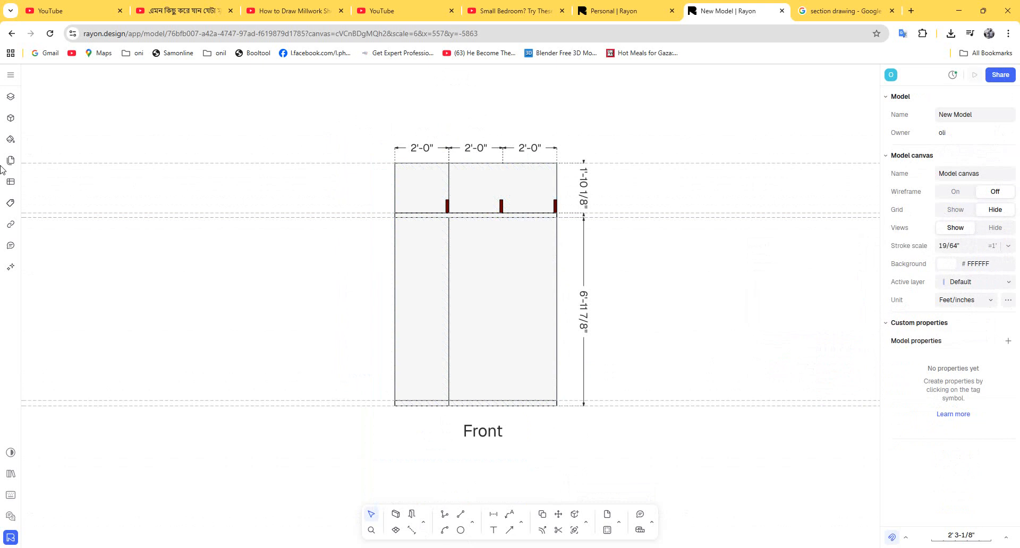
Step: Draw a vertical divider line 1'10-1/8" long between the second and third upper doors of the copied front elevation
left_click(461, 514)
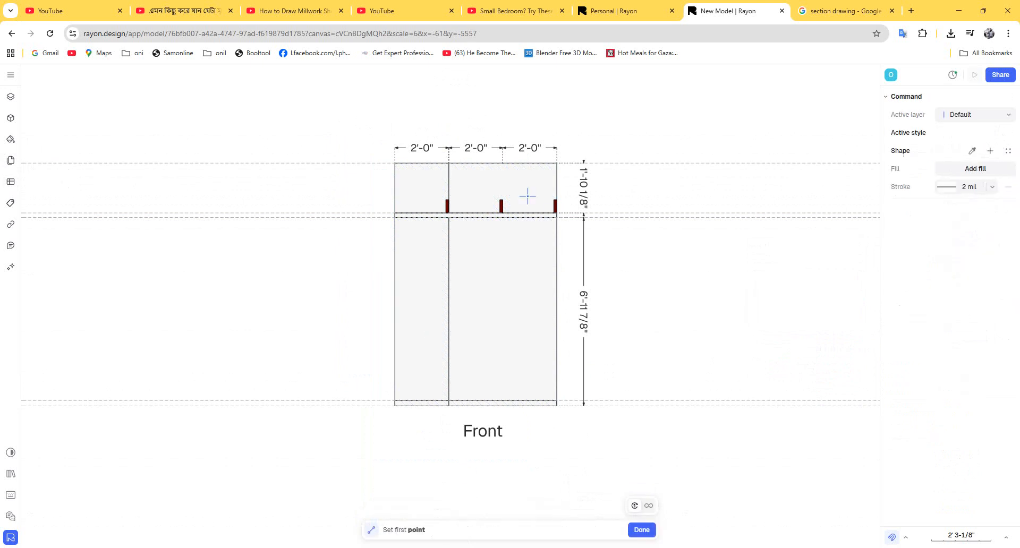
scroll(494, 210, "up", 5)
left_click(523, 220)
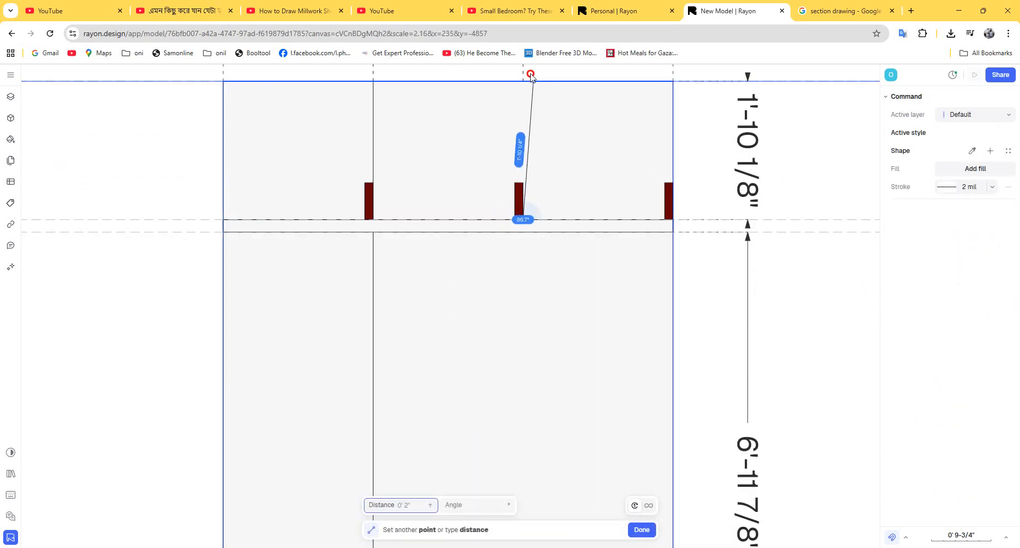
left_click(523, 82)
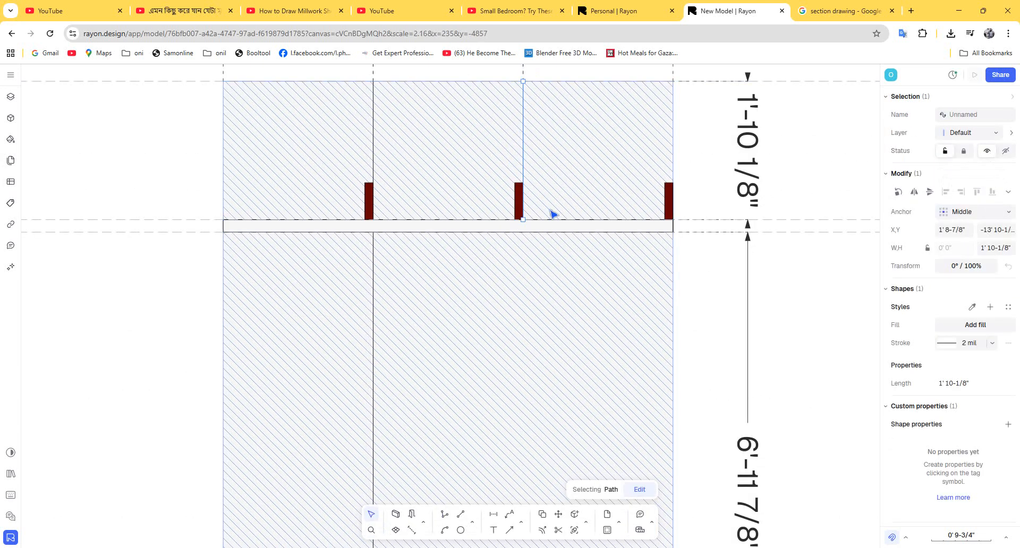
key("Escape")
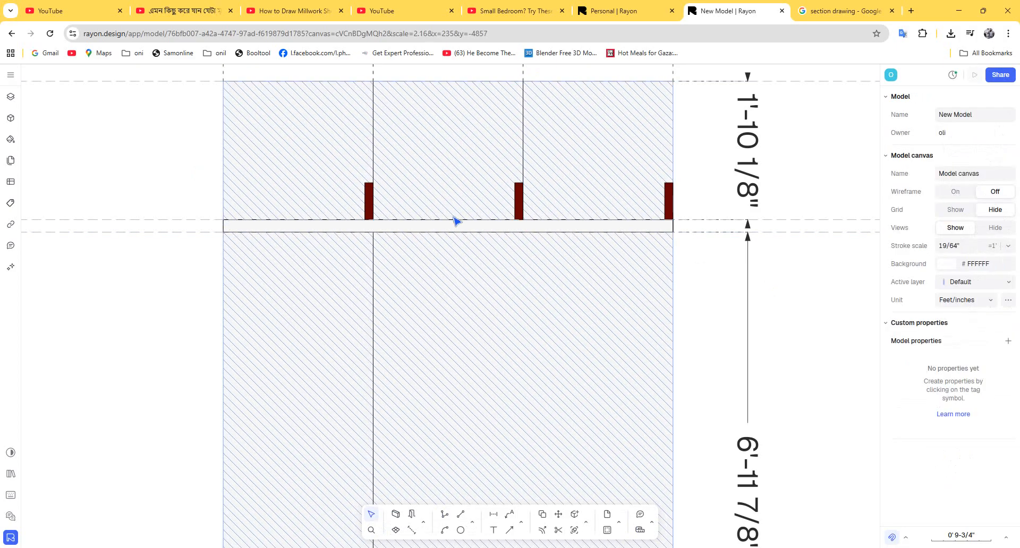
Step: Delete the three small door handles from the upper cabinet of the copied front elevation
left_click(368, 211)
key("Delete")
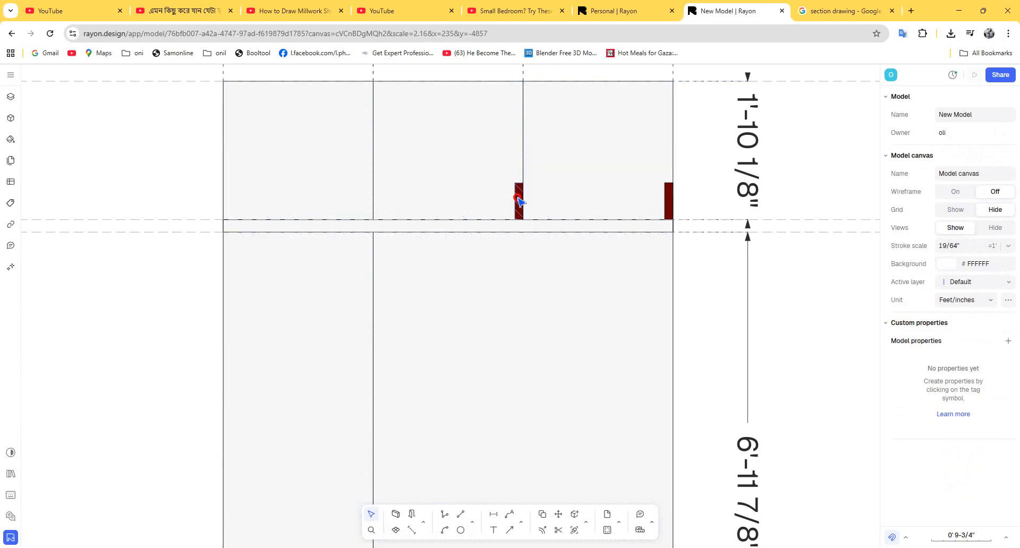
left_click(518, 201)
key("Delete")
left_click(668, 204)
key("Delete")
Step: Duplicate the cabinet's side section straight below the original, level with the copied front elevation
scroll(571, 238, "down", 3)
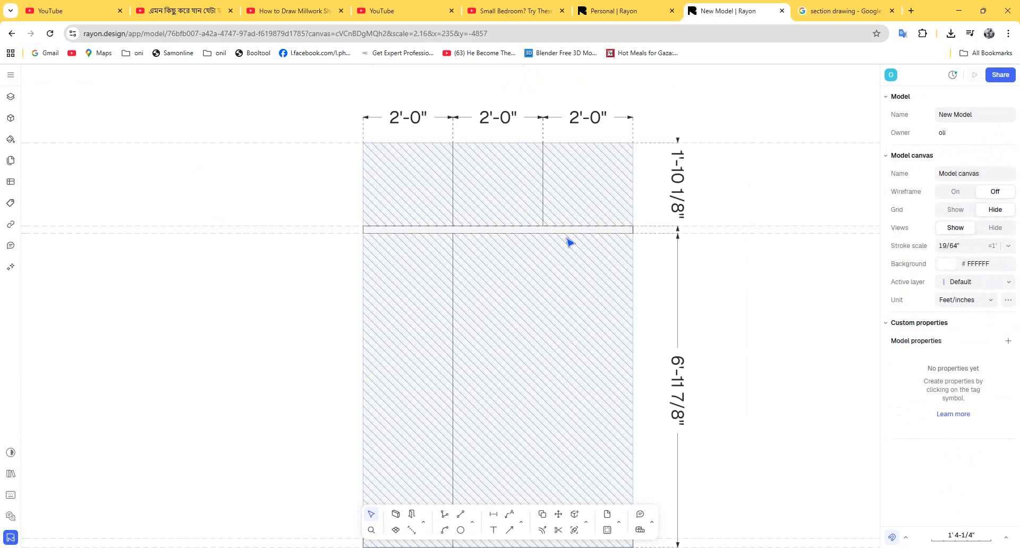
mouse_move(515, 298)
middle_mouse_down()
mouse_move(480, 253)
mouse_move(490, 284)
middle_mouse_up()
mouse_move(600, 278)
middle_mouse_down()
mouse_move(546, 215)
mouse_move(562, 316)
middle_mouse_up()
scroll(368, 280, "down", 5)
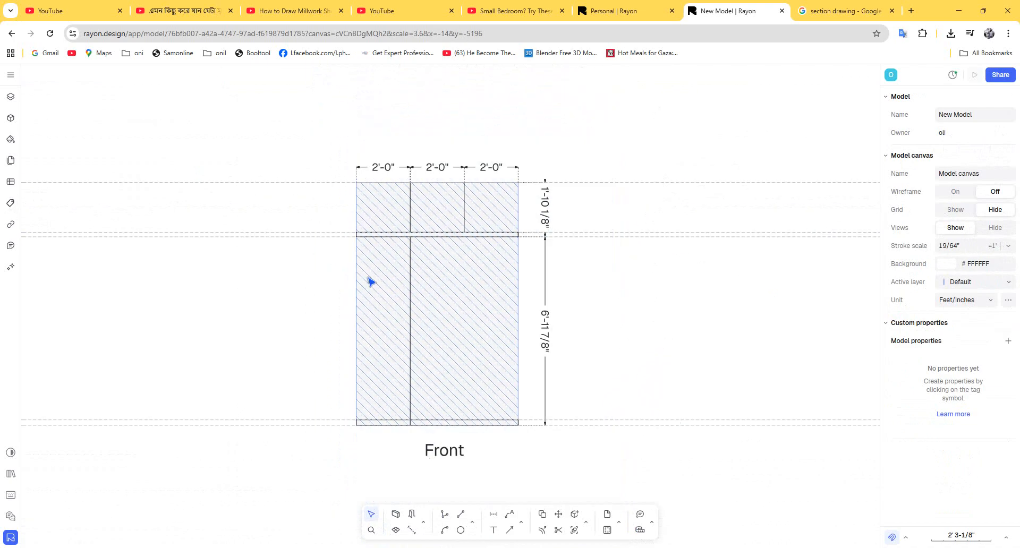
middle_click_drag(619, 171, 602, 276)
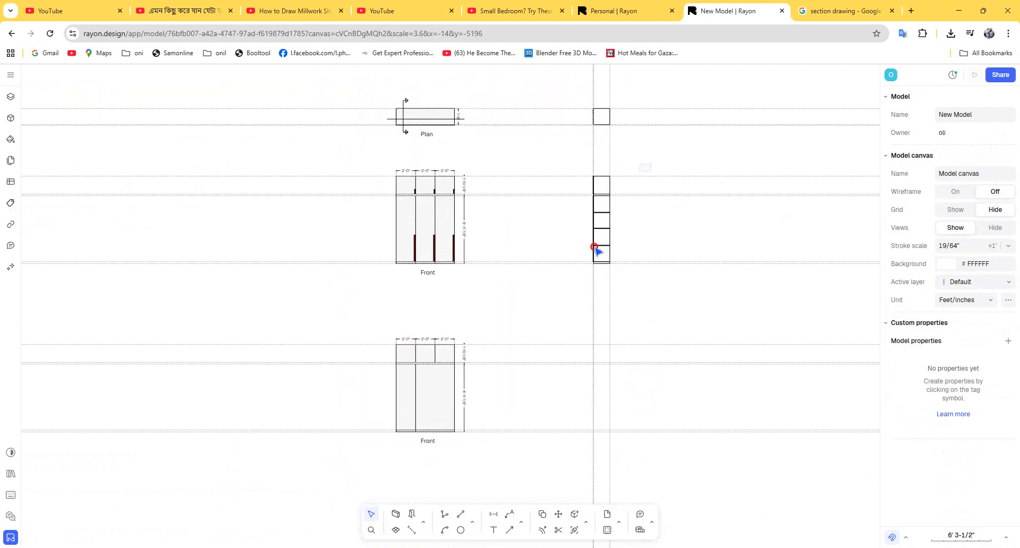
left_click_drag(595, 249, 656, 385)
left_click(673, 443)
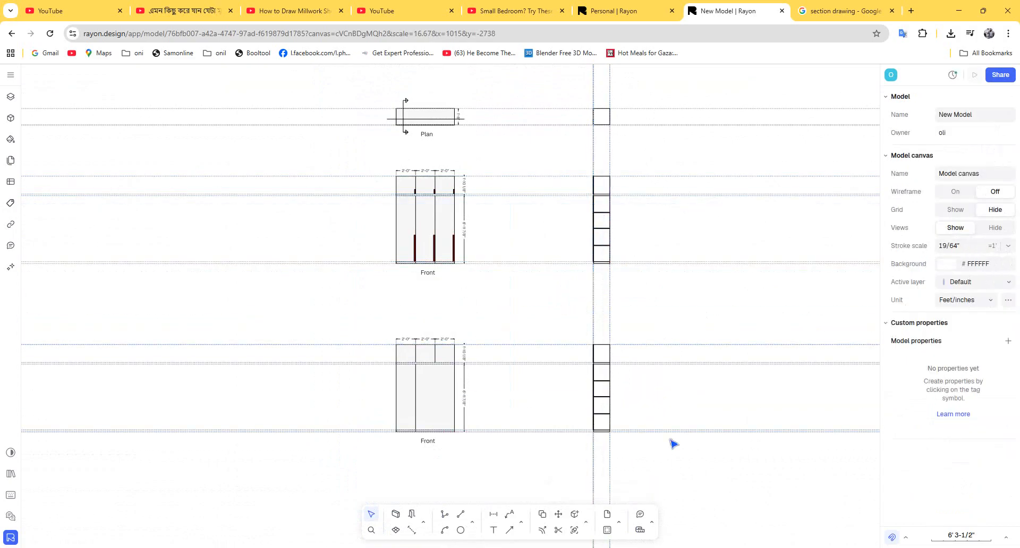
left_click_drag(660, 483, 565, 324)
left_click(680, 413)
Step: Add a horizontal guideline at the copied side section's middle shelf and lower it to Y -19' 3-1/8"
scroll(572, 413, "up", 3)
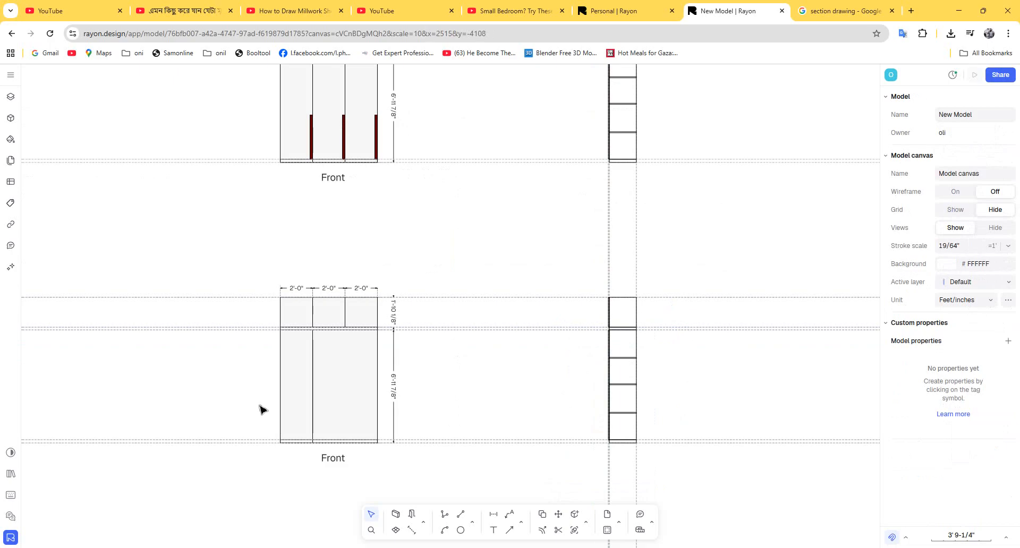
middle_click_drag(259, 406, 266, 386)
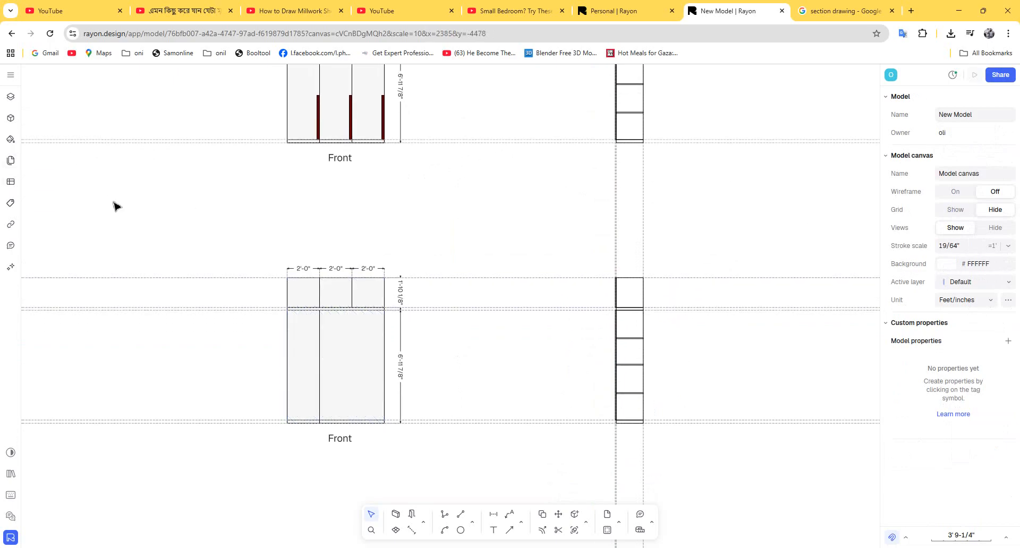
left_click(460, 514)
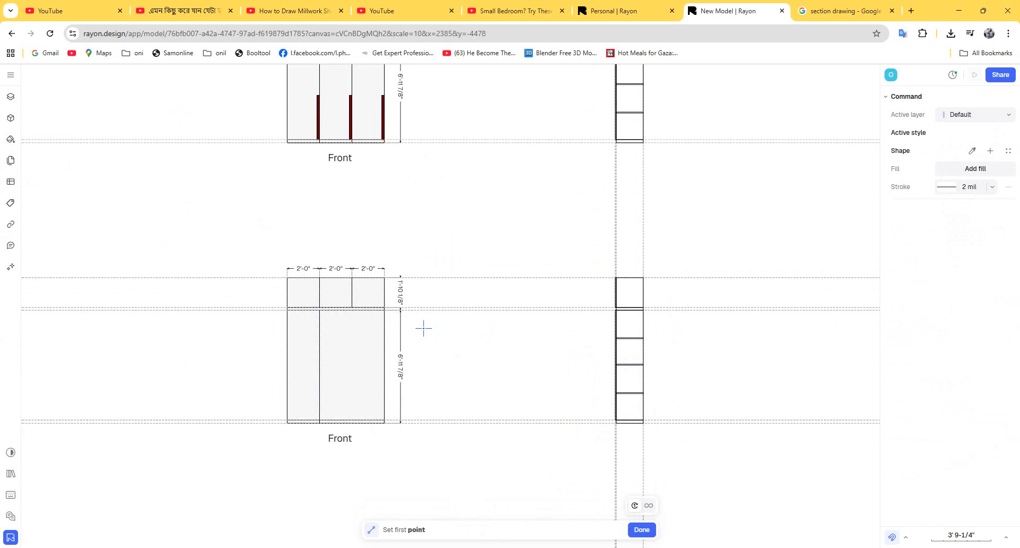
key("Escape")
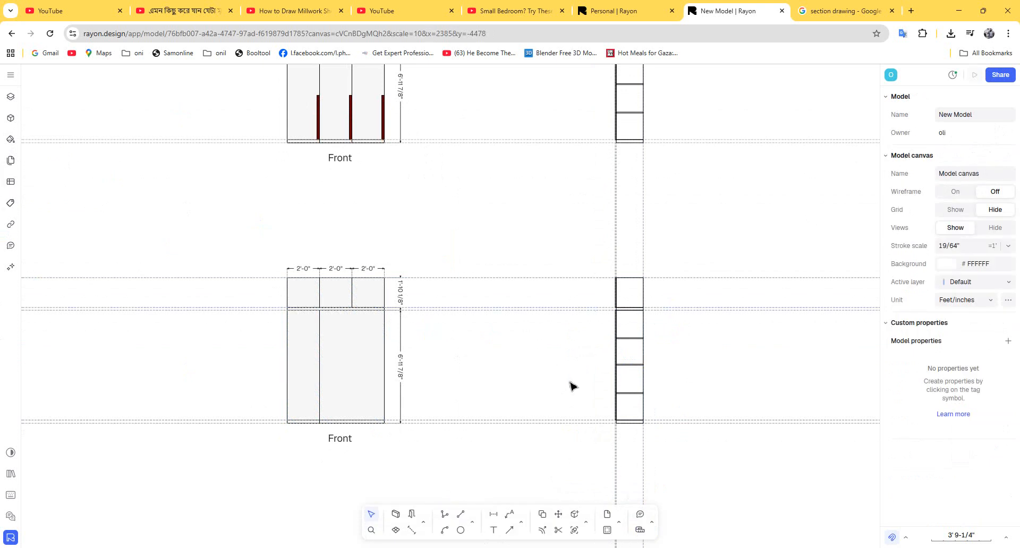
key("g")
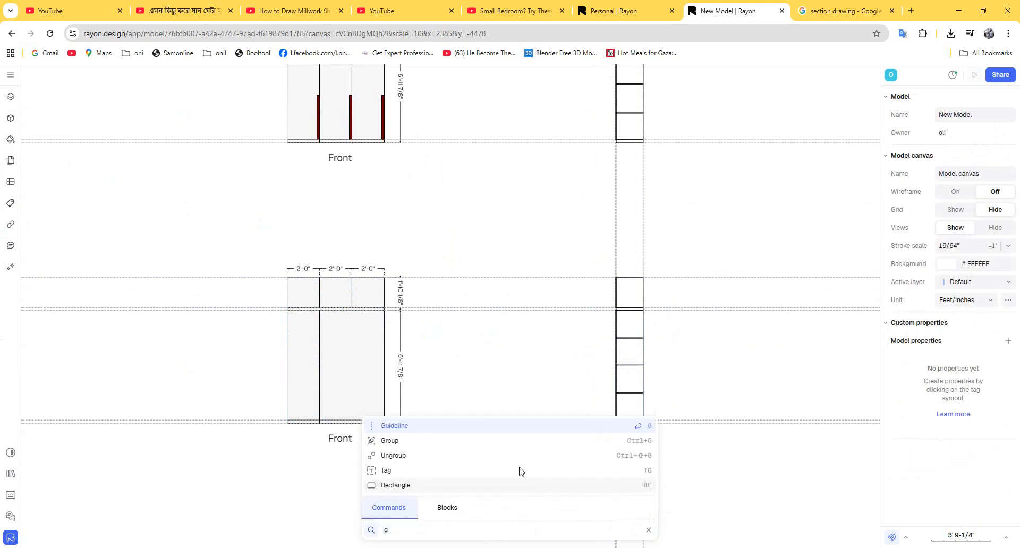
left_click(508, 427)
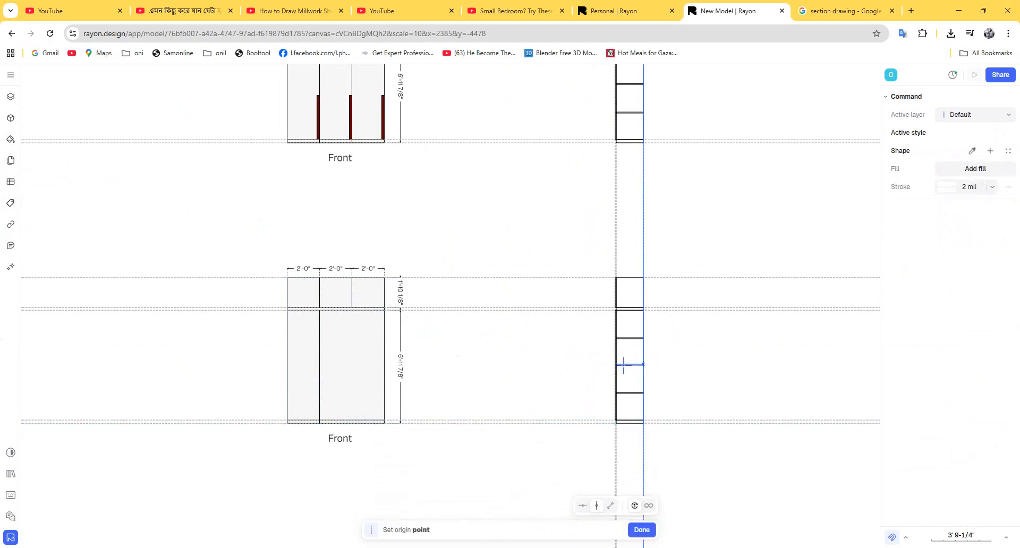
left_click(583, 505)
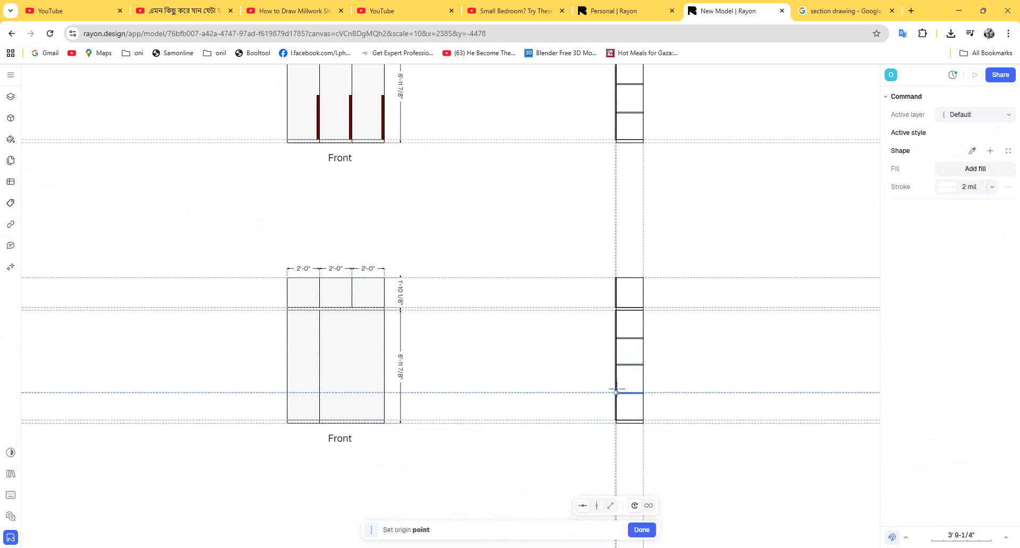
left_click(622, 364)
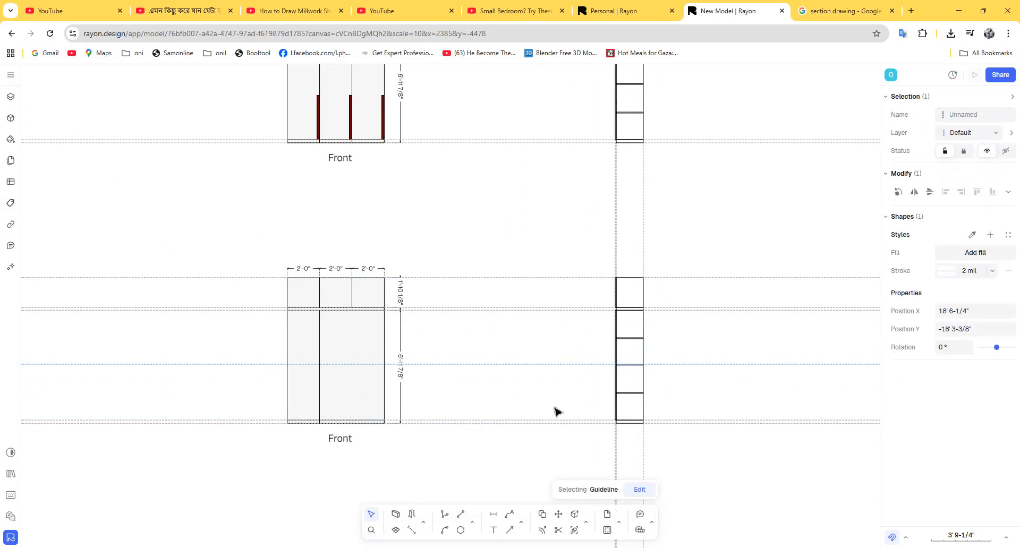
middle_click_drag(553, 398, 616, 407)
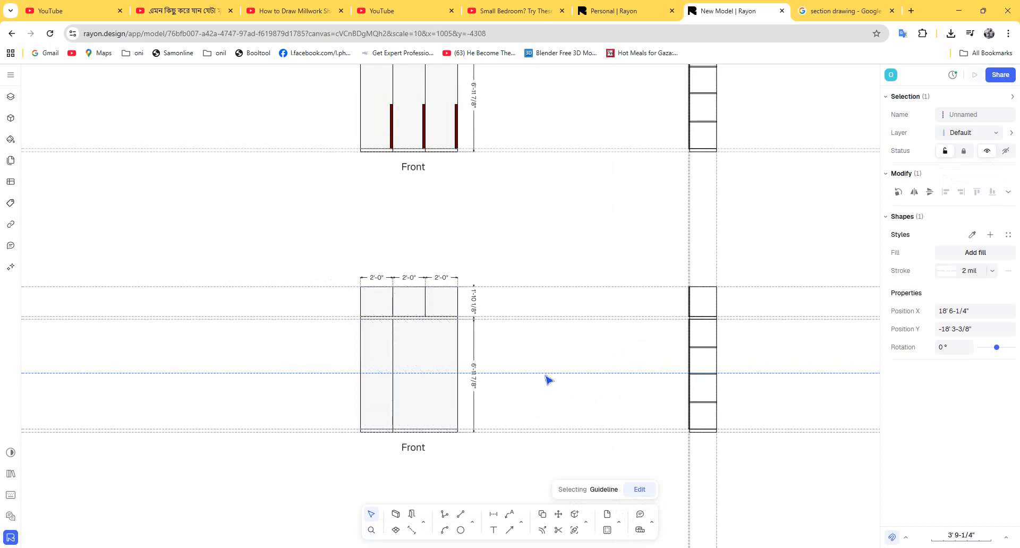
left_click_drag(544, 374, 542, 392)
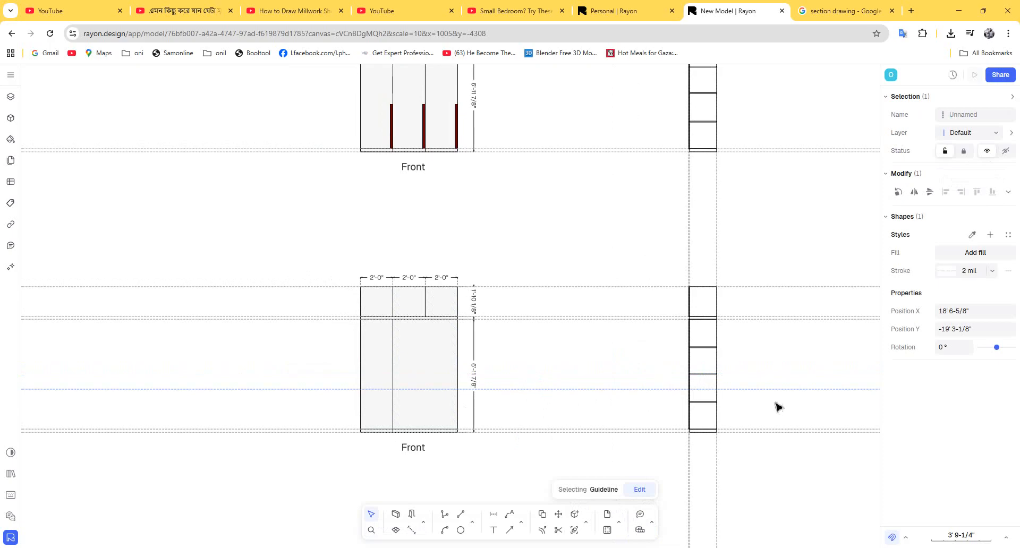
Step: Examine the plan with its section lines, the original front elevation, and the copied elevation and side section
scroll(480, 387, "up", 3)
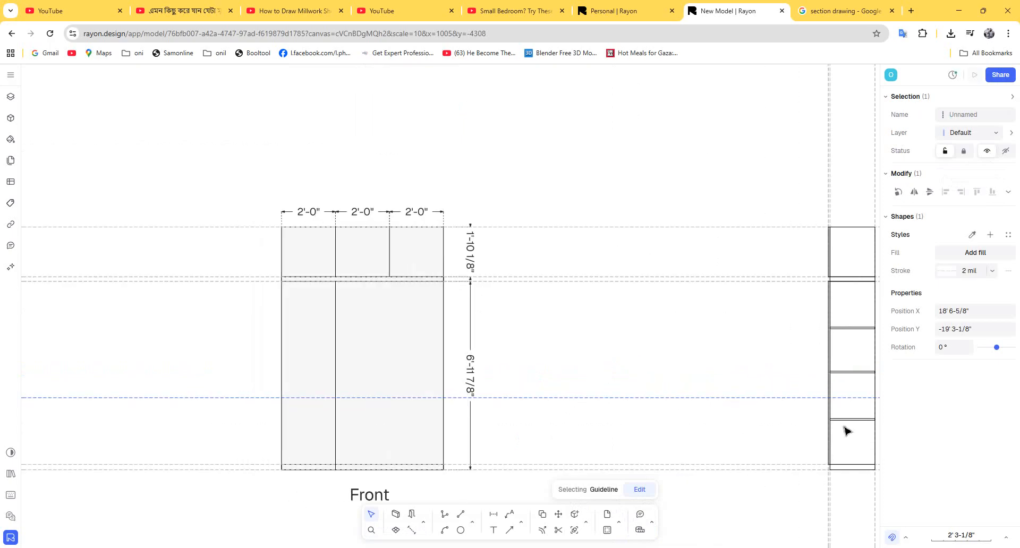
scroll(711, 257, "down", 3)
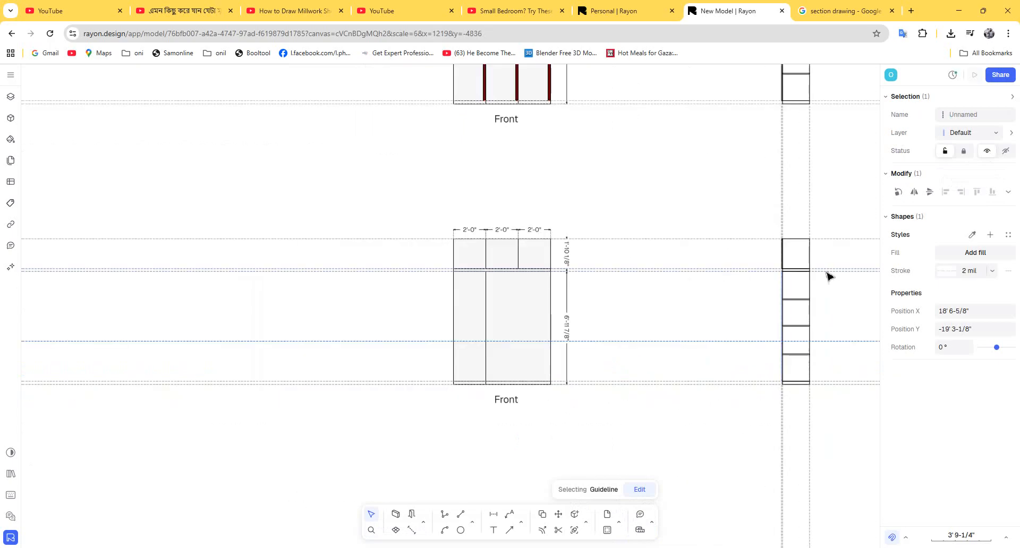
middle_click_drag(521, 196, 612, 367)
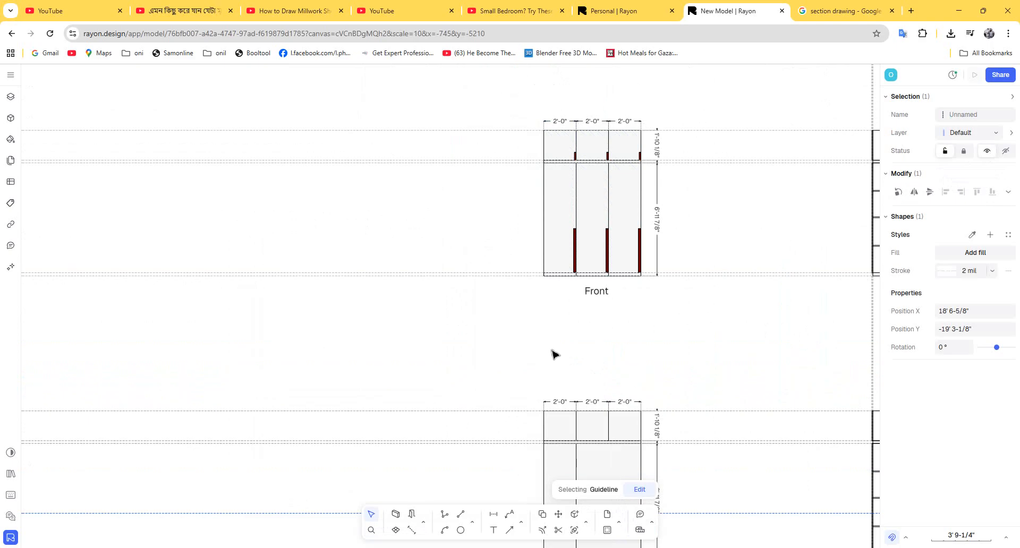
scroll(503, 258, "down", 3)
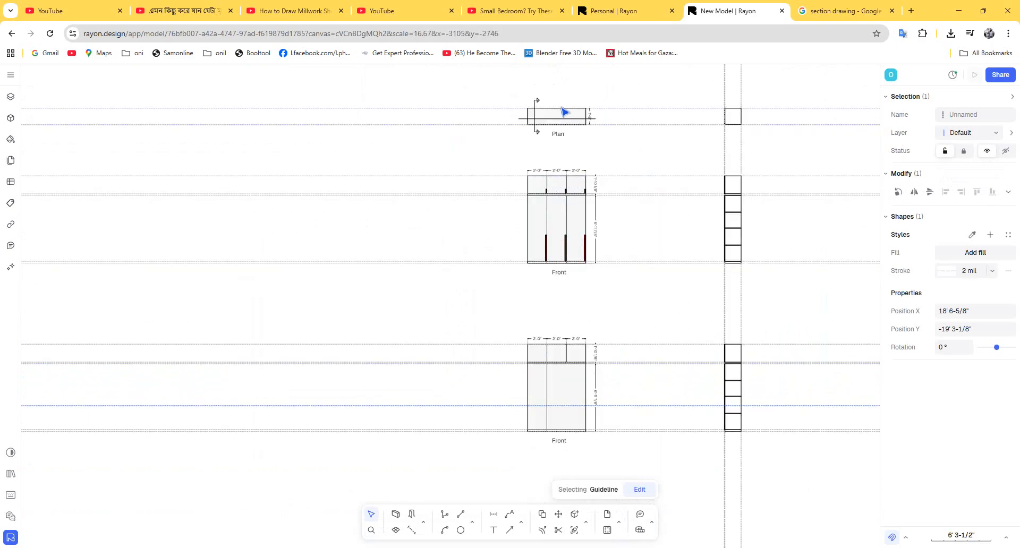
scroll(564, 112, "up", 3)
middle_click_drag(555, 204, 502, 171)
middle_click_drag(659, 362, 618, 248)
middle_click_drag(531, 413, 595, 392)
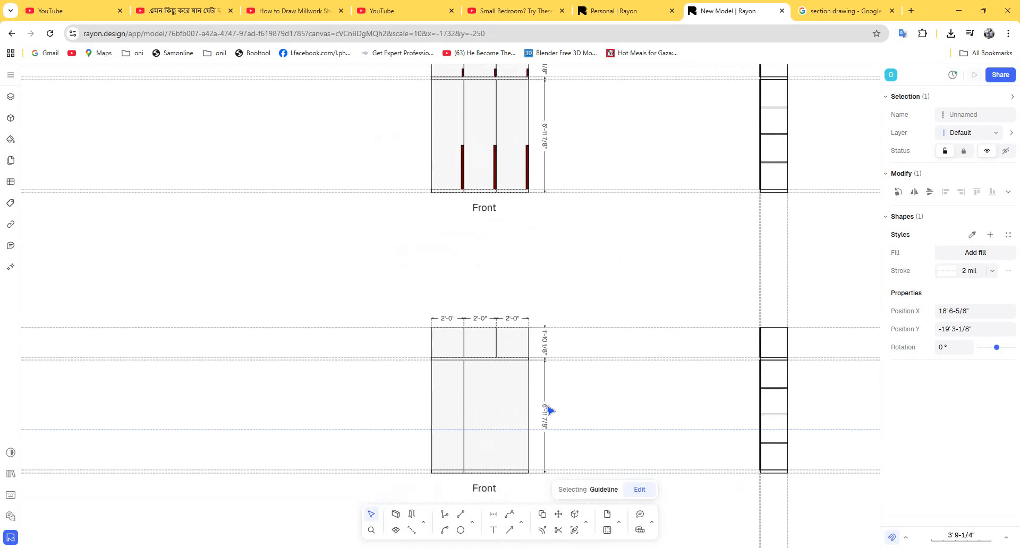
left_click(514, 349)
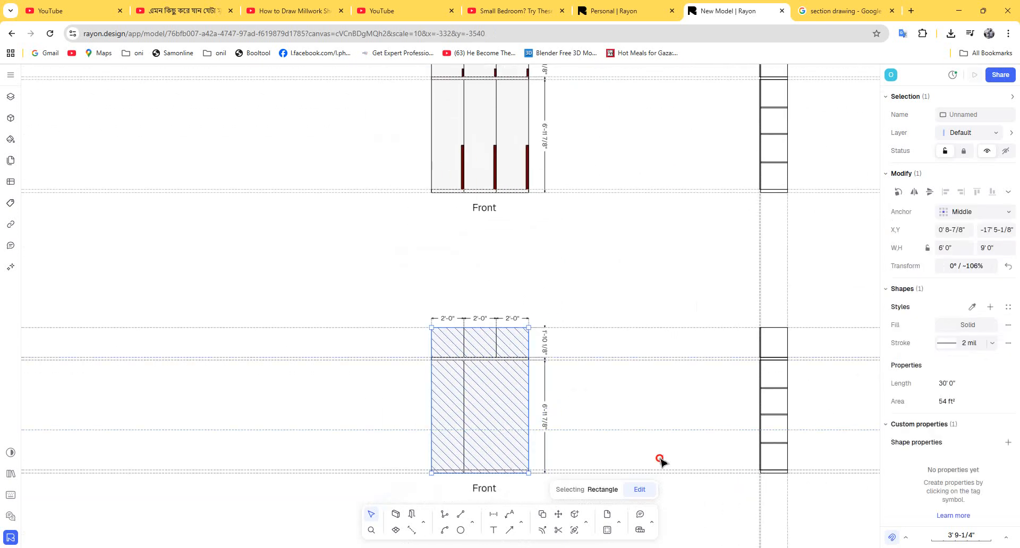
left_click(660, 459)
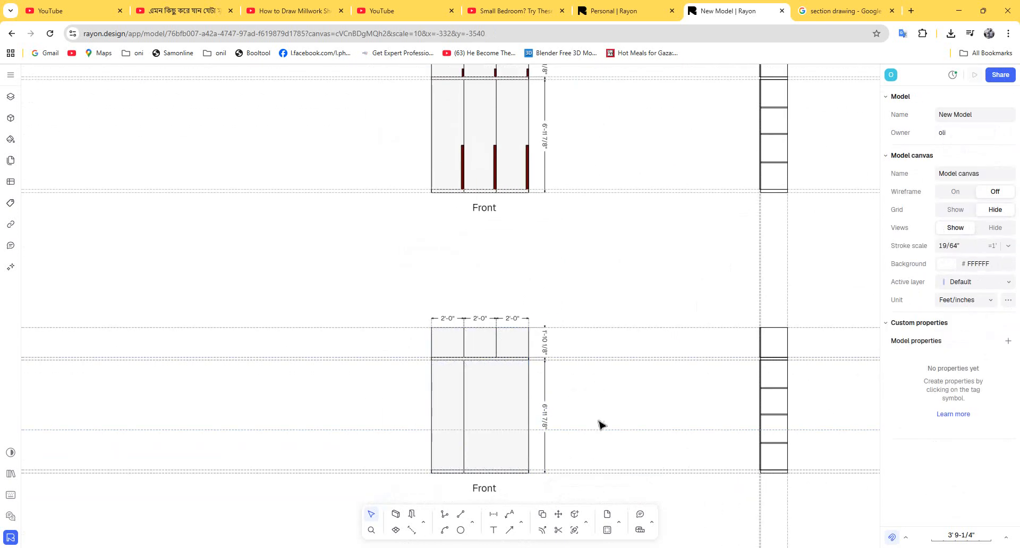
left_click(472, 522)
left_click(699, 392)
scroll(487, 449, "up", 4)
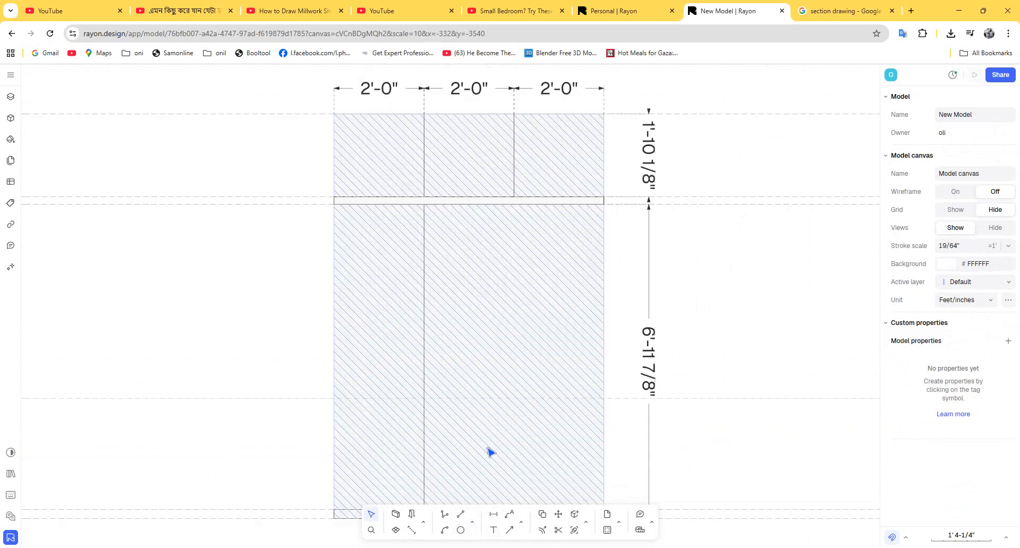
scroll(515, 393, "down", 2)
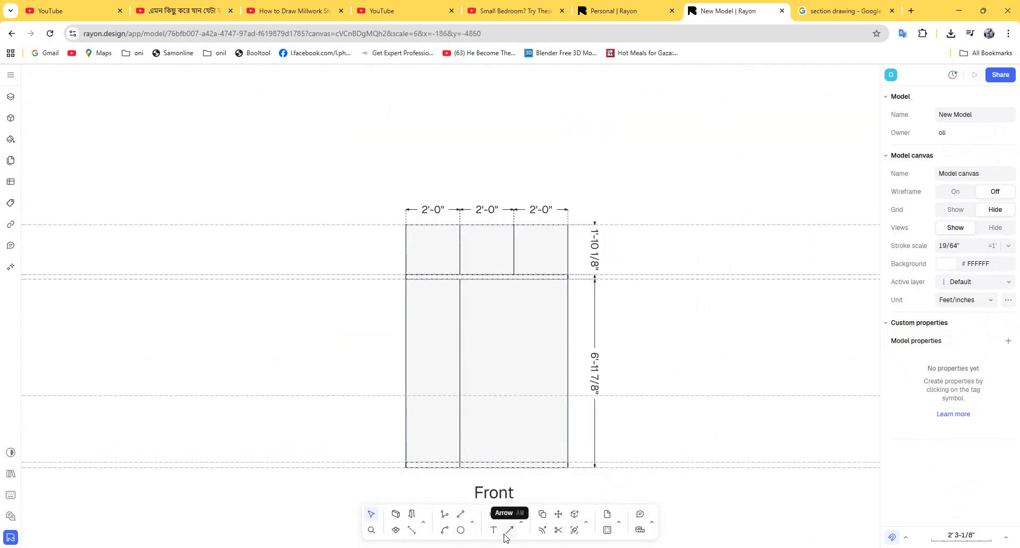
left_click(467, 527)
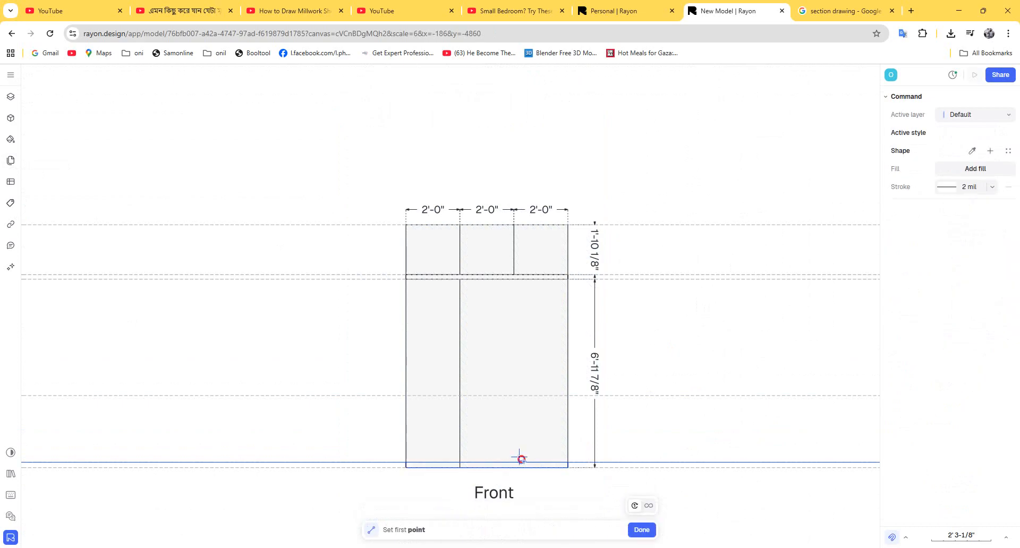
left_click(521, 460)
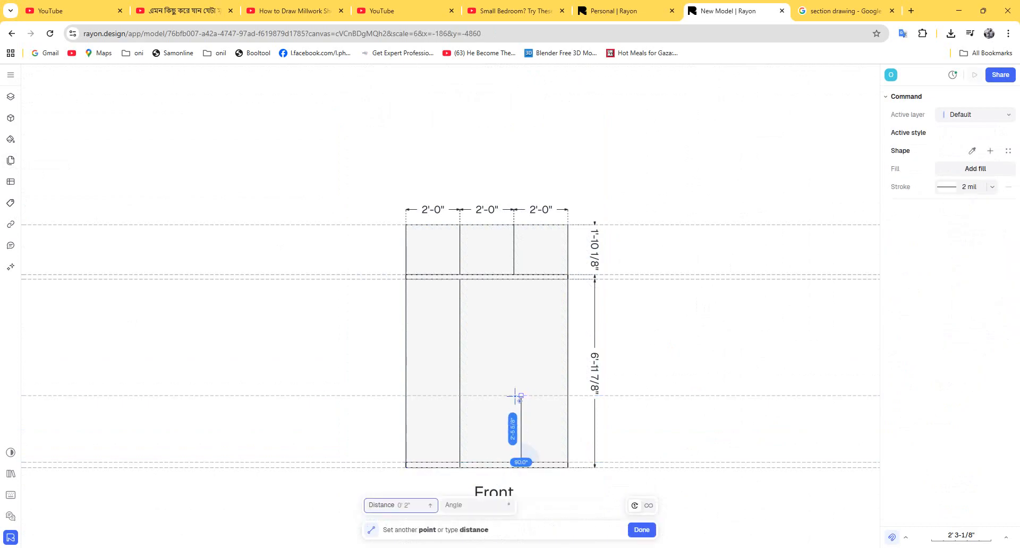
key("Escape")
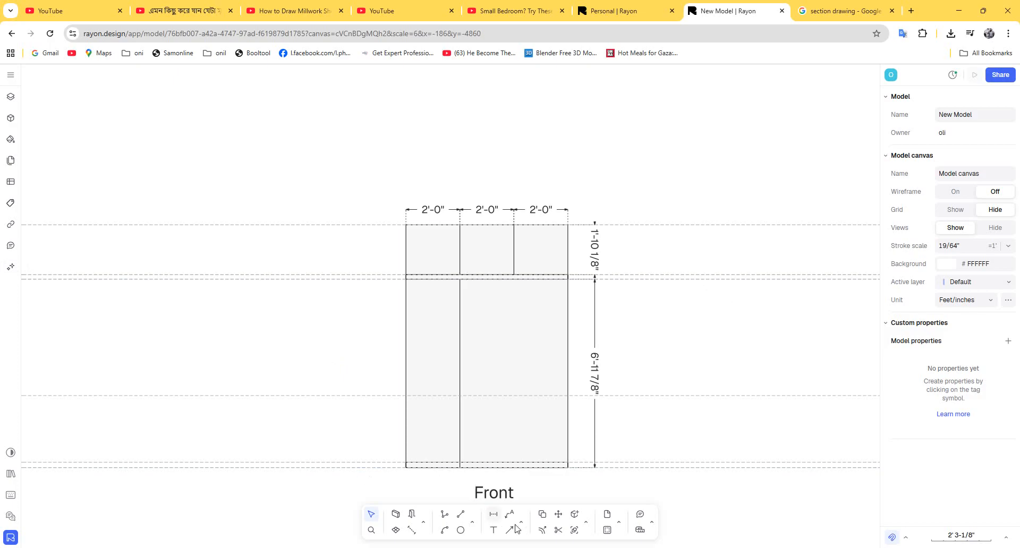
Step: Narrow the vertical panel rectangle between the two lower compartments and set its width to .75 in
left_click(473, 524)
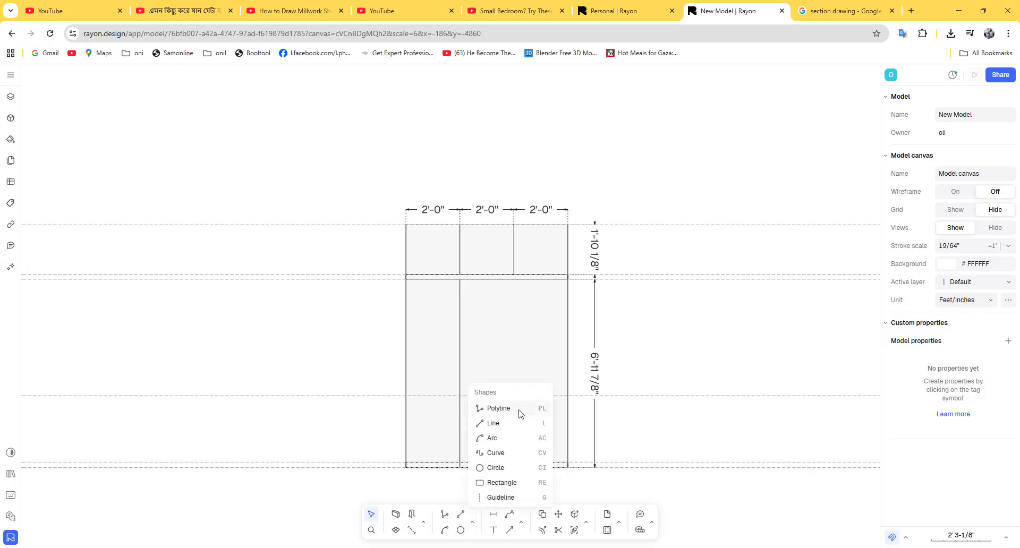
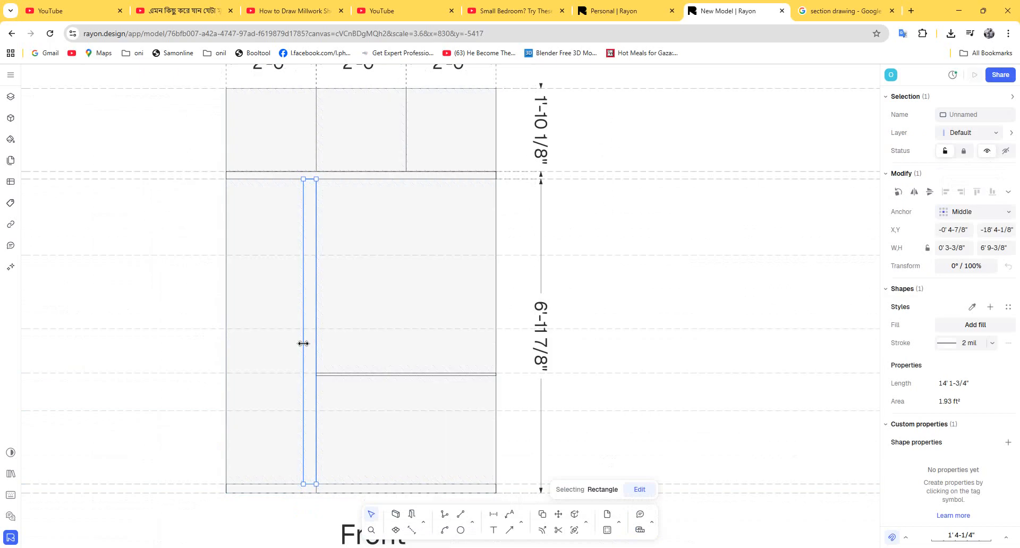
left_click_drag(305, 343, 309, 341)
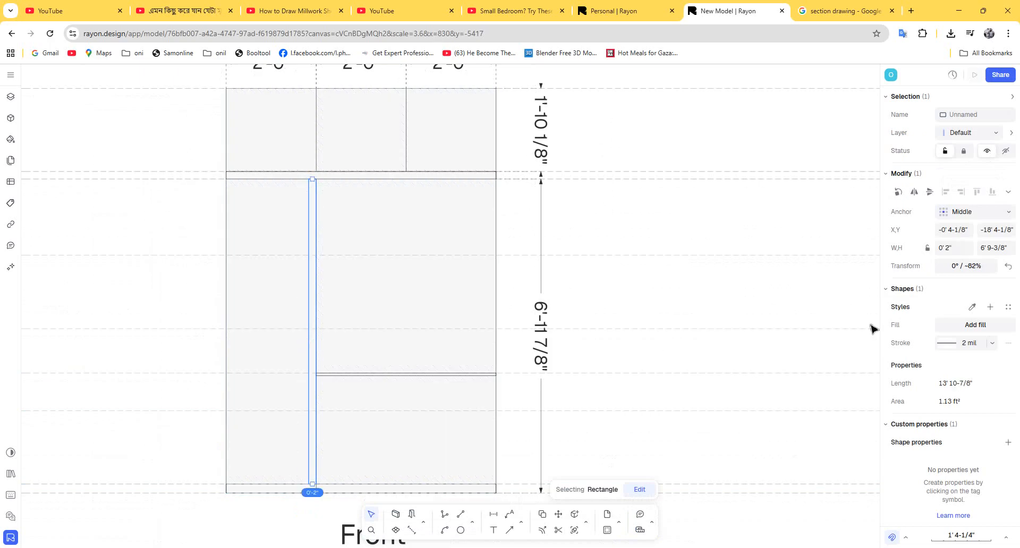
left_click(957, 244)
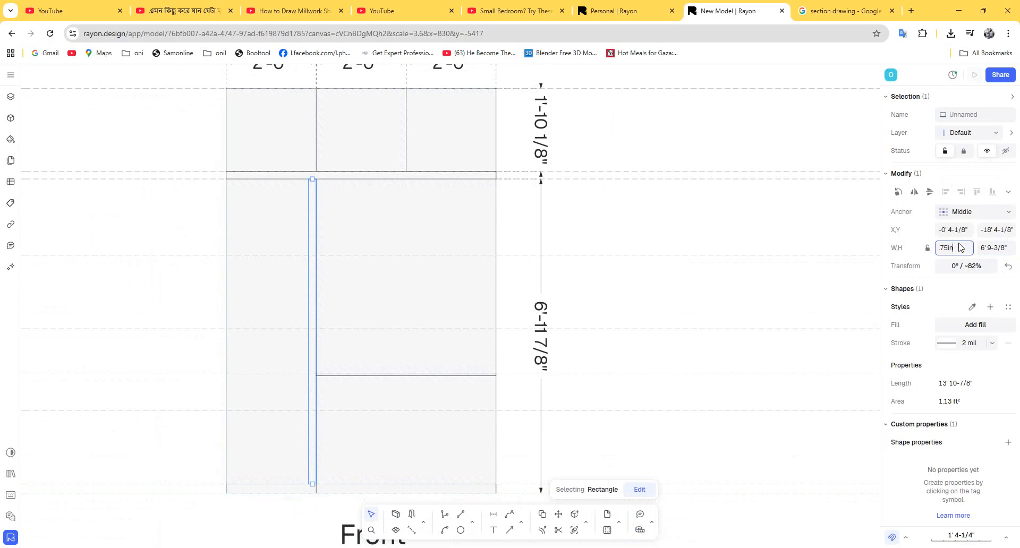
key("Return")
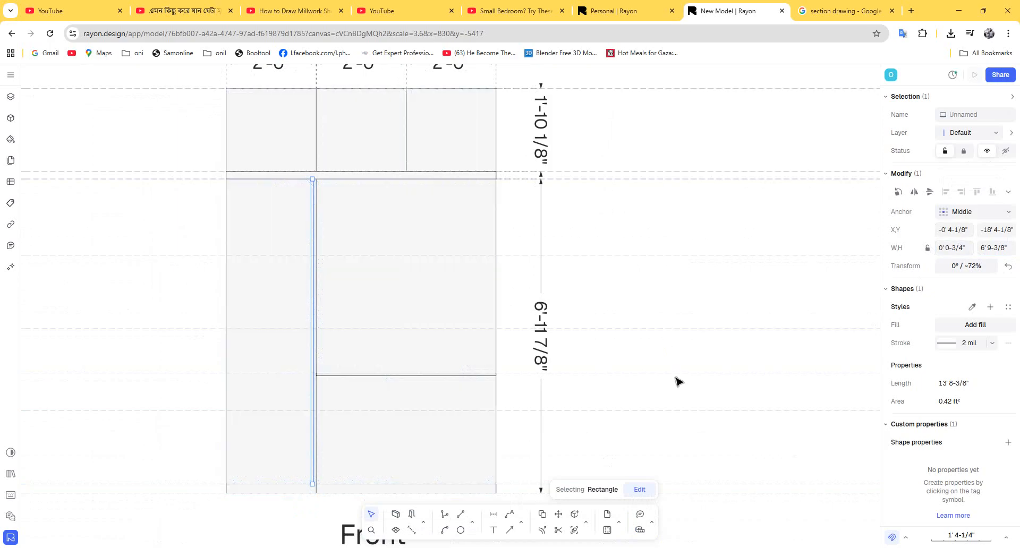
left_click(677, 381)
Step: Move the thin vertical panel flush against the full-height divider line, where the horizontal shelf begins
left_click(314, 467)
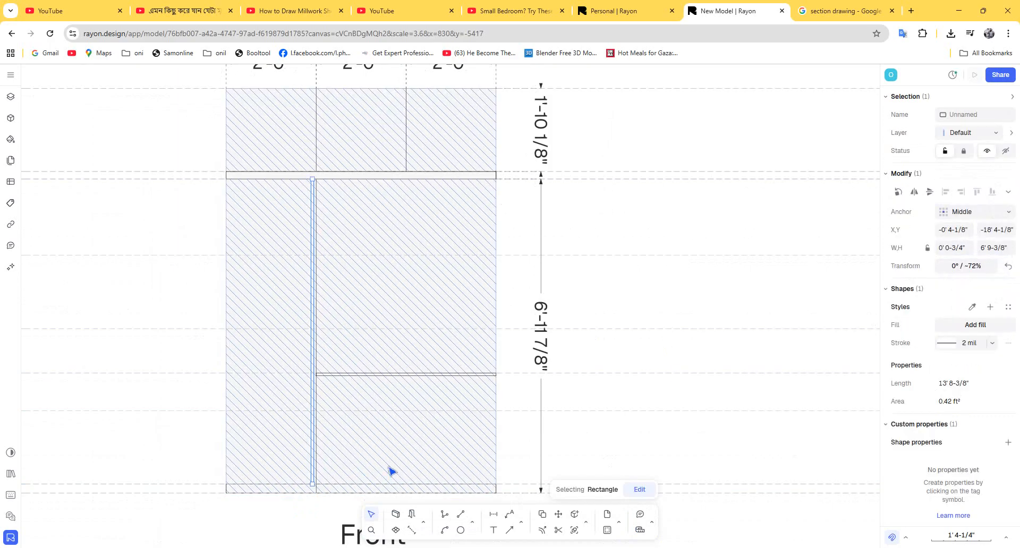
left_click(660, 363)
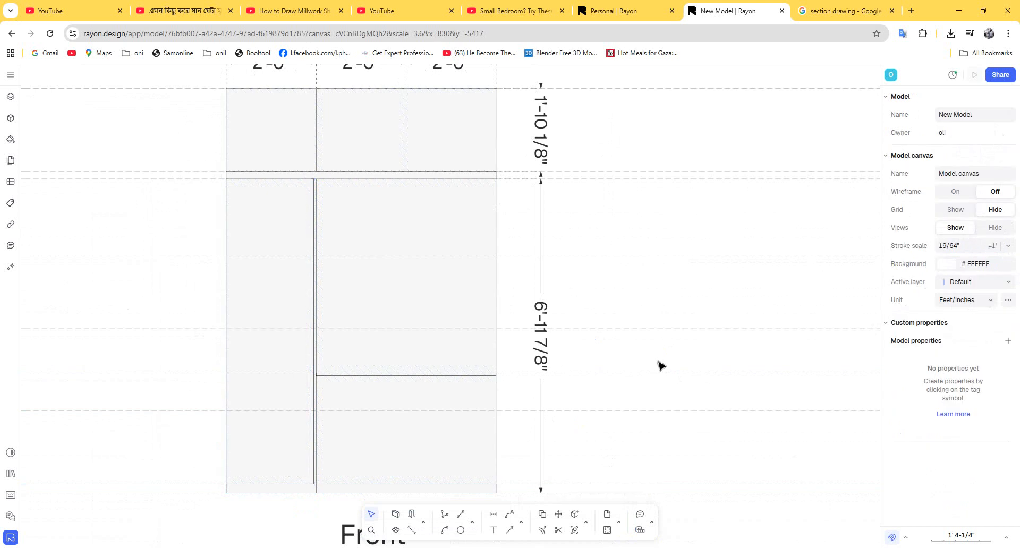
left_click(315, 376)
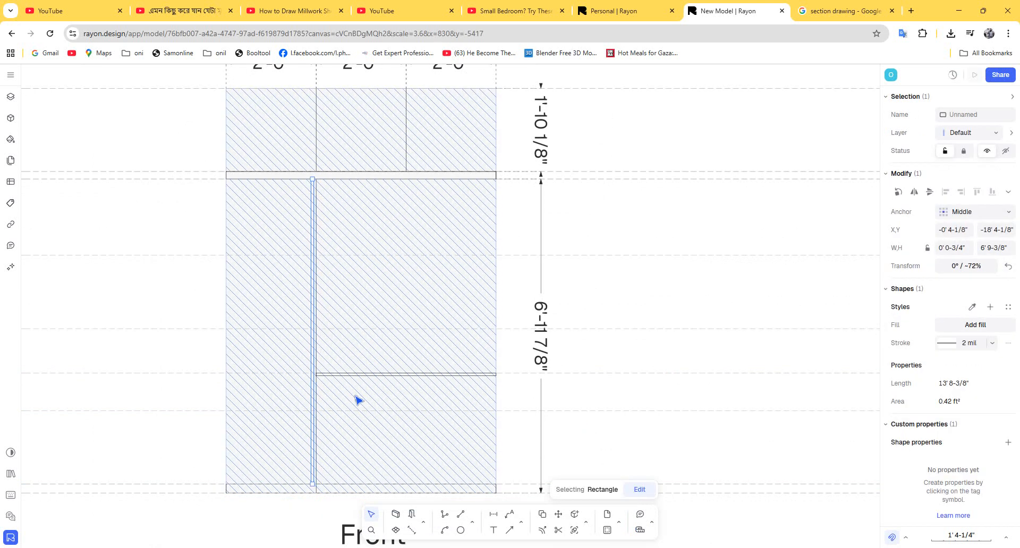
scroll(202, 388, "up", 5)
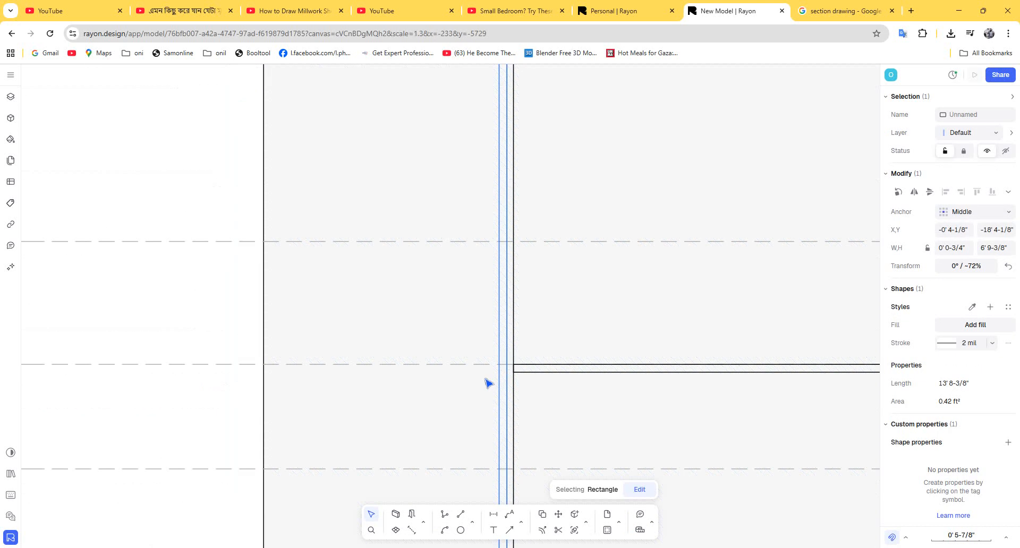
scroll(507, 389, "up", 3)
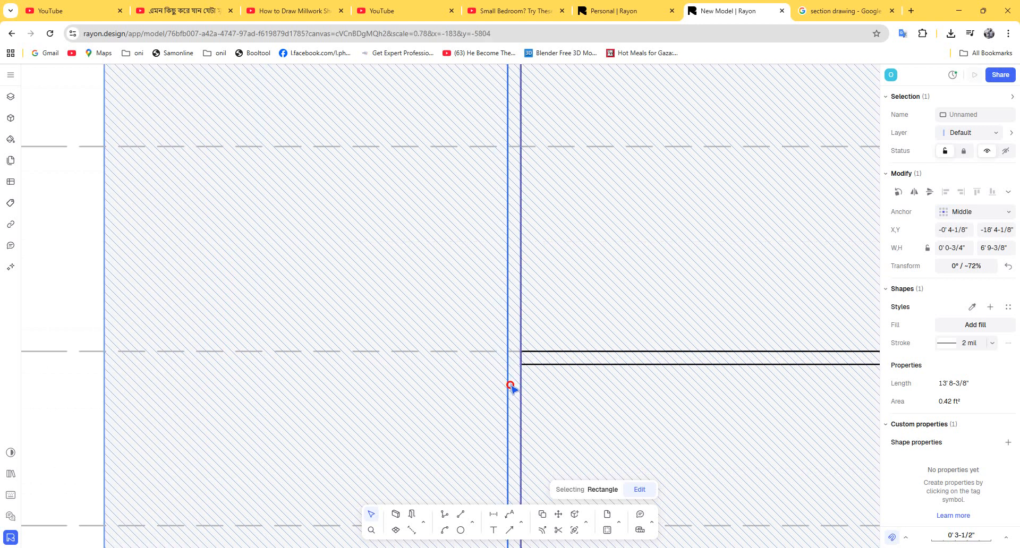
left_click(392, 352)
scroll(392, 353, "down", 10)
left_click(646, 351)
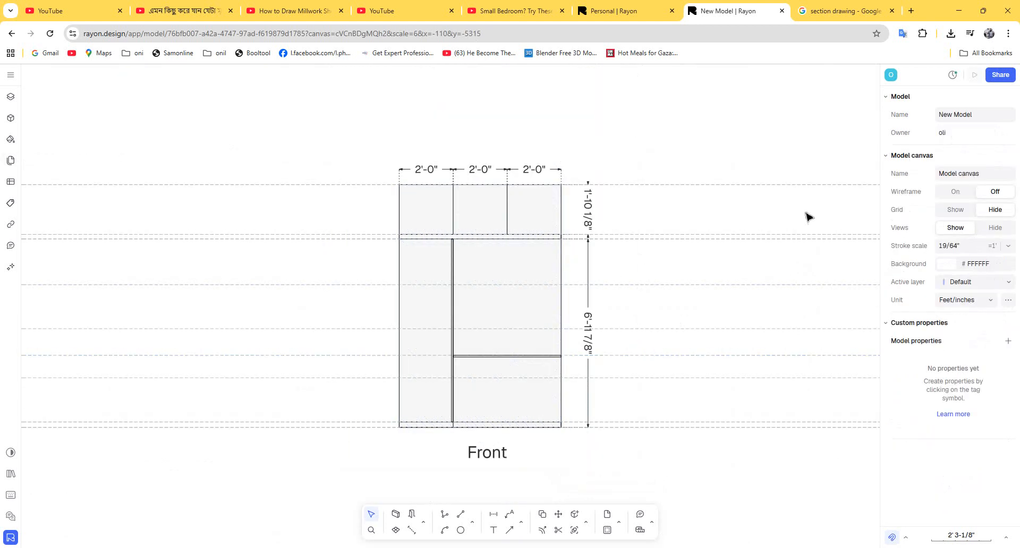
Step: Draw a horizontal rectangle 4'-0" wide and about 1-3/8" high across the upper part of the wide lower compartment
left_click(476, 523)
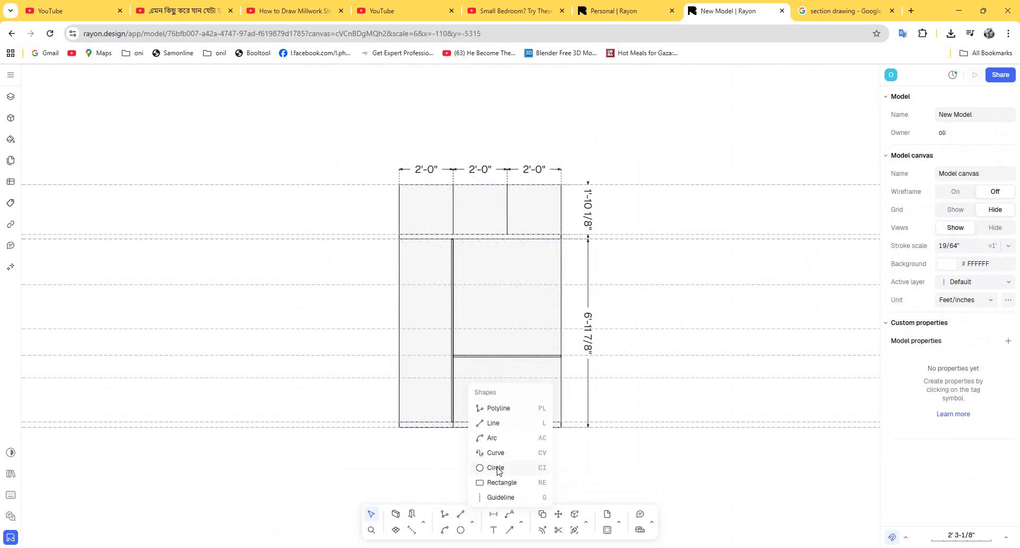
left_click(509, 490)
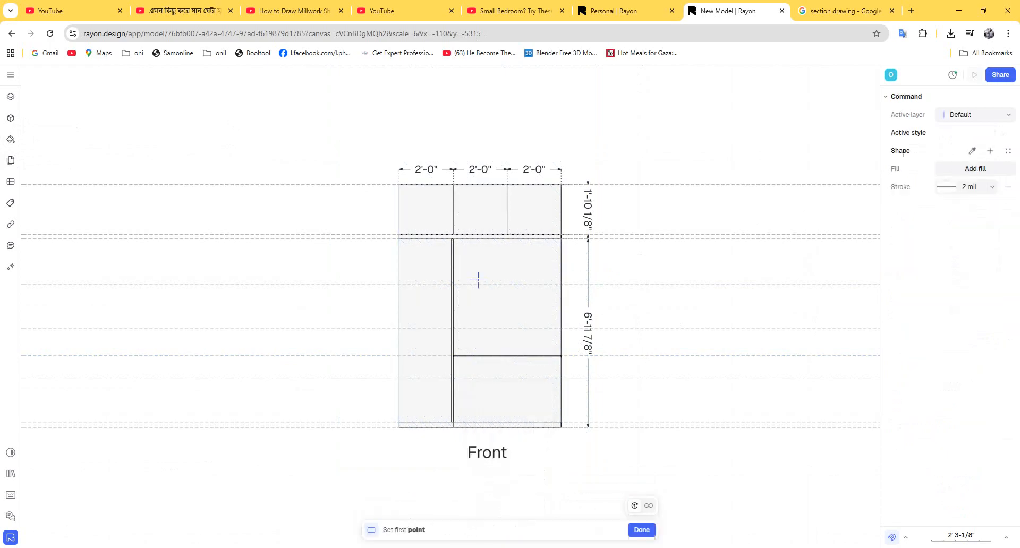
left_click(455, 263)
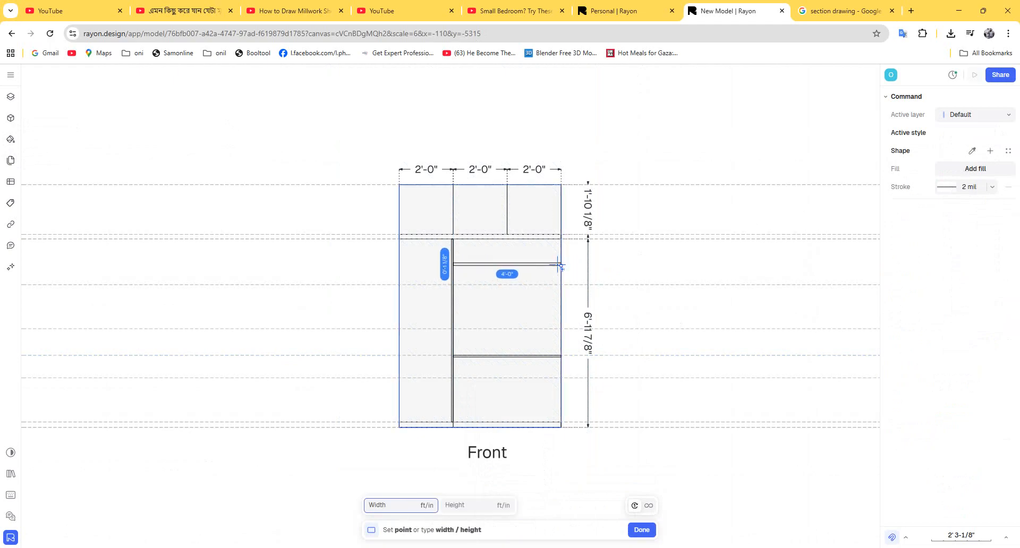
left_click(560, 265)
scroll(529, 265, "up", 2)
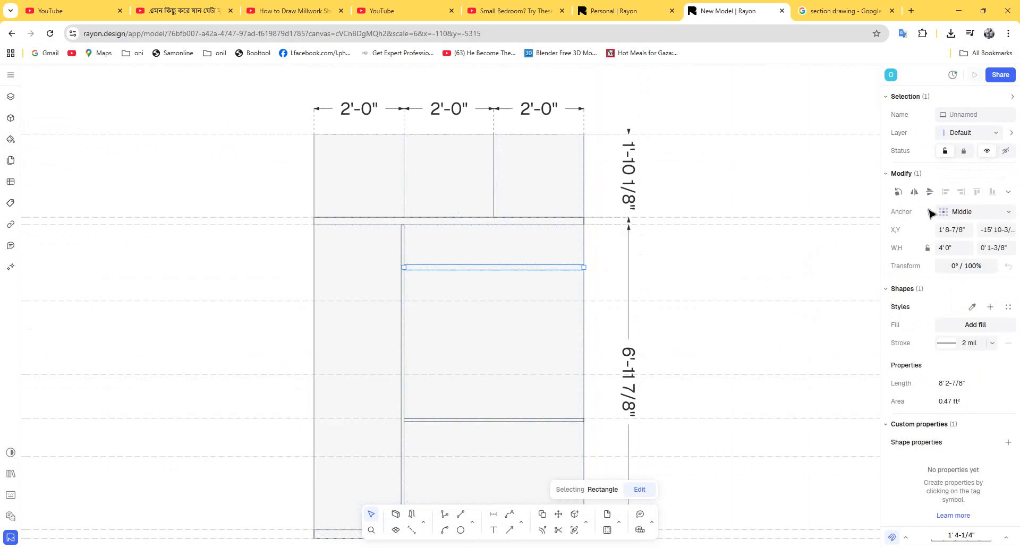
Step: Fill the new horizontal rectangle with solid dark gray, hex 6C6C6C
left_click(945, 324)
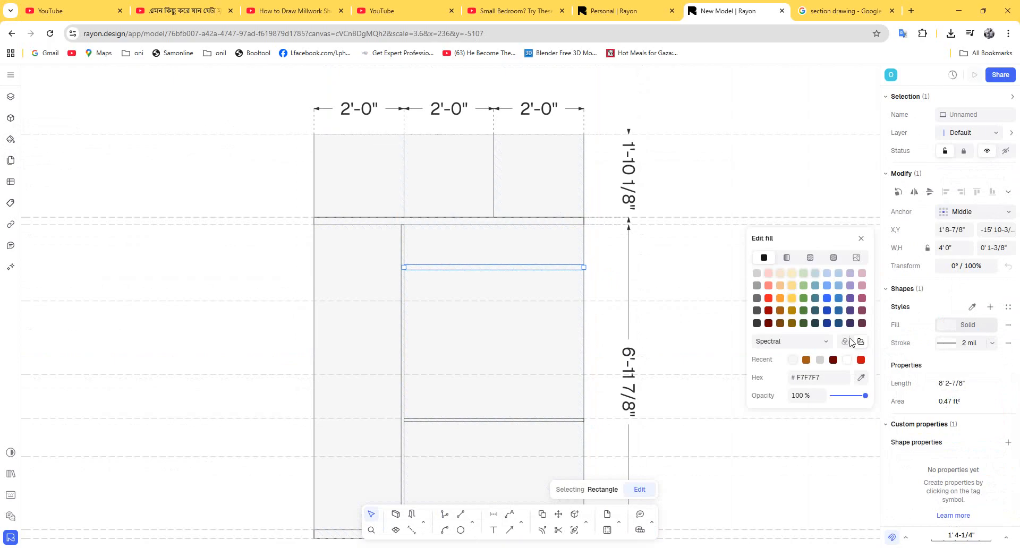
left_click(756, 298)
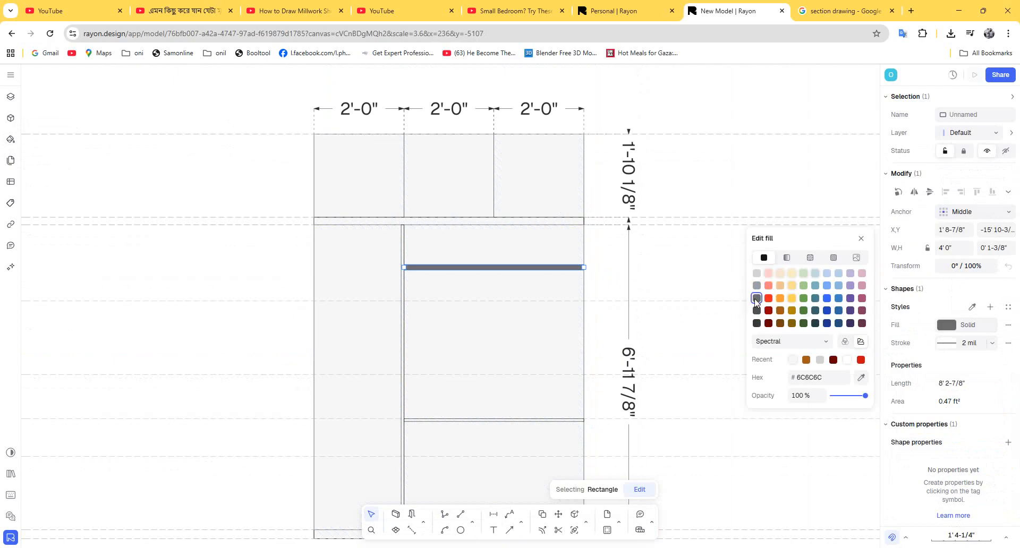
left_click(638, 312)
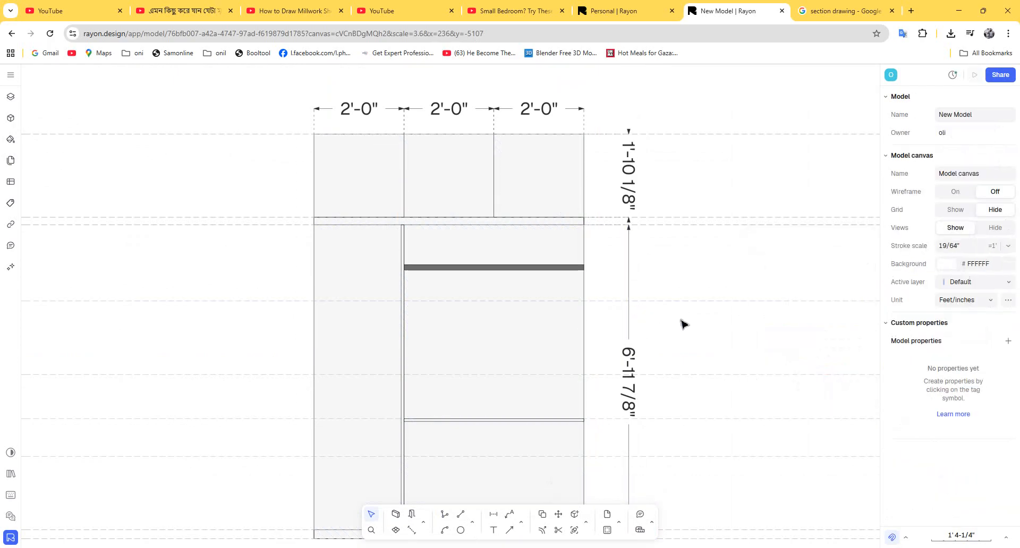
left_click(536, 420)
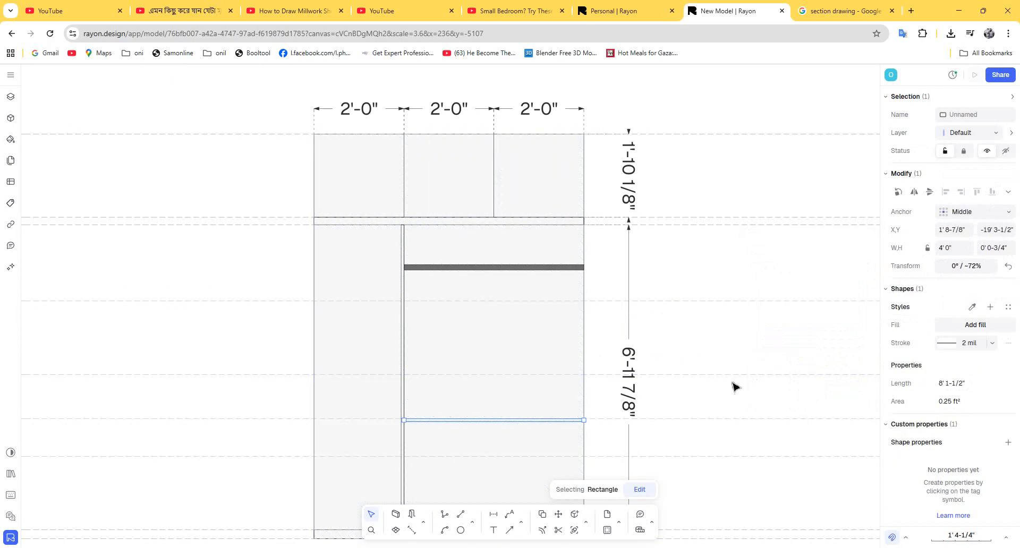
left_click(736, 326)
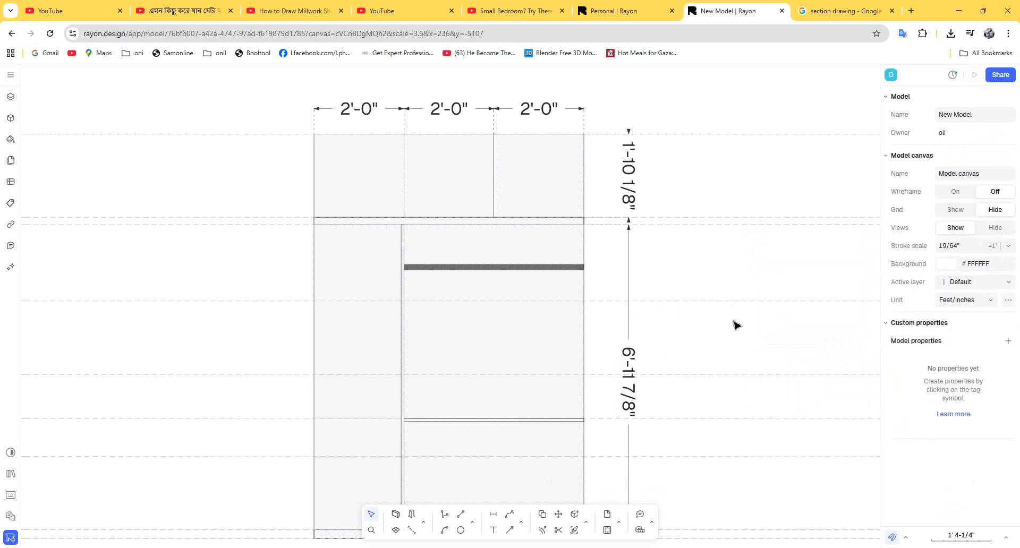
Step: Copy the side section's upper shelf into the narrow left compartment and stretch it to 1'-11 1/4" so it meets the vertical panel
scroll(544, 318, "down", 5)
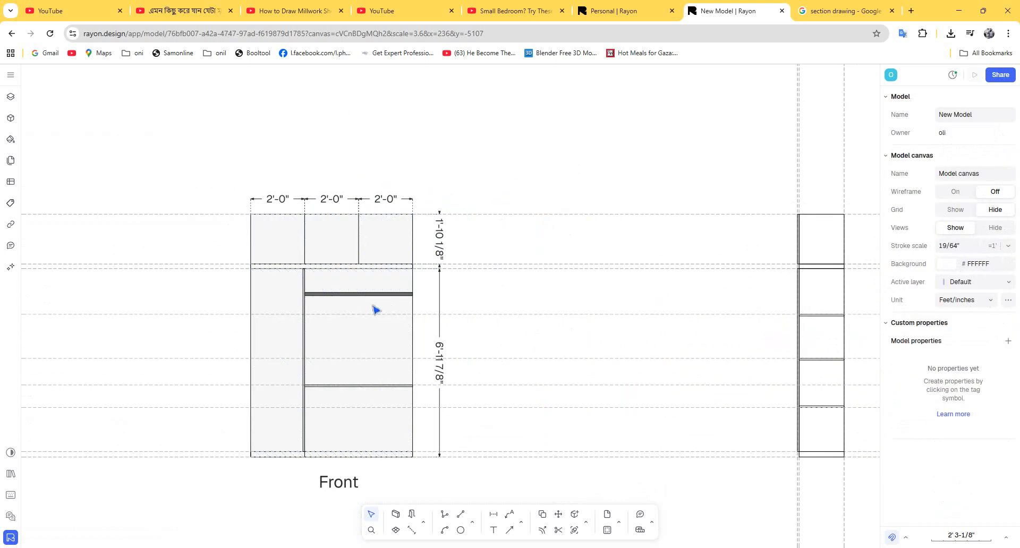
left_click(831, 319)
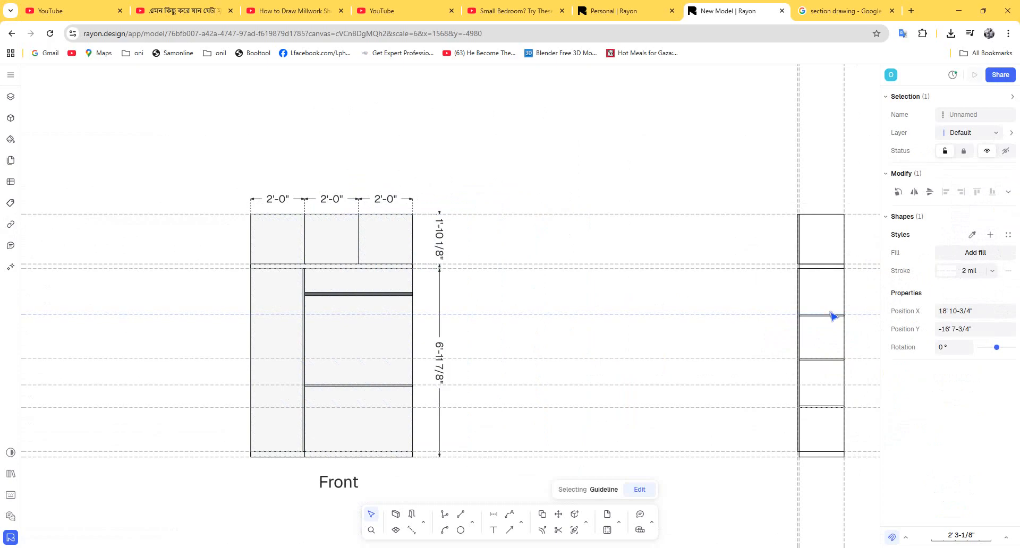
left_click_drag(830, 313, 269, 317)
scroll(279, 321, "up", 10)
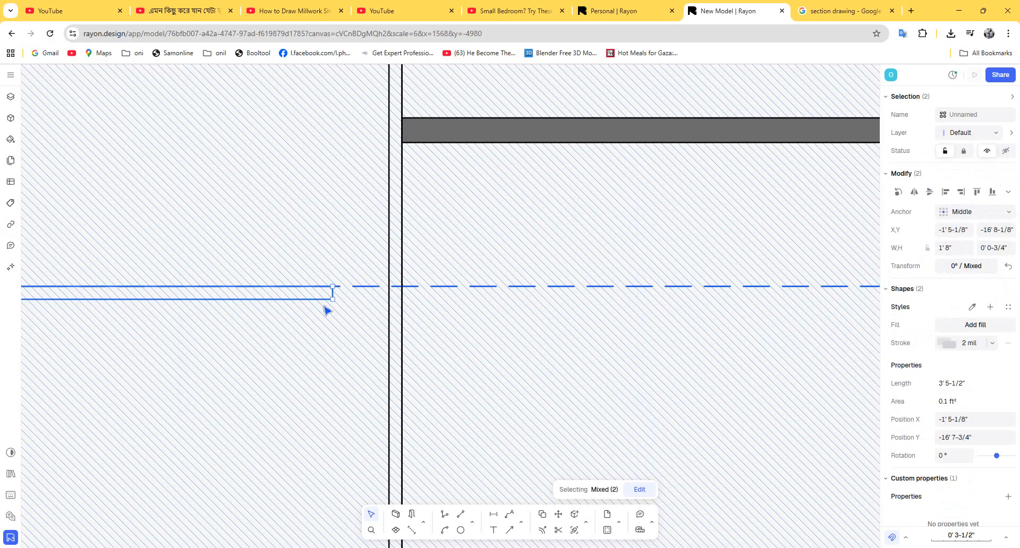
left_click_drag(333, 293, 387, 292)
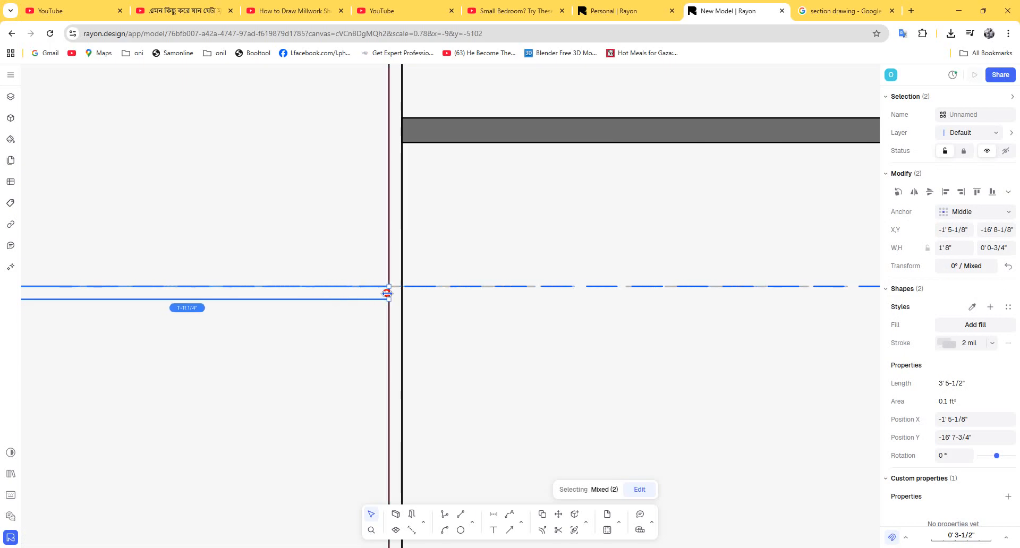
Step: Shift the copied elevation's filled background rectangle down to Y -17' 9-3/8"
left_click(346, 321)
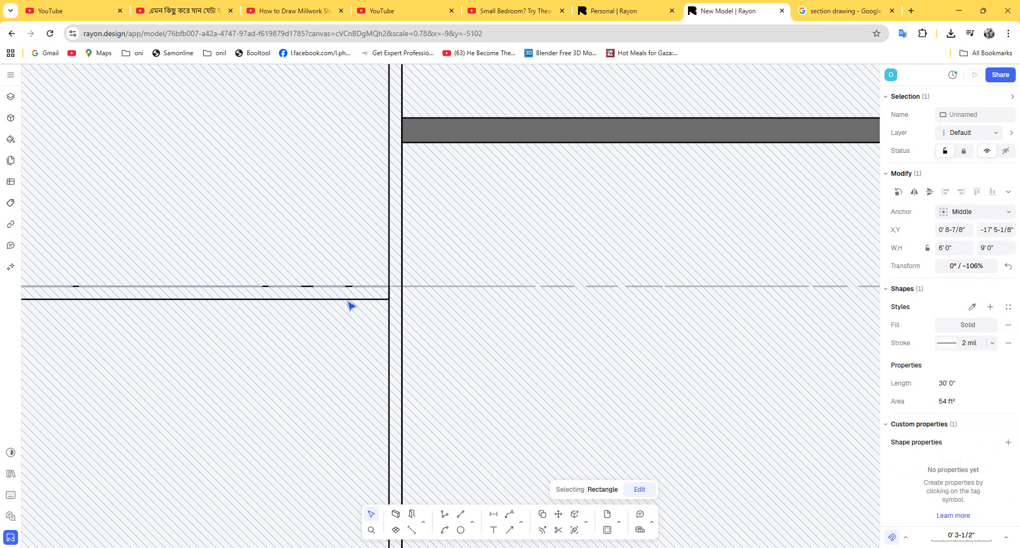
left_click(348, 303)
left_click_drag(346, 368, 345, 370, "alt")
scroll(420, 298, "down", 10)
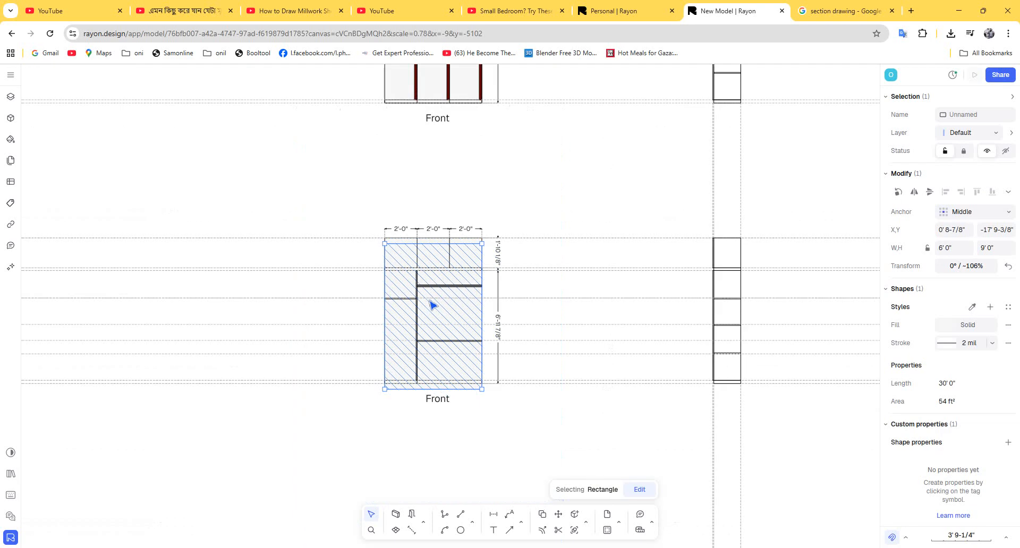
scroll(403, 299, "up", 4)
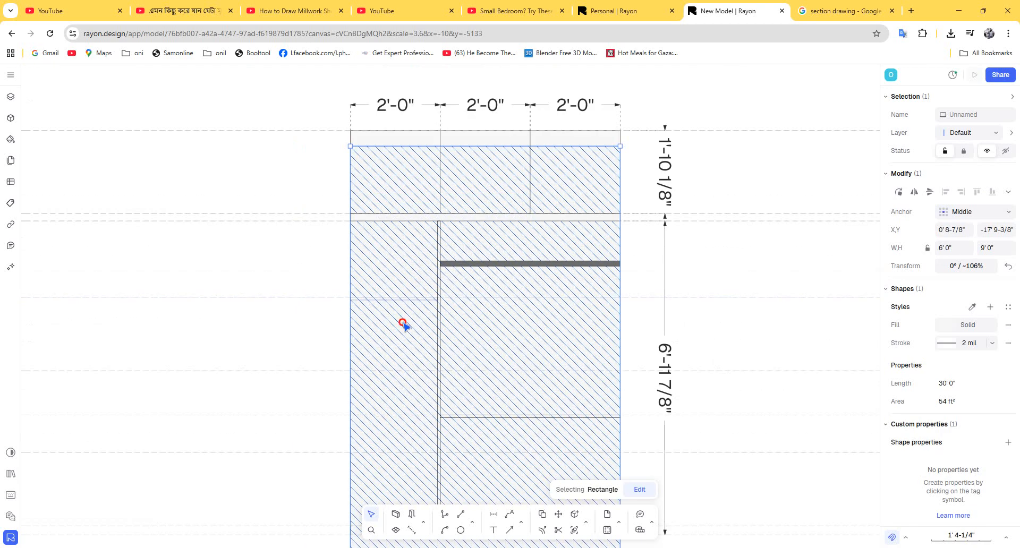
Step: Duplicate the narrow compartment's shelf downward twice, aligning the copies with the side section's second and third shelf guidelines
left_click(383, 297)
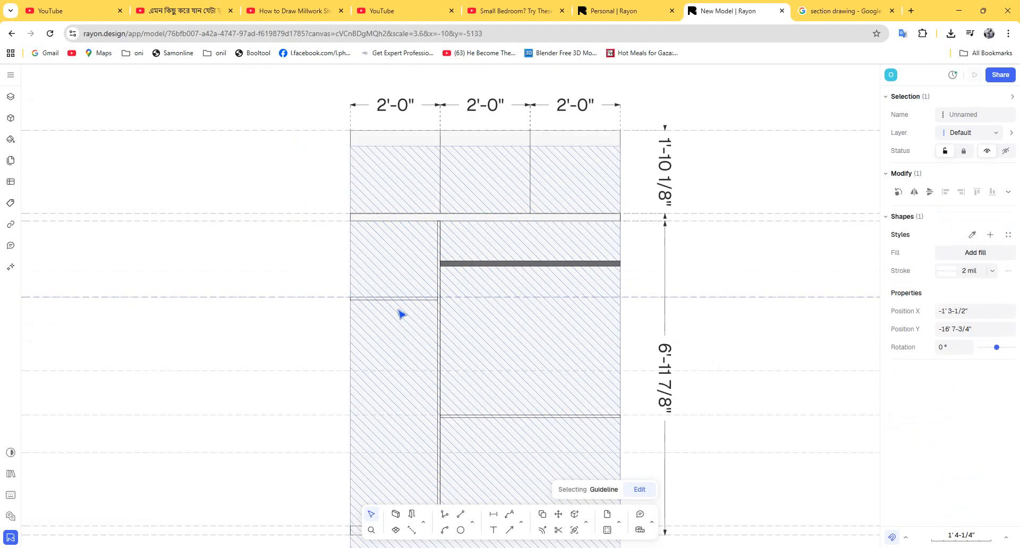
left_click(401, 300)
left_click_drag(401, 302, 400, 378)
scroll(445, 346, "down", 3)
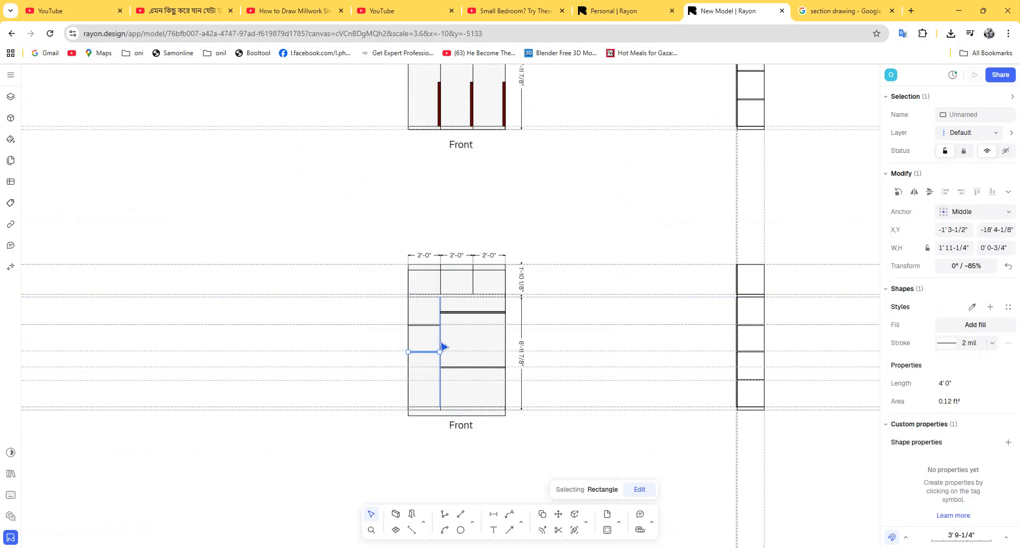
scroll(404, 357, "up", 2)
scroll(408, 361, "down", 2)
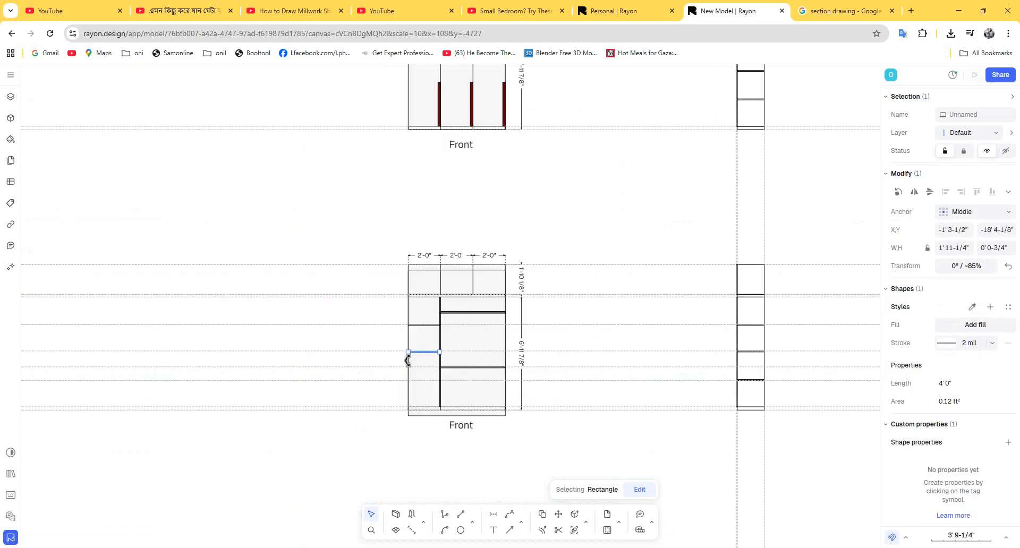
left_click_drag(423, 353, 429, 389)
left_click(614, 381)
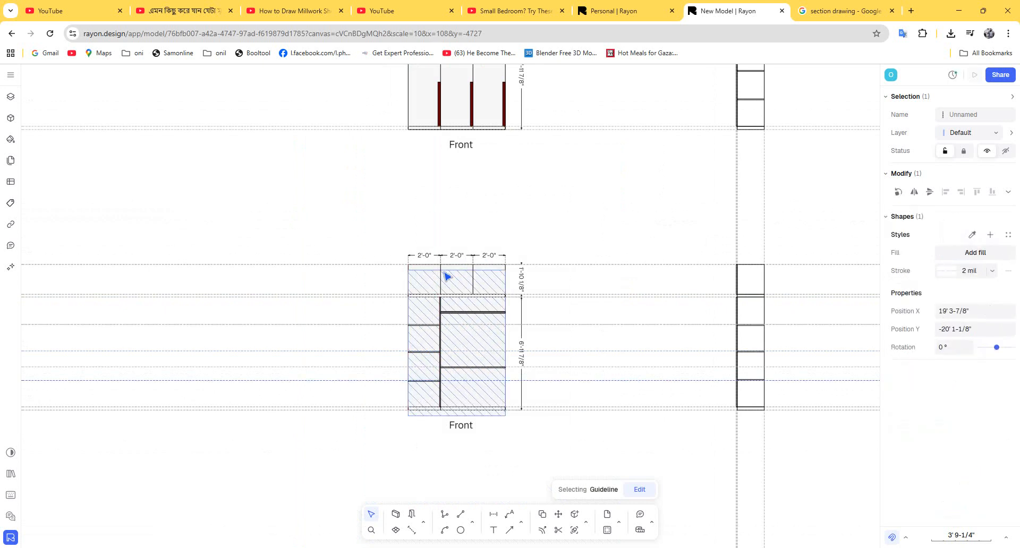
Step: Raise the copied elevation's background rectangle's lower edge to the cabinet's base line and its upper edge until it is about 8' 9-1/8" high
scroll(437, 290, "up", 5)
left_click(424, 297)
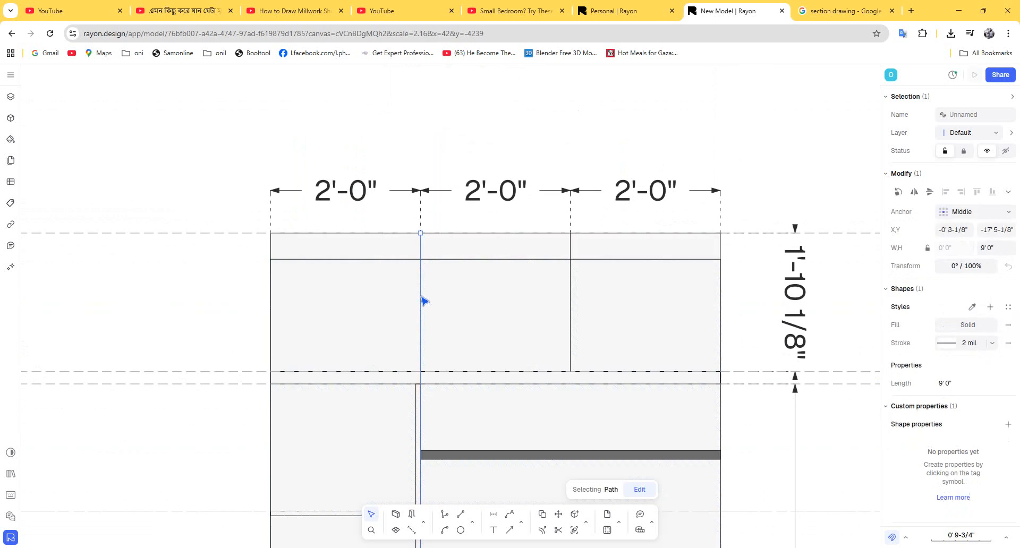
scroll(504, 238, "down", 5)
scroll(507, 319, "up", 3)
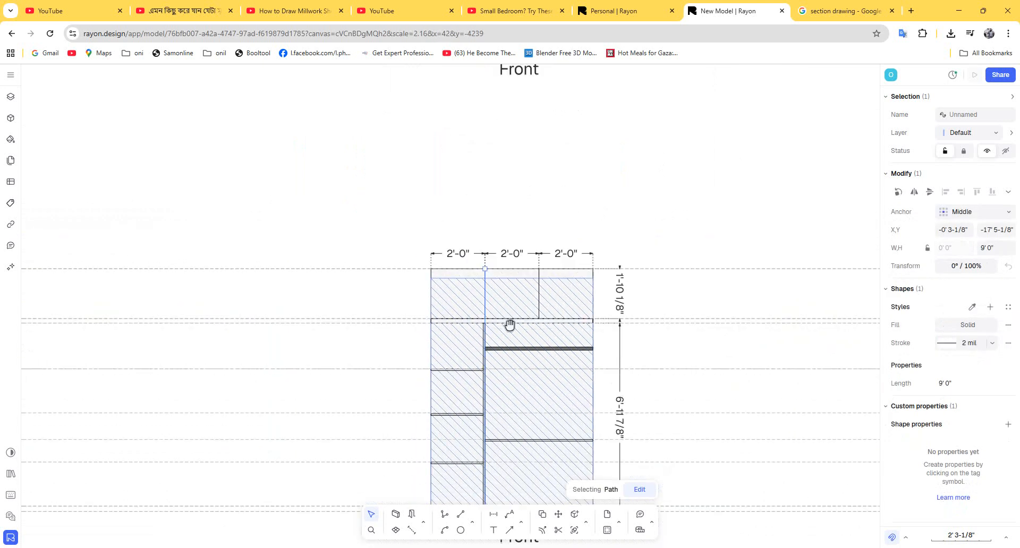
scroll(474, 339, "down", 3)
scroll(473, 345, "up", 5)
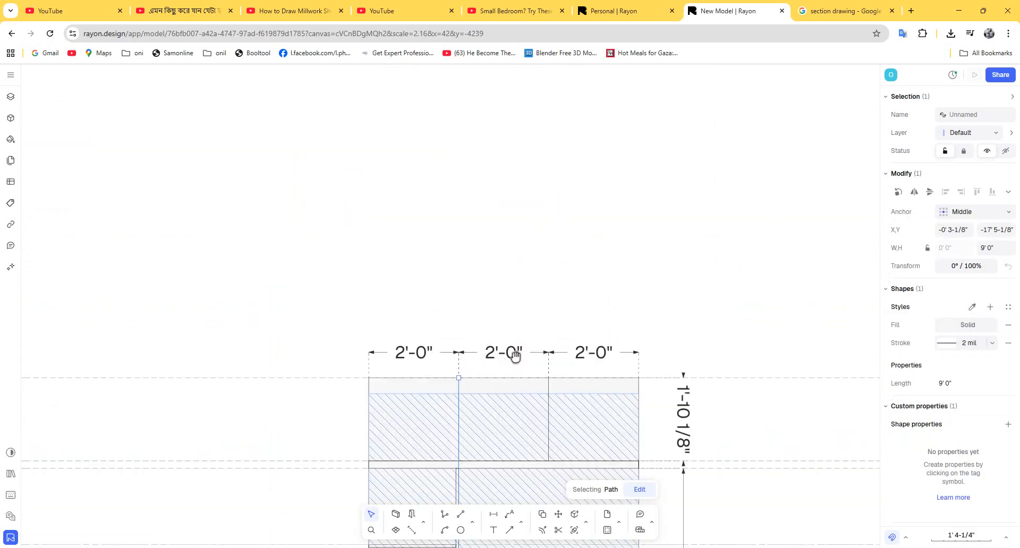
middle_click_drag(514, 357, 554, 2)
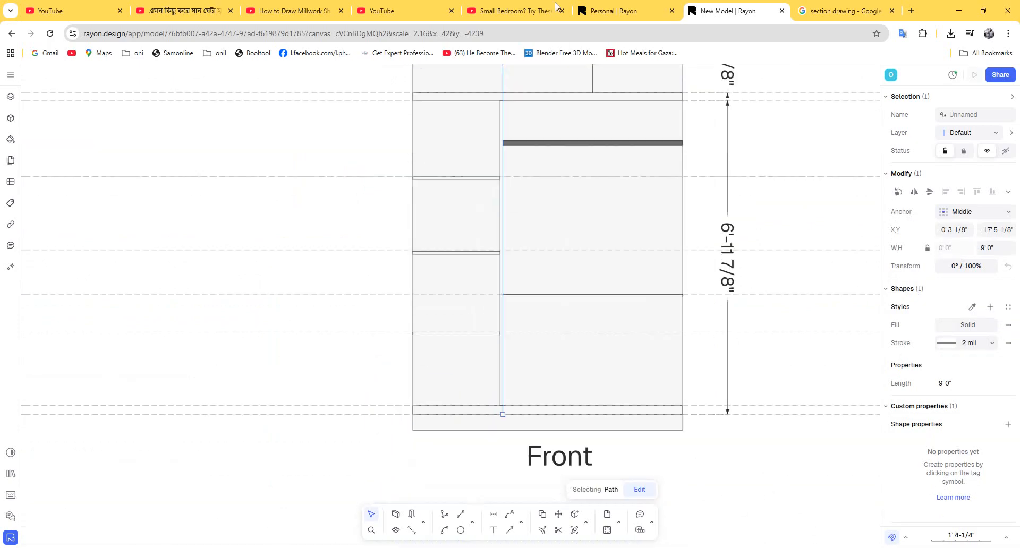
left_click(523, 418)
left_click_drag(529, 419, 529, 403)
scroll(523, 379, "down", 5)
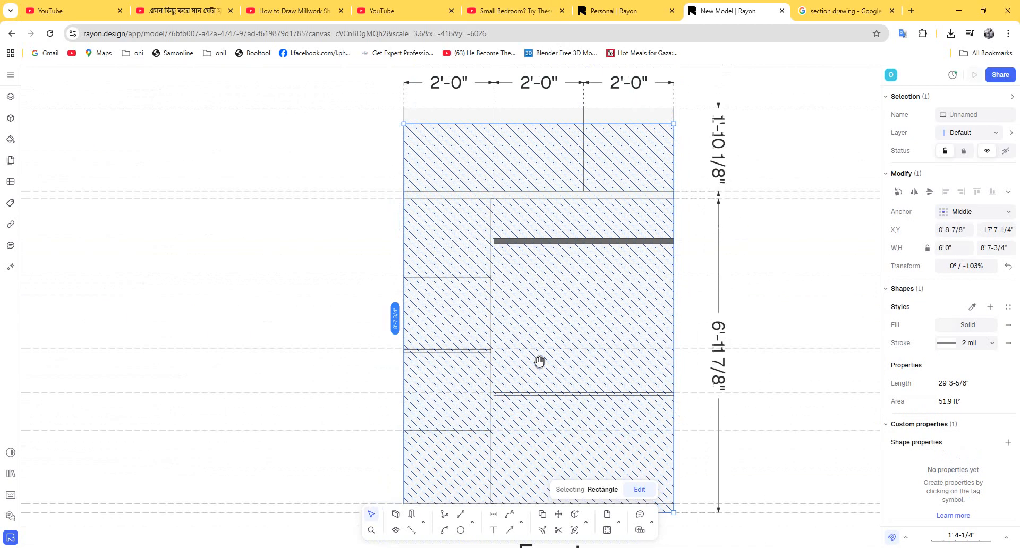
scroll(453, 196, "up", 5)
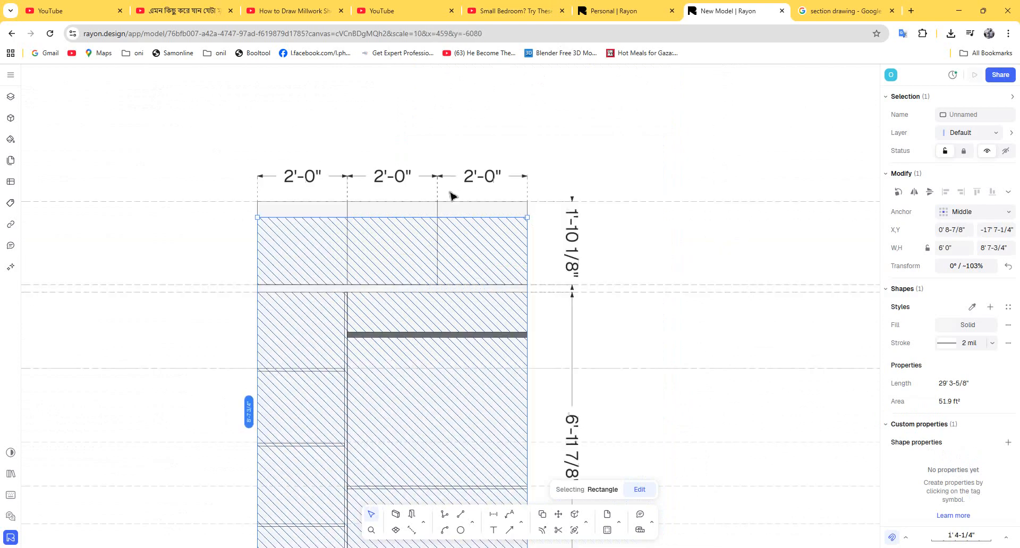
left_click_drag(411, 218, 411, 213)
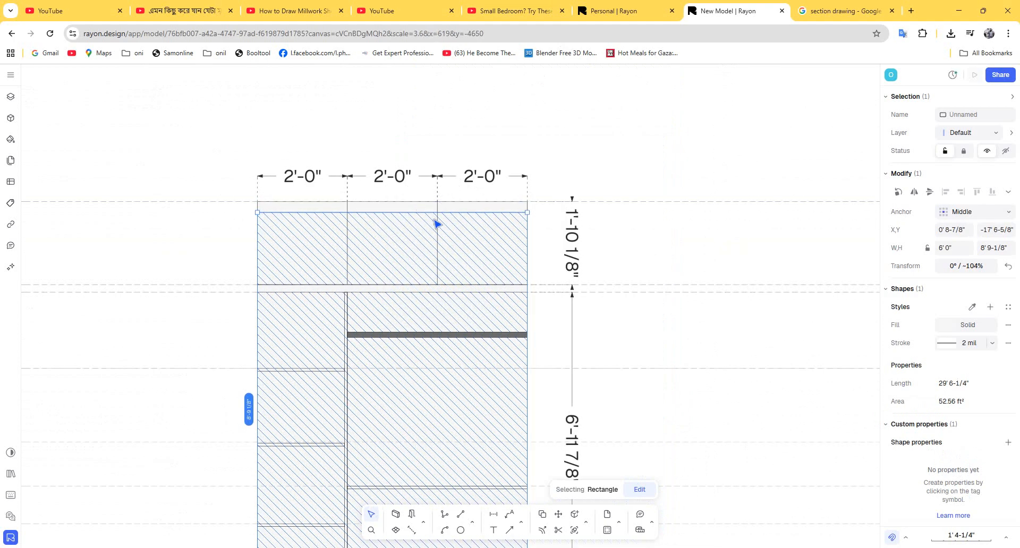
Step: Draw a rectangle 6' 0" wide and about 0' 1-3/8" high along the copied front elevation's top edge
left_click(475, 522)
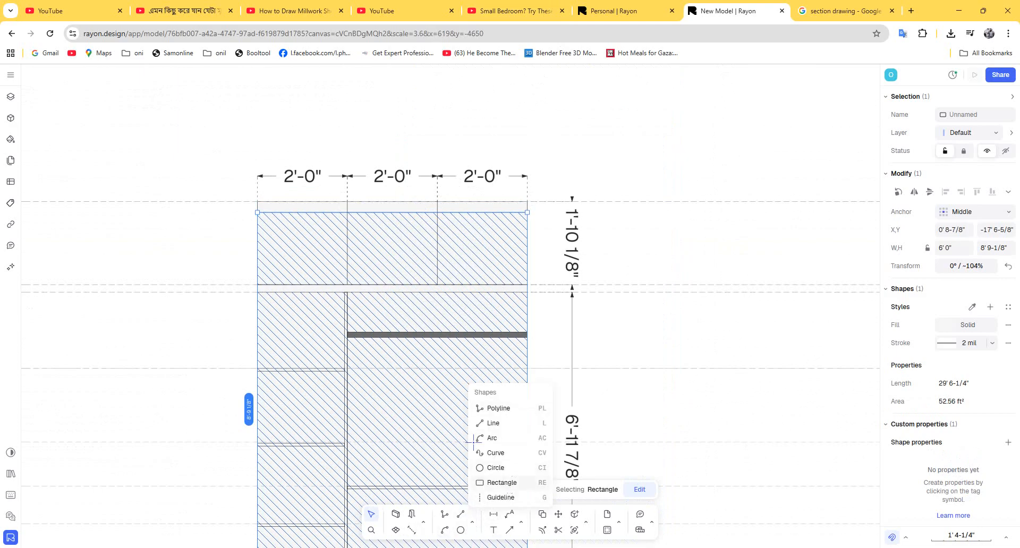
left_click(494, 482)
left_click(257, 201)
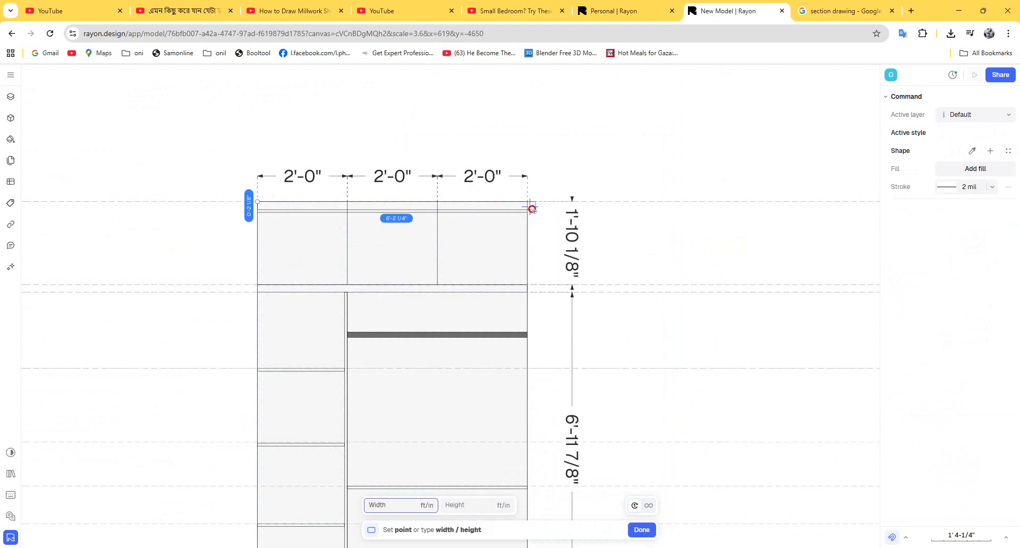
scroll(361, 203, "up", 3)
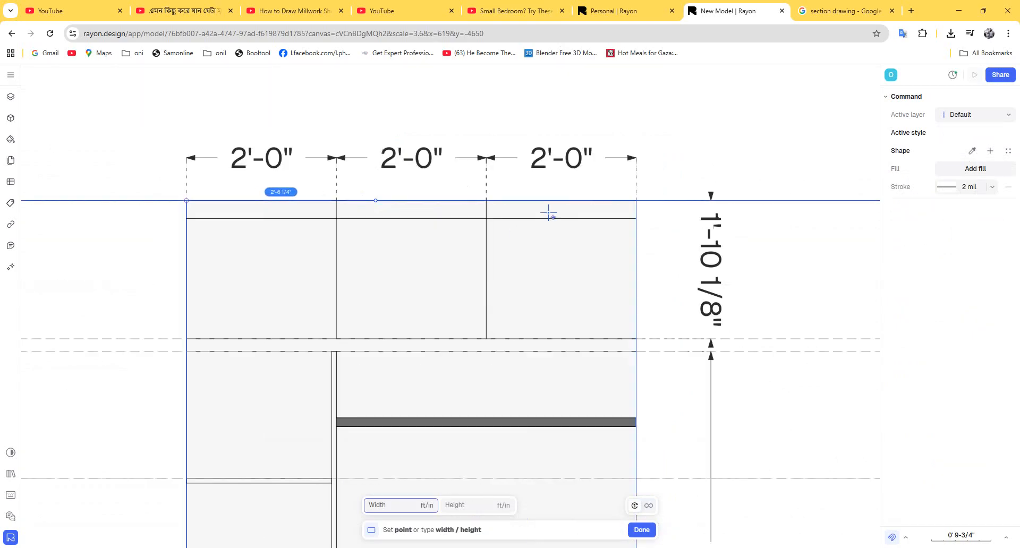
left_click(636, 208)
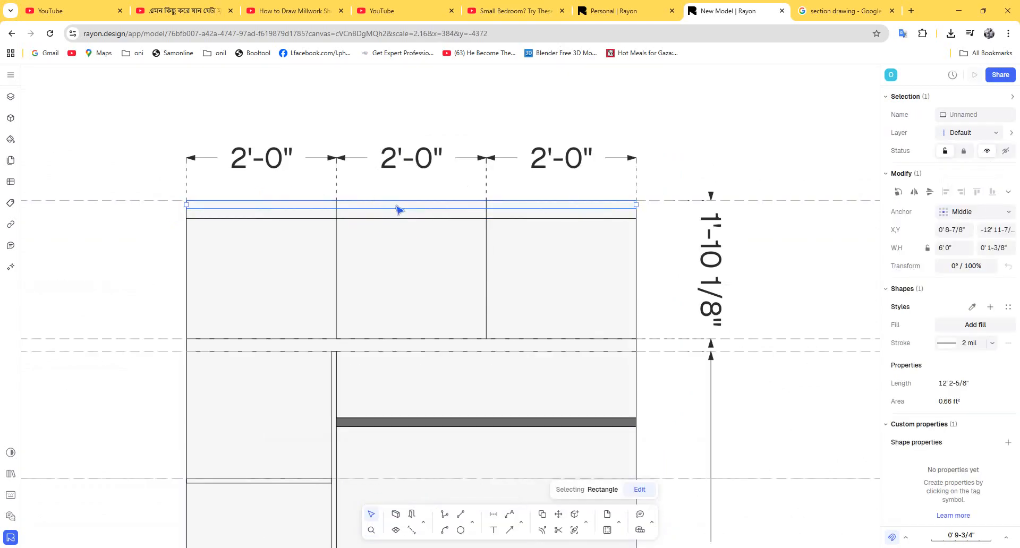
key("Escape")
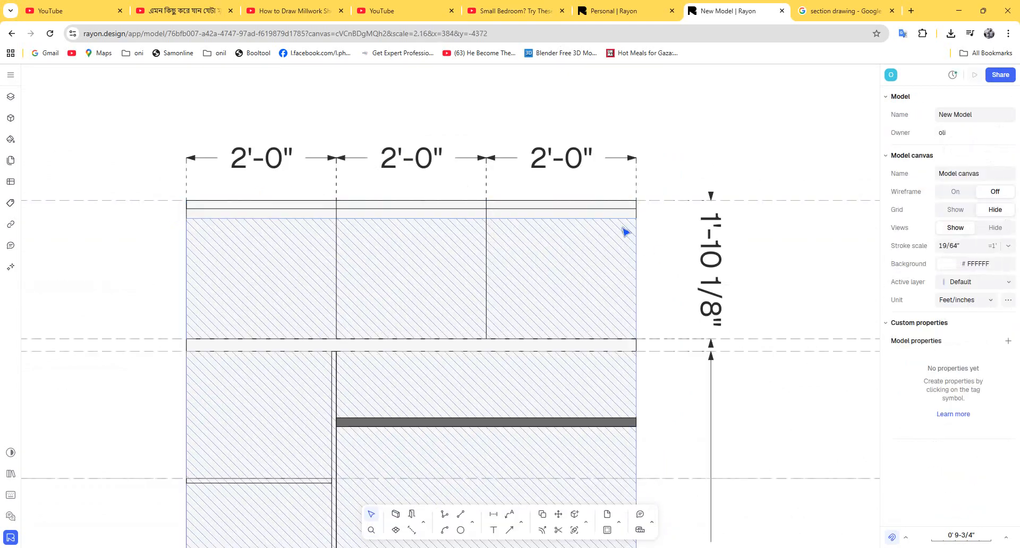
Step: Set the new top panel's height to 0' 0-3/4" and move it flush with the cabinet's uppermost guideline
left_click(599, 208)
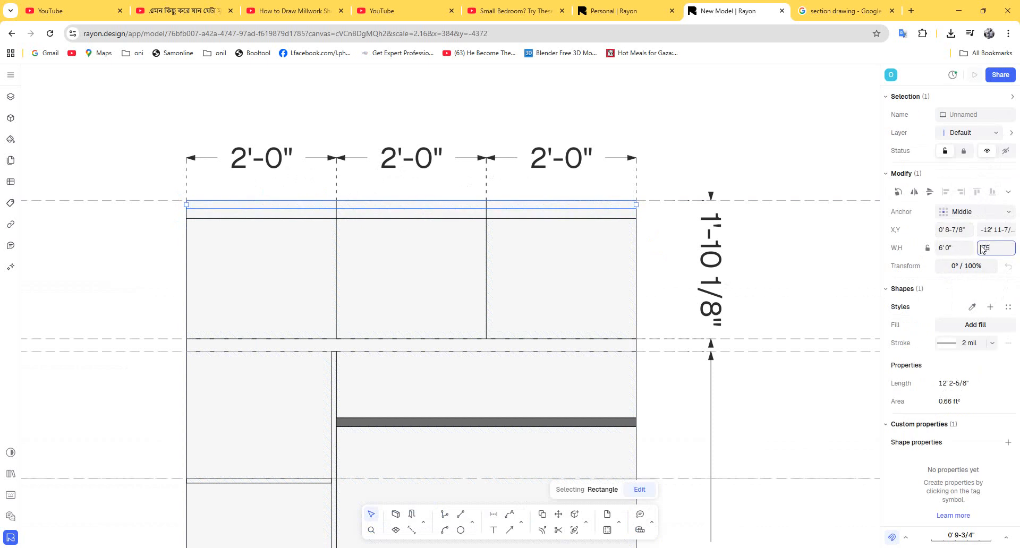
key("Return")
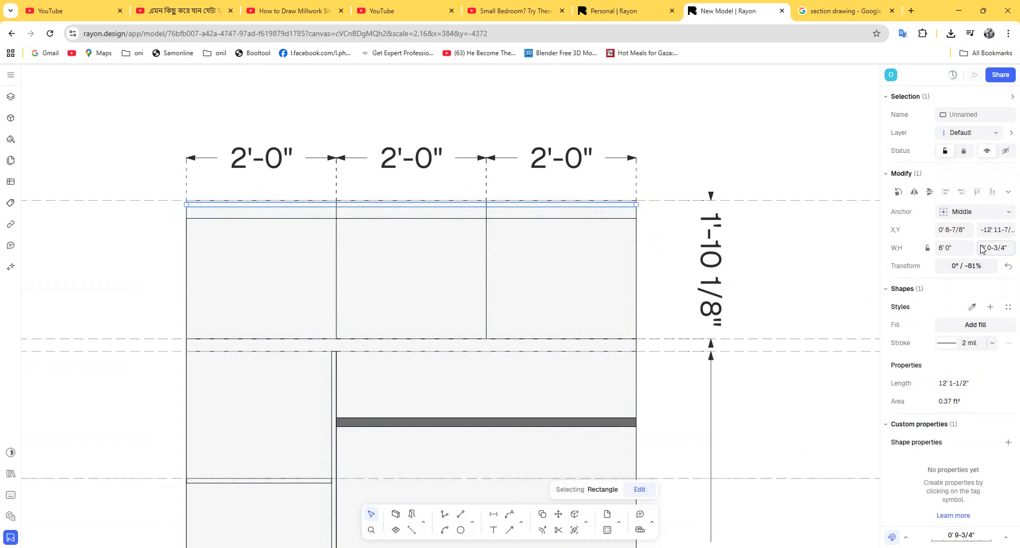
left_click(671, 252)
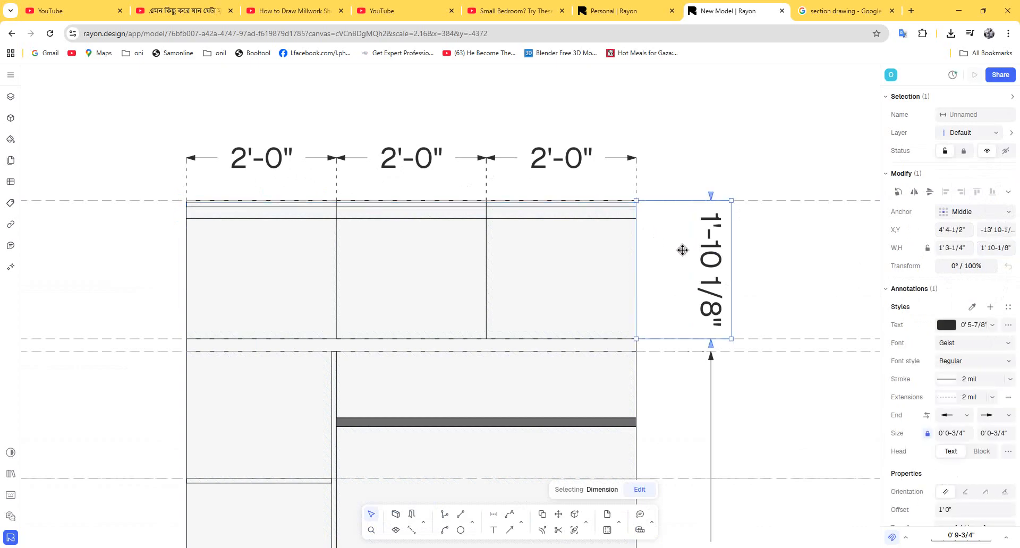
left_click(711, 171)
scroll(665, 191, "up", 5)
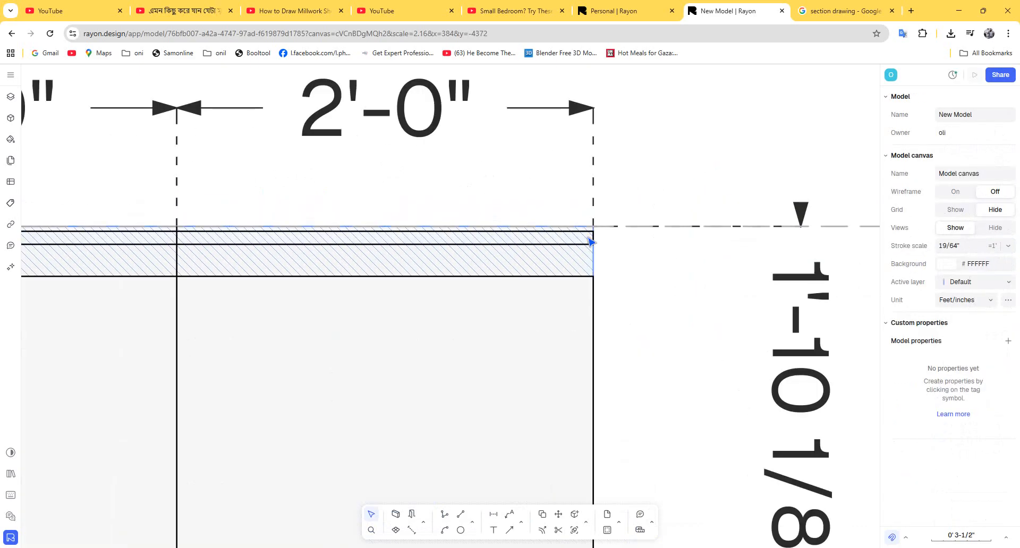
left_click(591, 248)
left_click(592, 248)
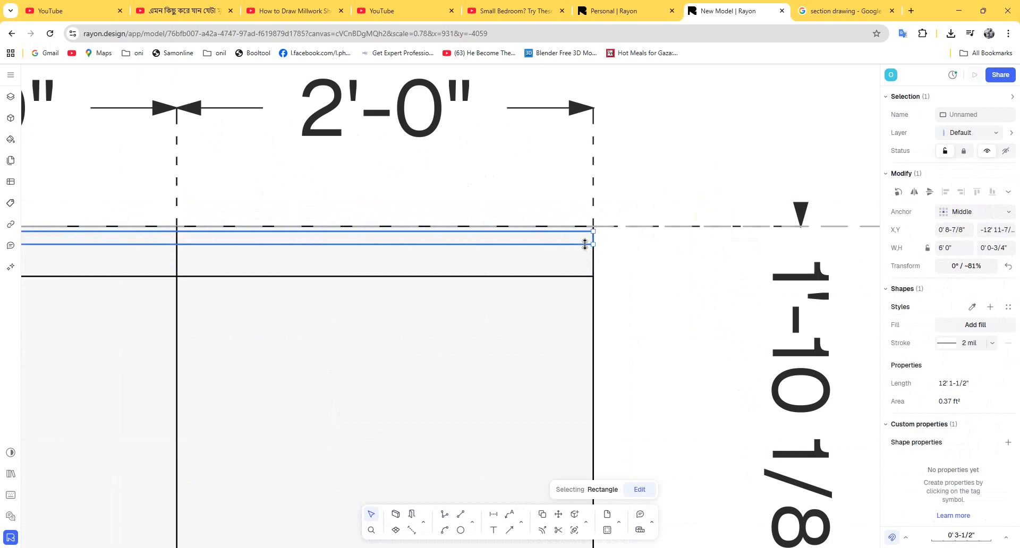
key("ctrl+z")
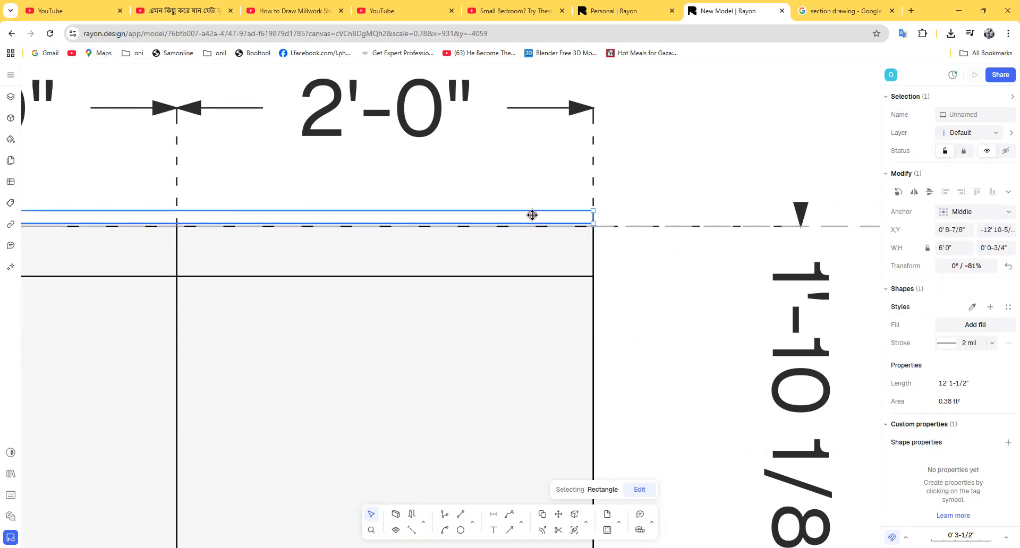
left_click_drag(532, 215, 535, 230)
left_click(601, 292)
Step: Extend the background rectangle's upper edge to meet the underside of the new top panel
scroll(596, 294, "down", 3)
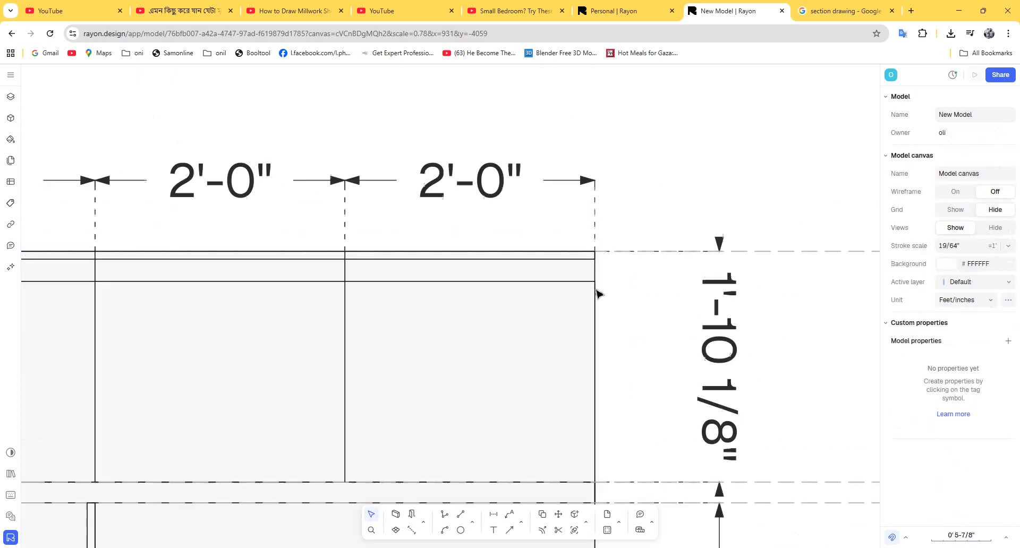
scroll(596, 293, "down", 2)
left_click(494, 291)
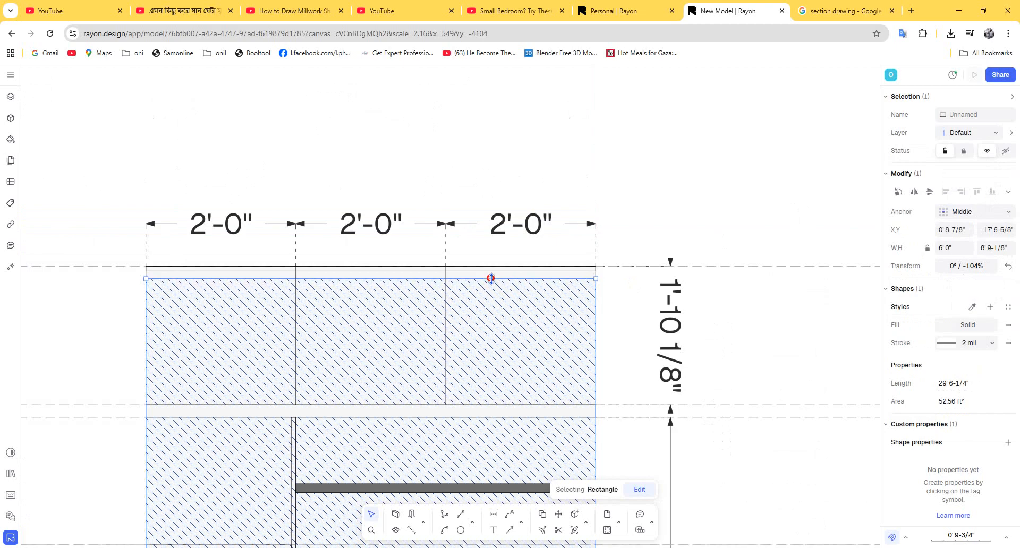
left_click_drag(491, 279, 491, 273)
left_click(634, 245)
scroll(603, 213, "down", 4)
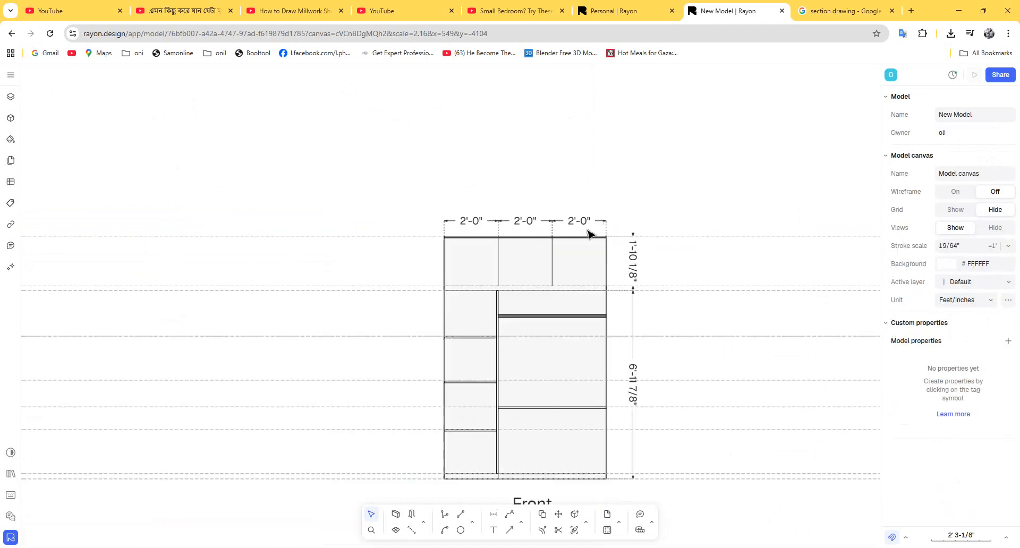
Step: Place a horizontal guideline along the top panel's underside at Y -12' 11-7/8", reaching across to the side section
middle_click_drag(611, 237, 234, 245)
scroll(234, 246, "up", 2)
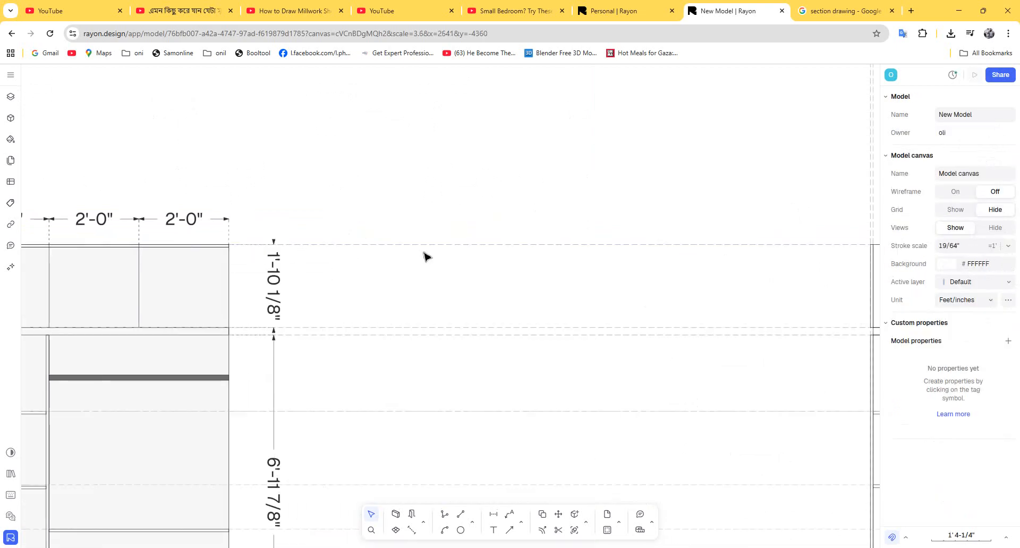
type("g")
key("Return")
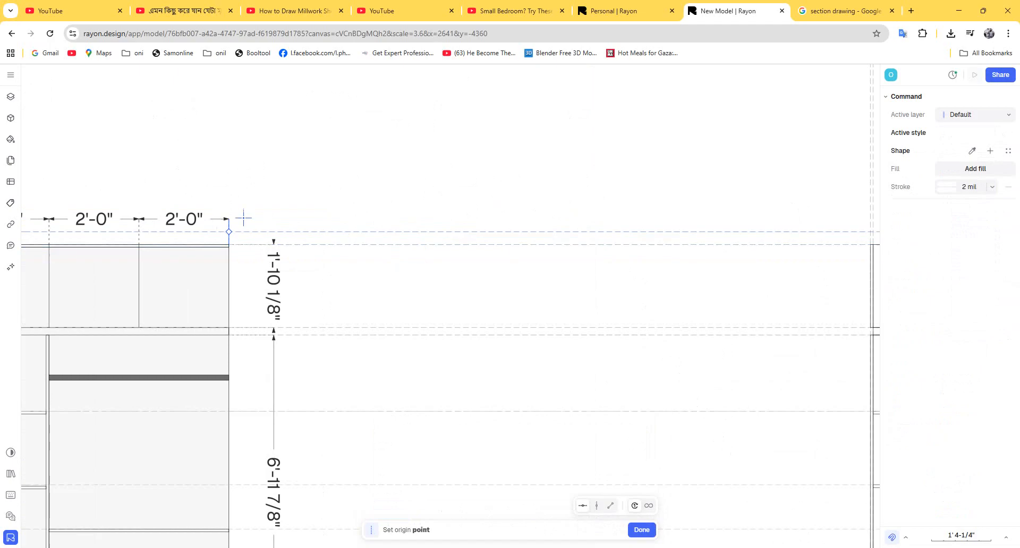
left_click(228, 251)
scroll(444, 307, "up", 5)
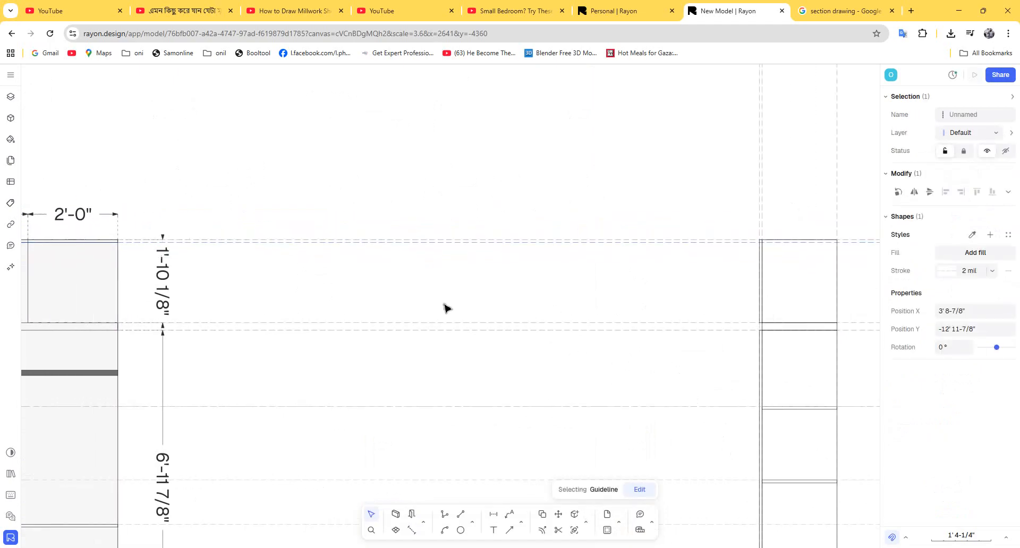
Step: Shorten the side section's upper door strip so its top end meets the new guideline
scroll(573, 277, "down", 3)
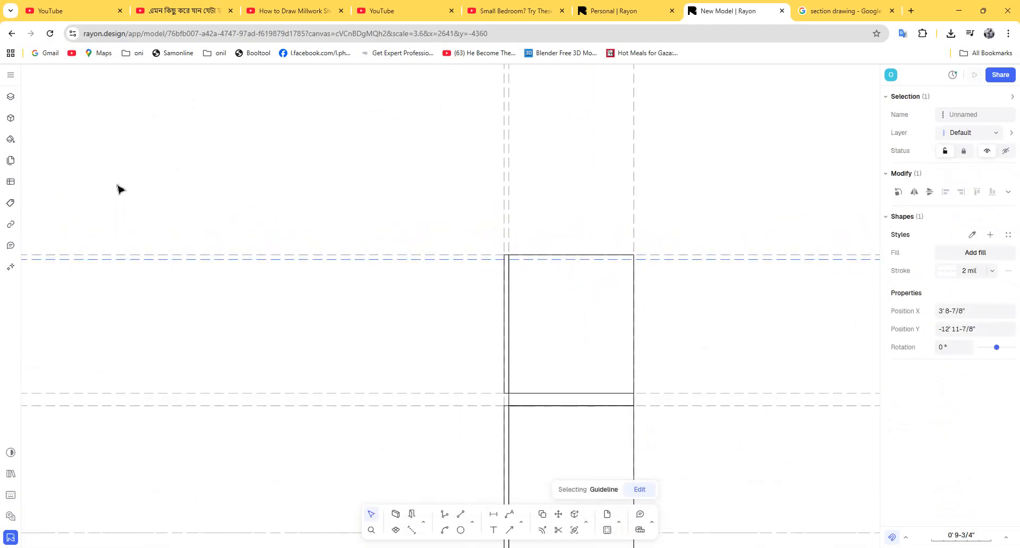
left_click(505, 282)
left_click_drag(508, 257, 509, 263)
left_click(543, 275)
scroll(529, 276, "up", 2)
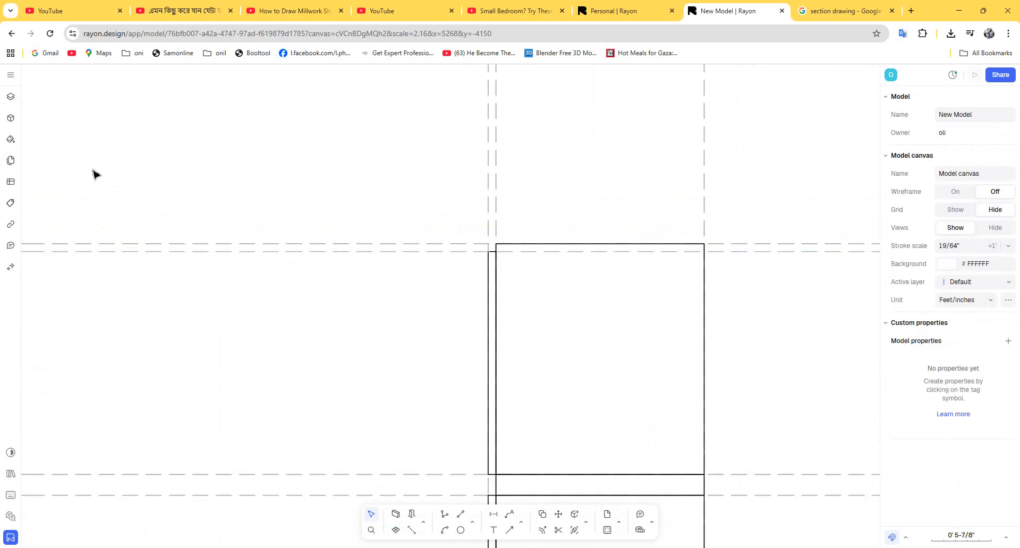
Step: Draw a 1' 8" by 0' 0-3/4" top panel rectangle across the side section's upper compartment
scroll(490, 312, "down", 6)
scroll(498, 389, "up", 3)
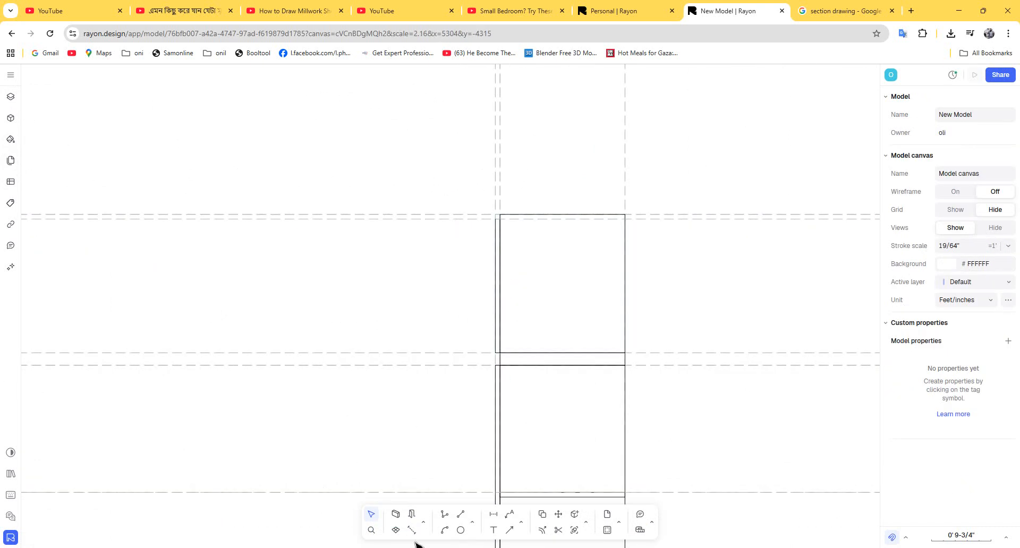
left_click(472, 524)
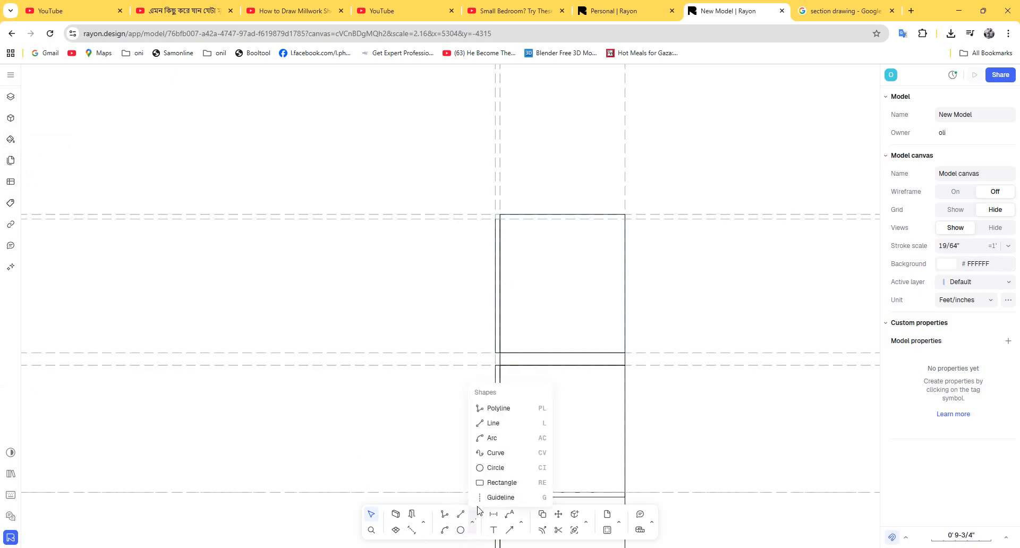
left_click(502, 482)
scroll(487, 215, "up", 5)
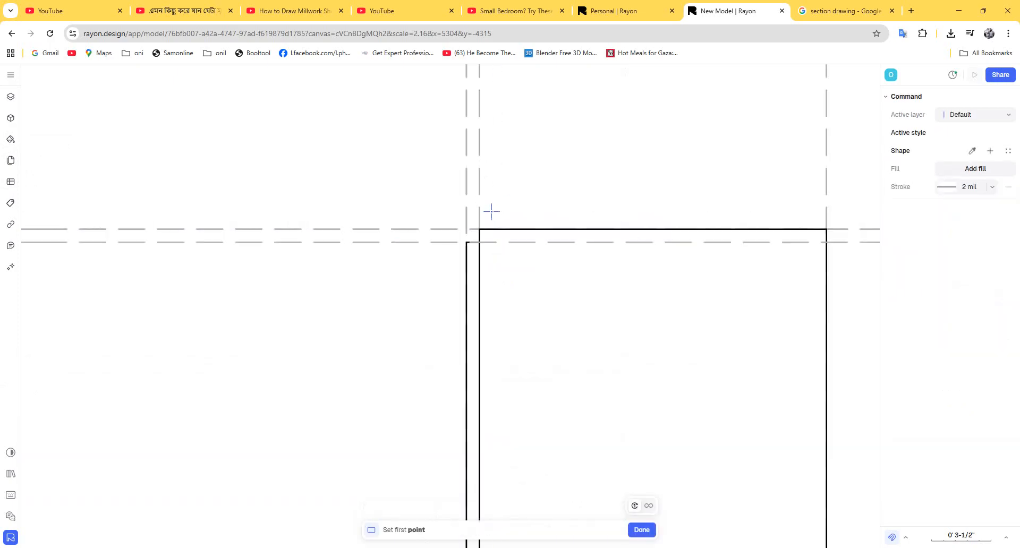
left_click(480, 229)
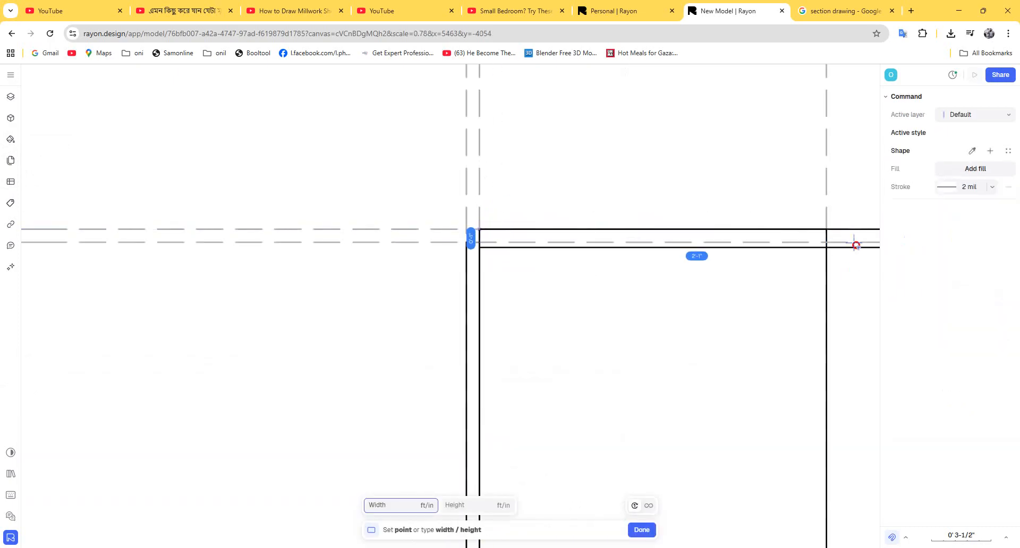
left_click(825, 244)
Step: Delete all the horizontal guidelines running between the copied front elevation and the side section
scroll(676, 326, "down", 5)
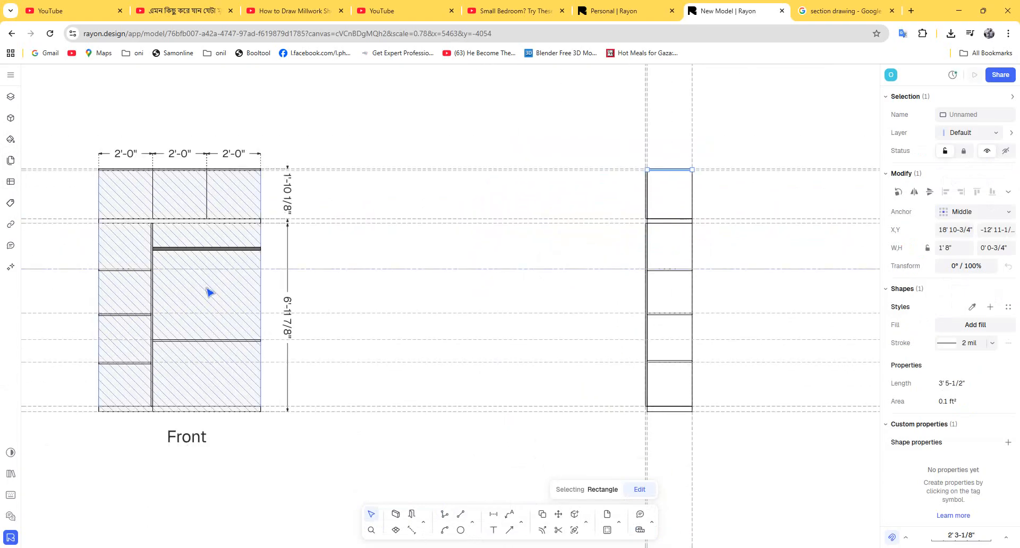
scroll(384, 298, "up", 10)
scroll(400, 298, "down", 5)
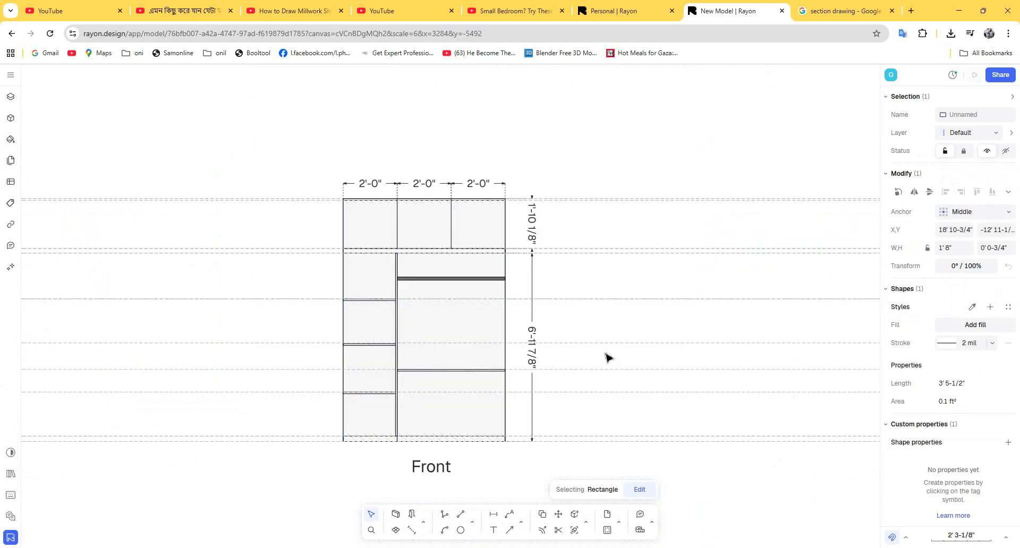
left_click_drag(711, 148, 666, 455)
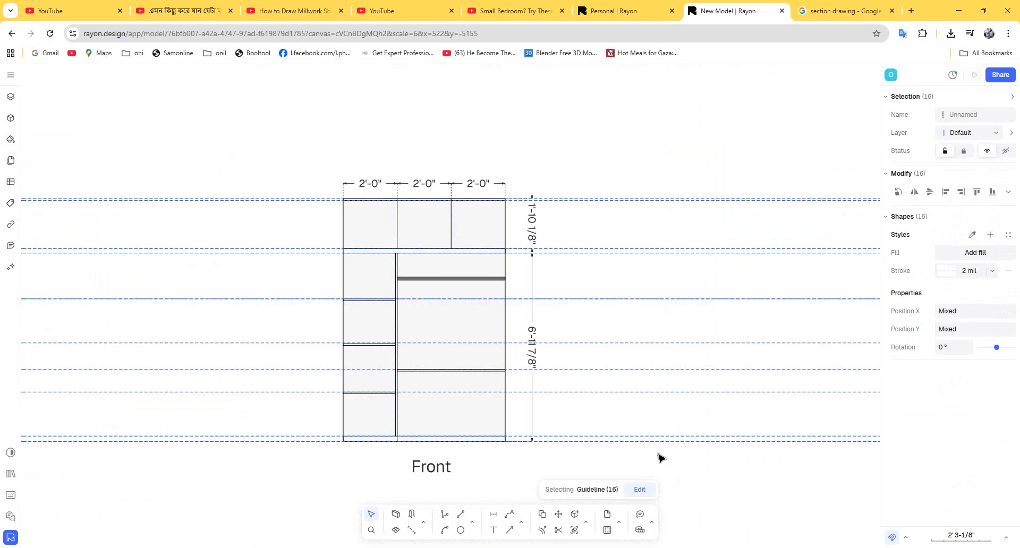
key("Delete")
middle_click_drag(598, 377, 282, 351)
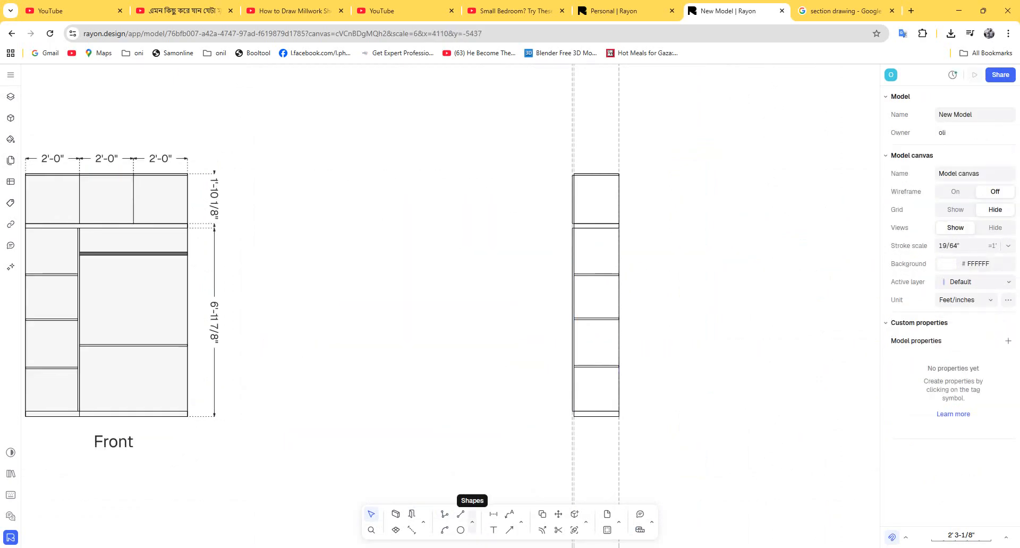
left_click(511, 530)
scroll(610, 164, "up", 5, "ctrl")
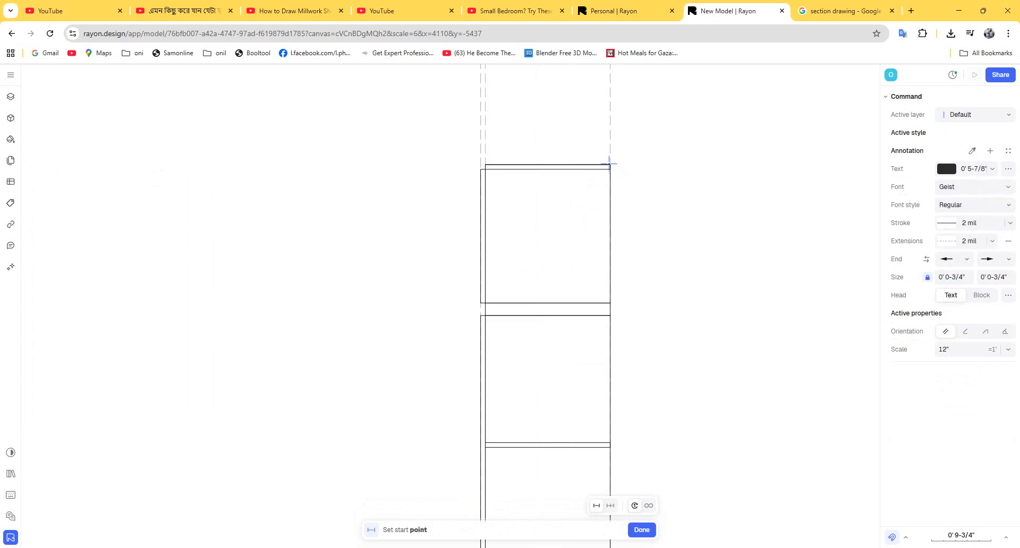
left_click(610, 165)
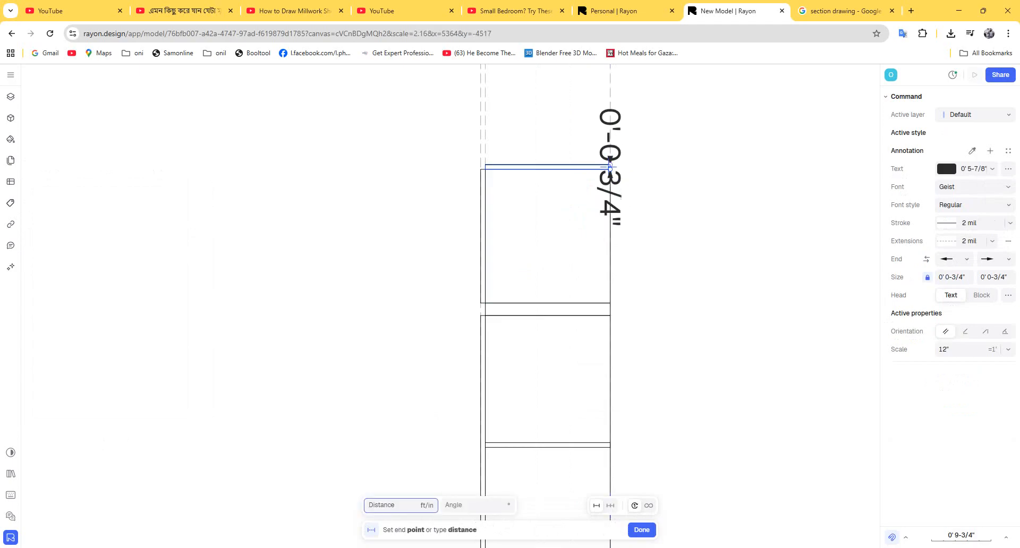
left_click(610, 169)
key("Escape")
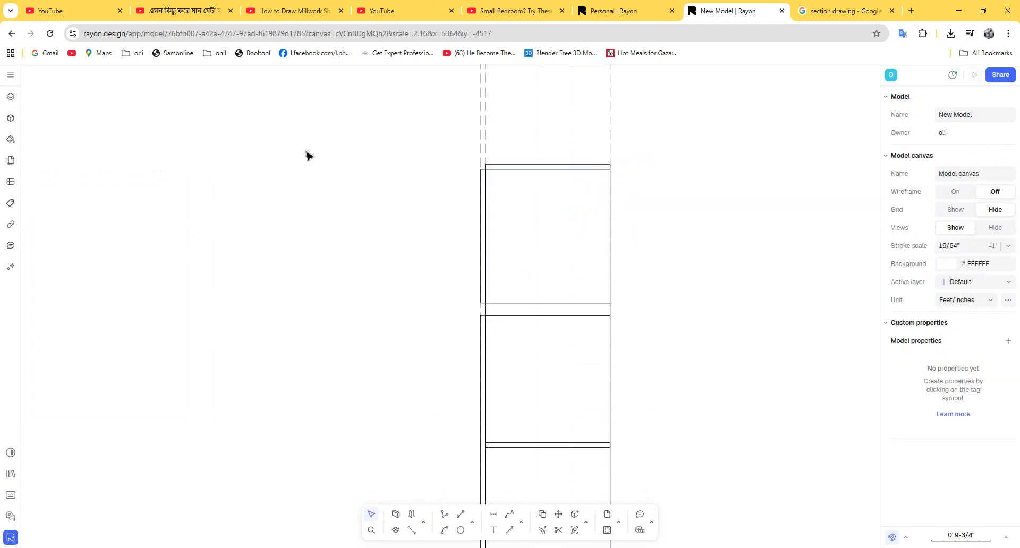
Step: Dimension the side section's overall height from its top edge to its base, offset about 1' 8-5/8" from the back edge
left_click(493, 519)
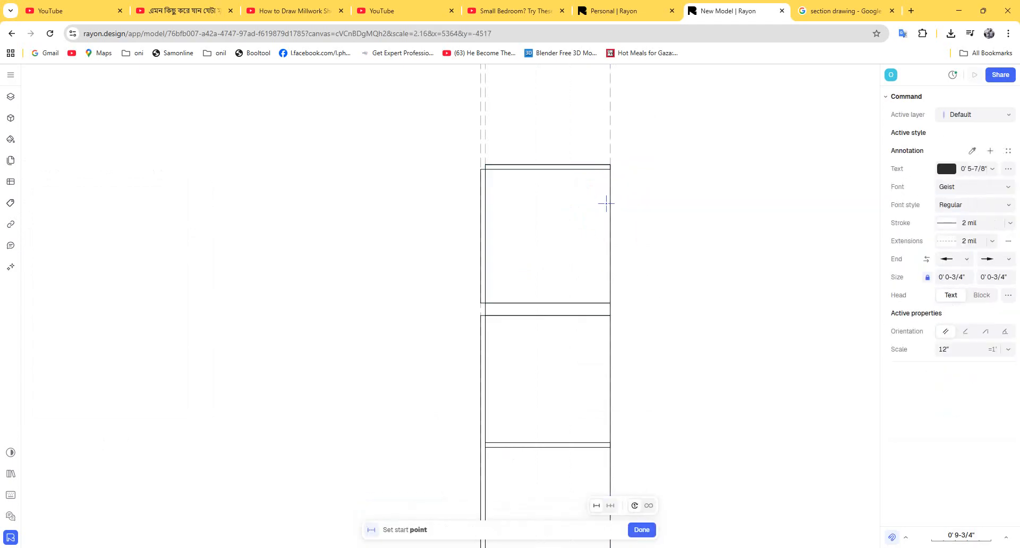
left_click(610, 165)
scroll(657, 246, "down", 3)
scroll(657, 245, "down", 2)
middle_click_drag(660, 294, 581, 158)
scroll(581, 315, "up", 4)
left_click(523, 327)
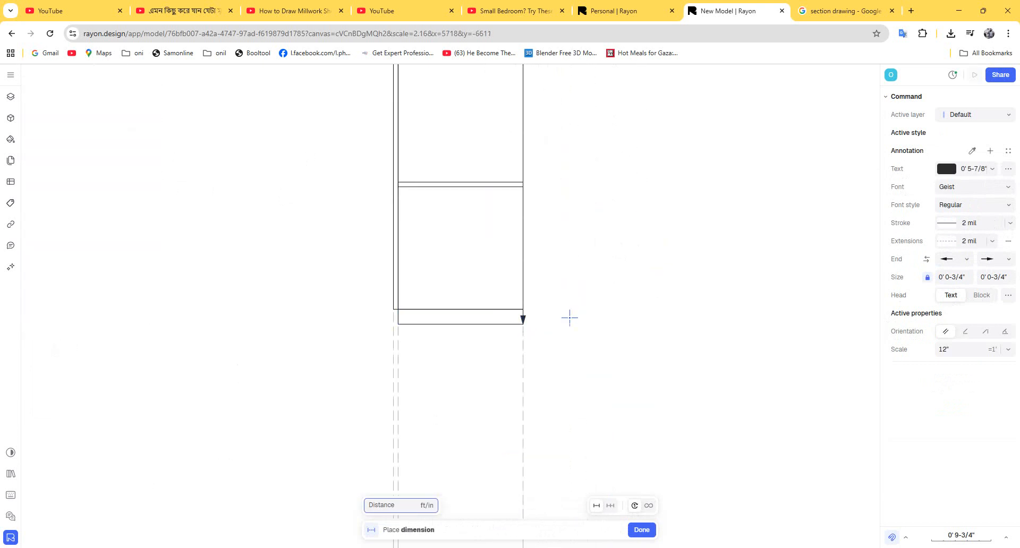
left_click(653, 307)
Step: Dimension the side section's lower compartment height from above the plinth to its top, offset about 1' 2-1/8" inside the overall dimension
middle_click_drag(630, 194, 625, 339)
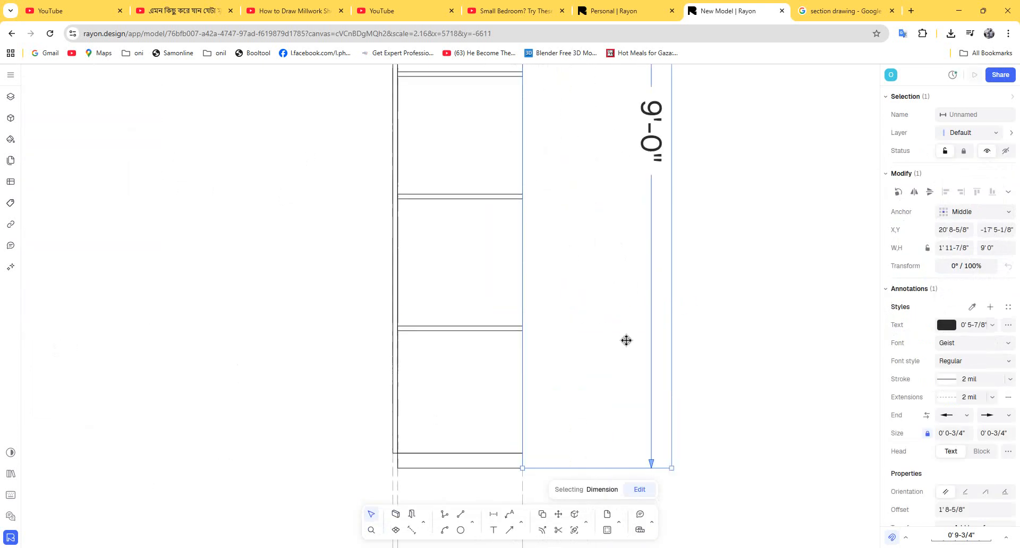
scroll(625, 339, "down", 2)
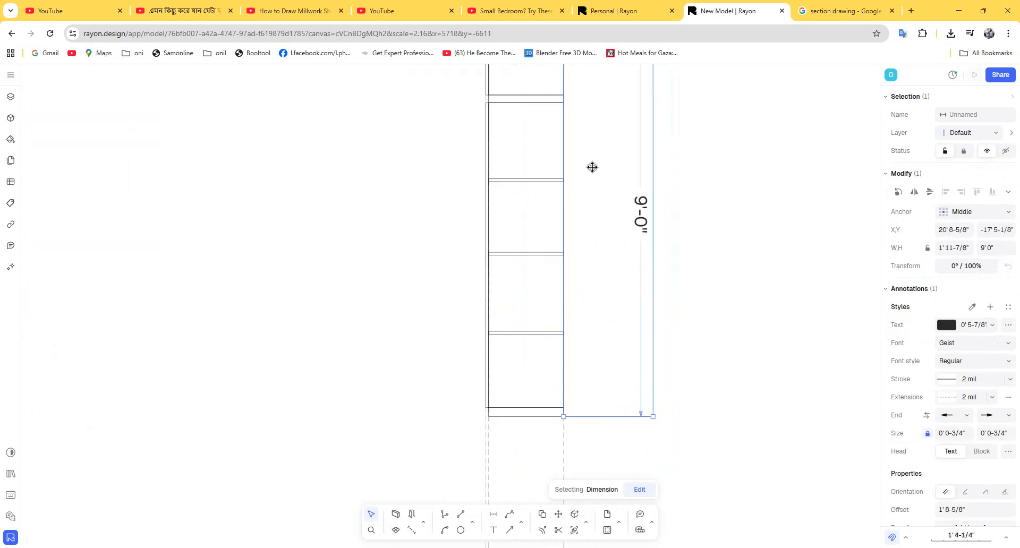
left_click(493, 514)
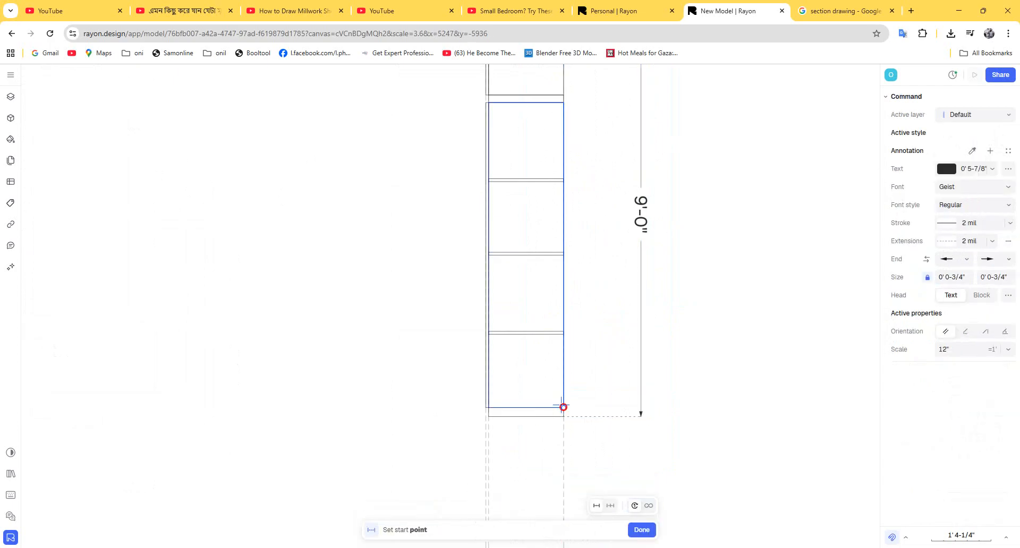
left_click(564, 407)
left_click(563, 102)
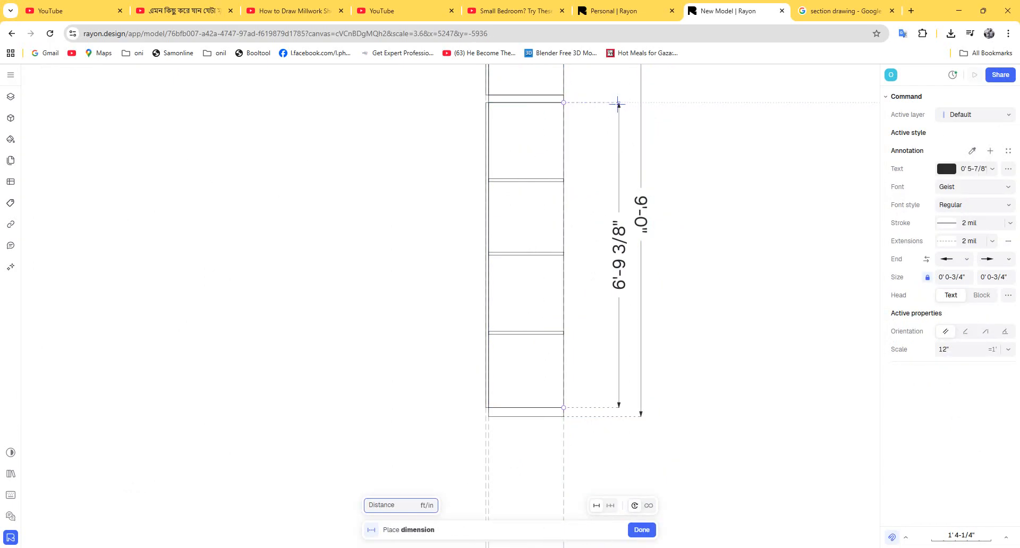
left_click(616, 106)
Step: Dimension the side section's upper compartment height, in line with the lower compartment's dimension
middle_click_drag(606, 121, 579, 252)
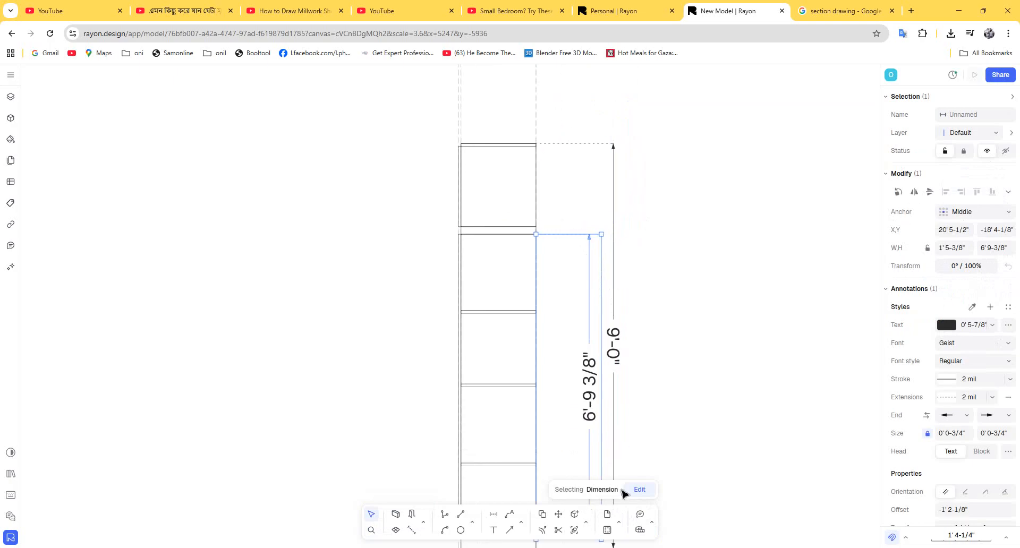
left_click(492, 519)
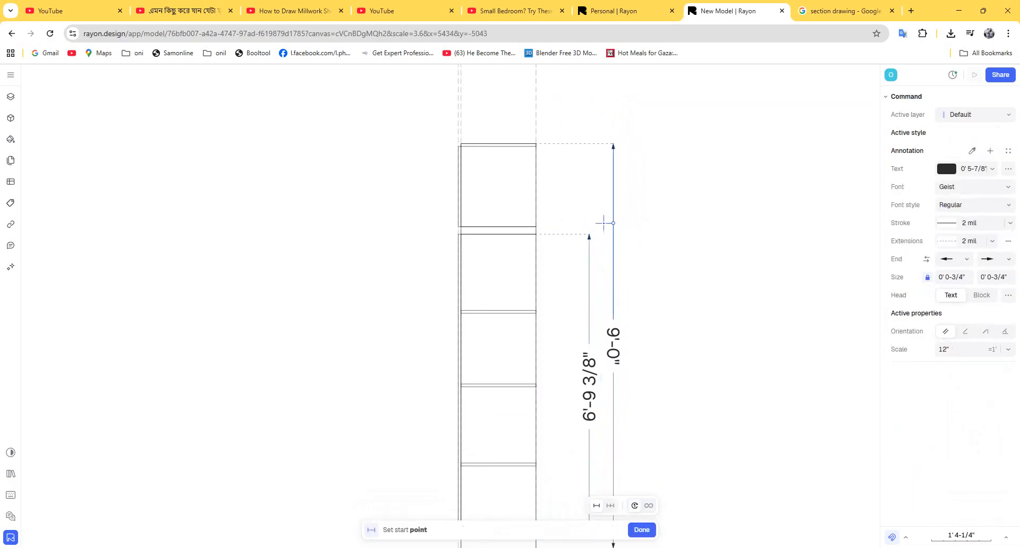
left_click(536, 227)
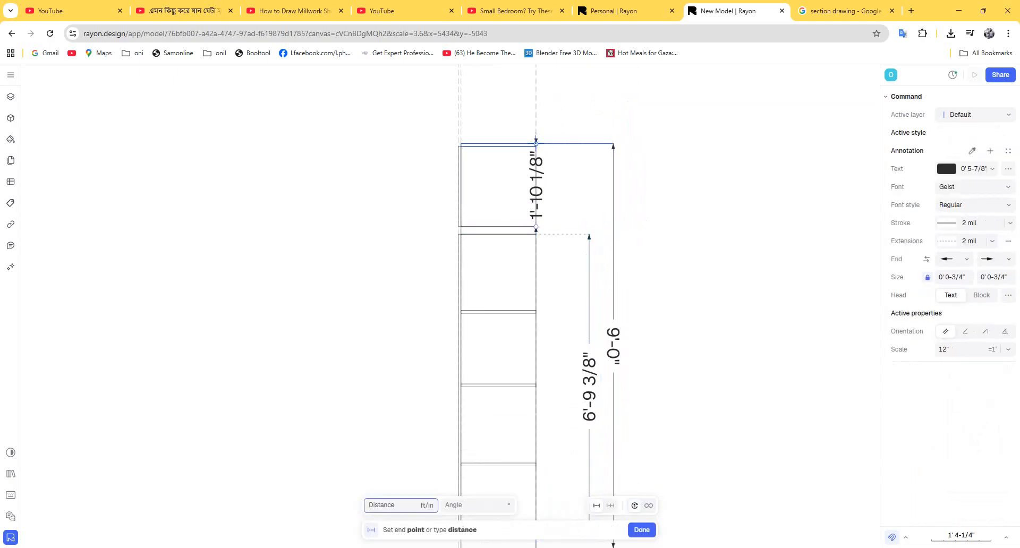
left_click(537, 144)
left_click(580, 155)
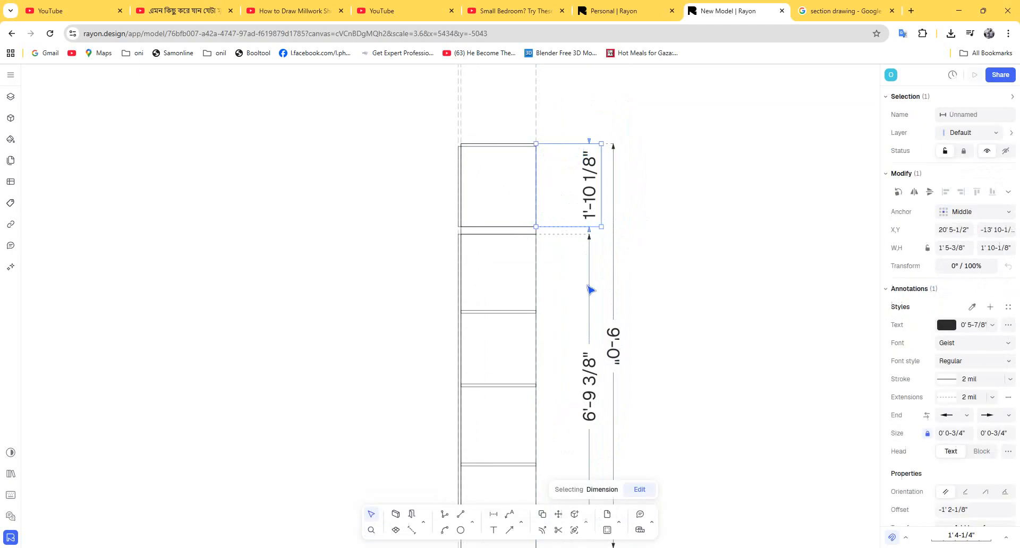
Step: Dimension the side section's clear height above the highest shelf of the lower compartment, offset about 5-1/8" from the back edge
scroll(526, 313, "down", 2)
left_click(493, 514)
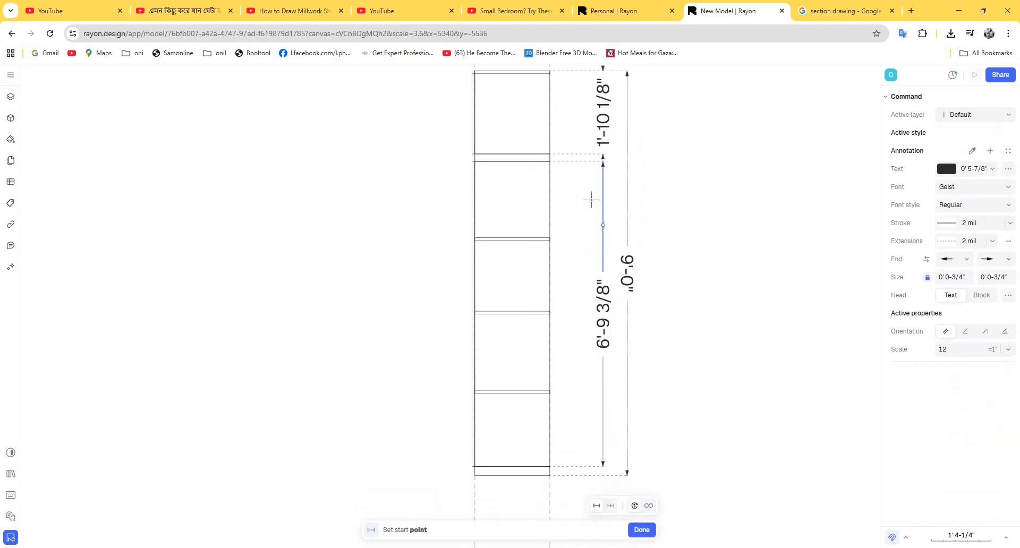
scroll(550, 164, "up", 3, "ctrl")
left_click(543, 127)
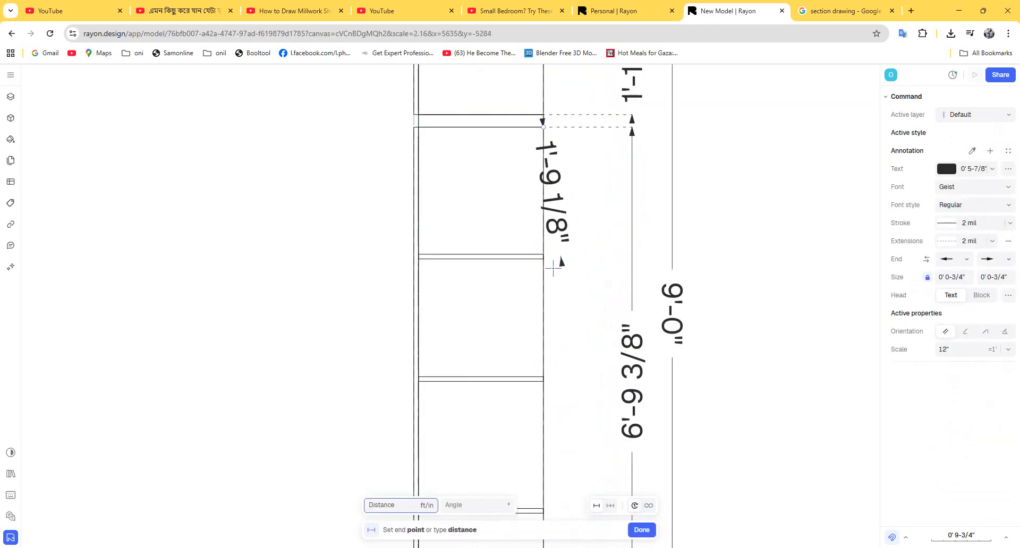
scroll(547, 253, "up", 3, "ctrl")
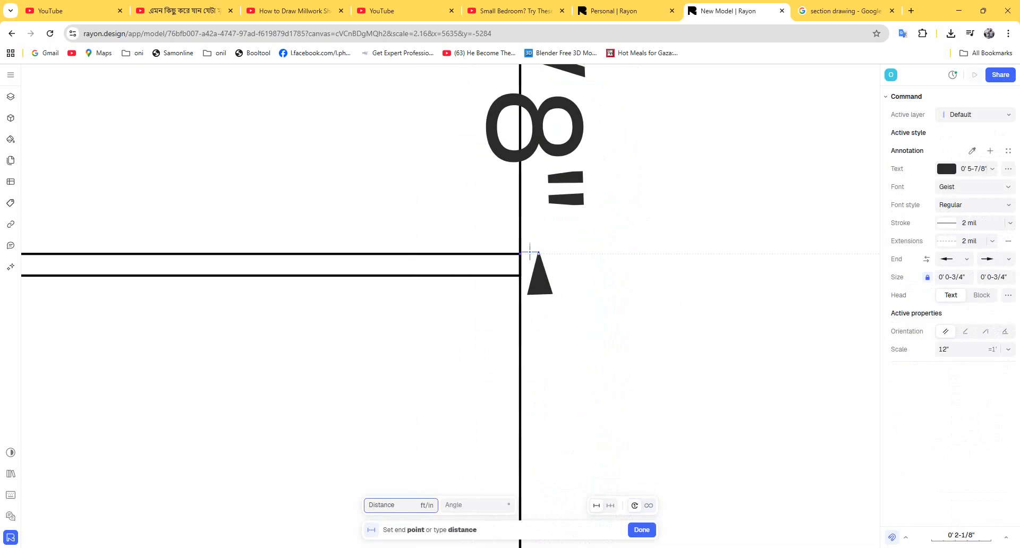
left_click(547, 255)
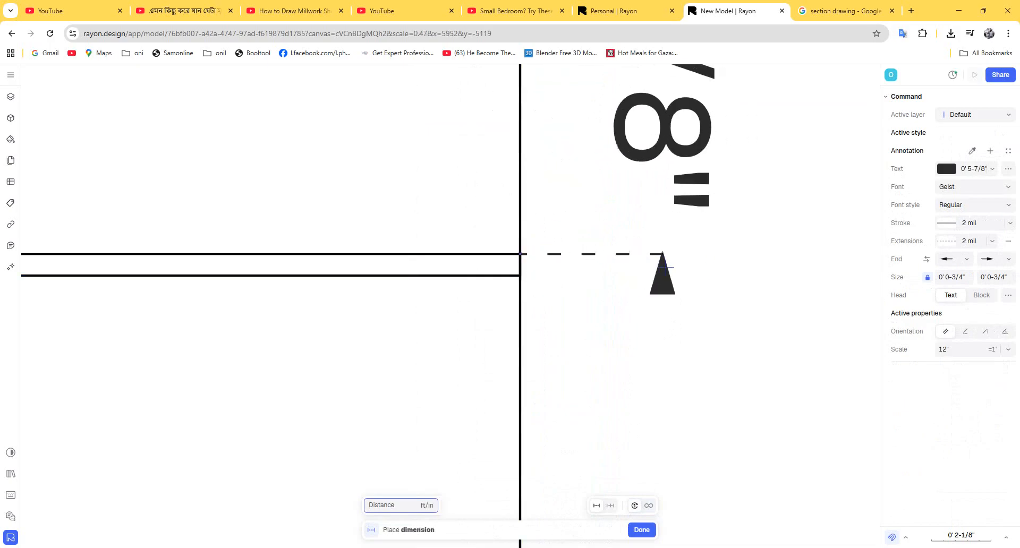
left_click(667, 272)
Step: Dimension the clear height between the side section's first and second shelves, aligned with the shelf dimension above
scroll(679, 344, "down", 3)
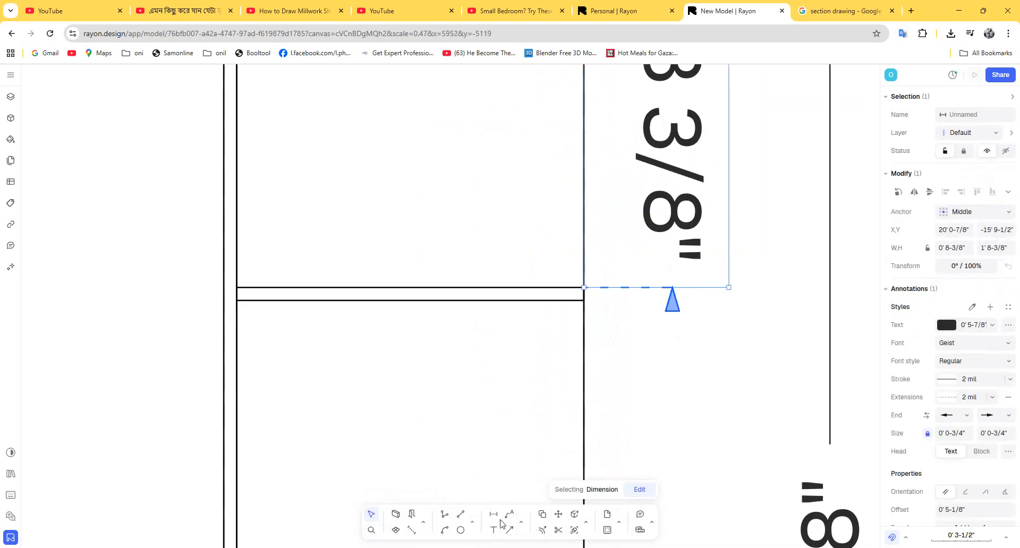
left_click(494, 515)
left_click(582, 299)
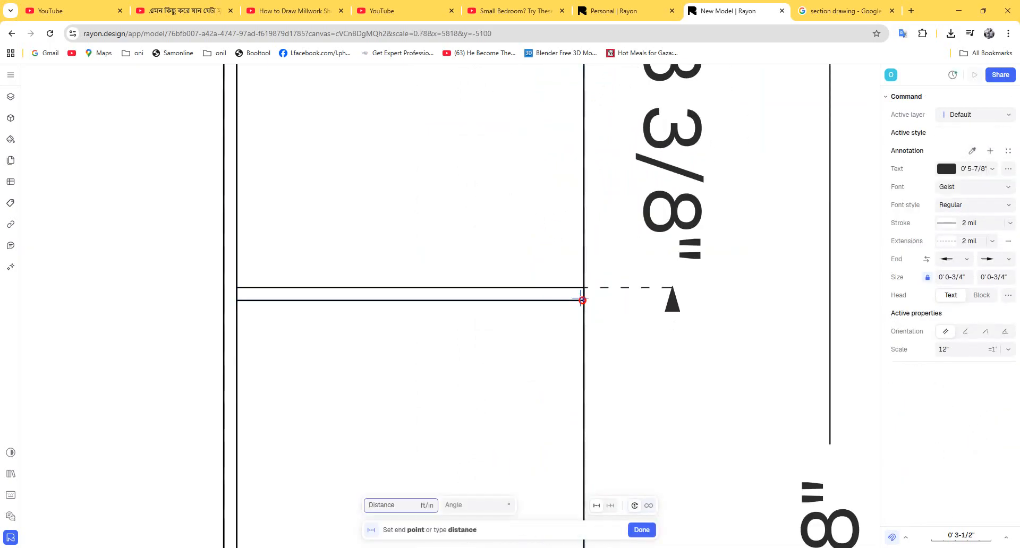
scroll(534, 374, "down", 5)
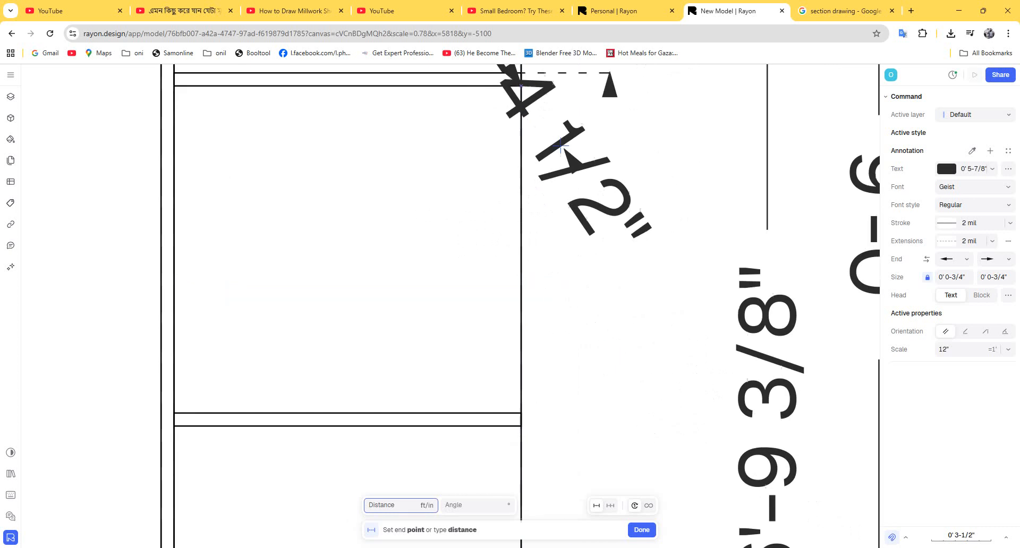
left_click(519, 410)
left_click(601, 399)
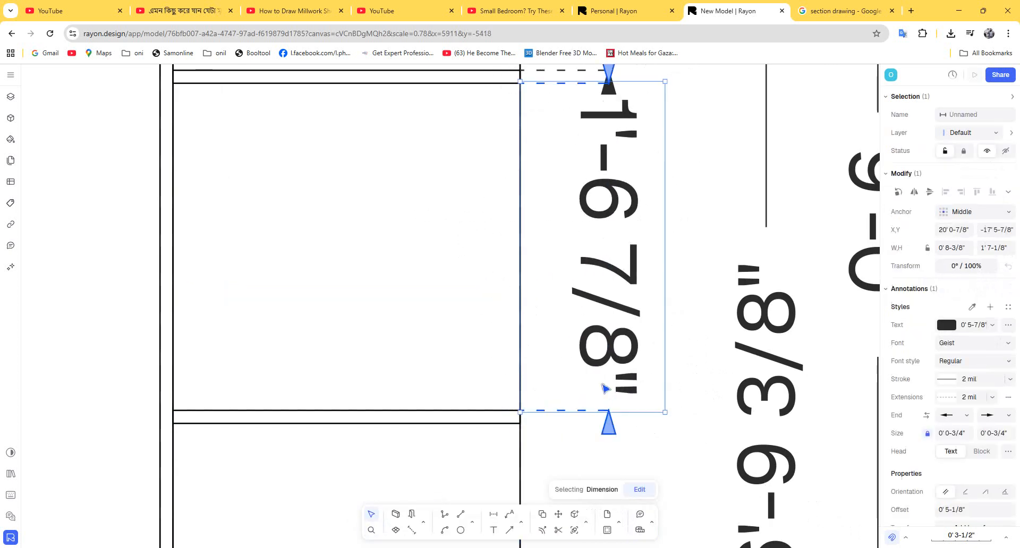
Step: Copy the second shelf-space dimension down beside the two lowest shelf spaces of the side section
scroll(615, 339, "down", 5)
middle_click_drag(652, 422, 674, 312)
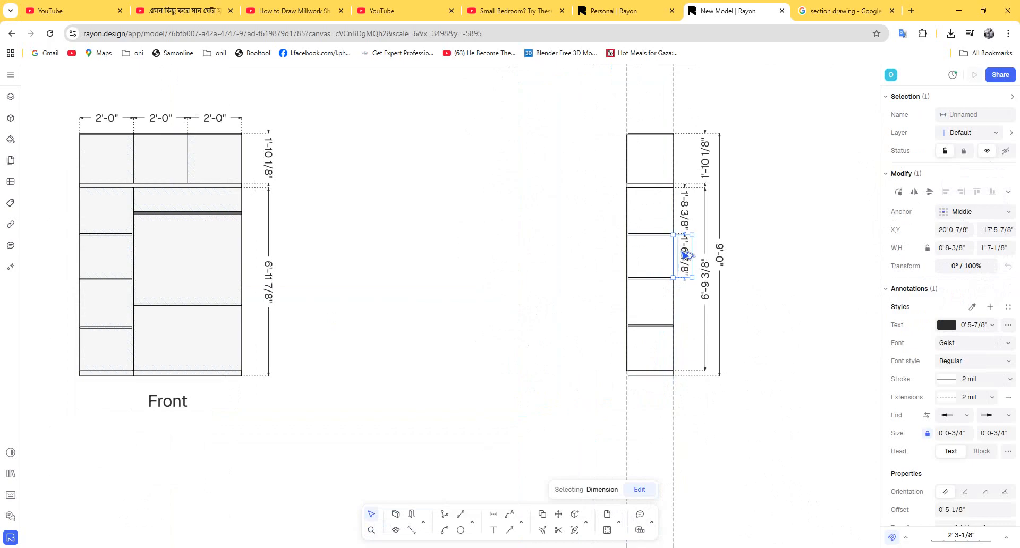
left_click_drag(681, 256, 677, 343)
left_click(248, 202)
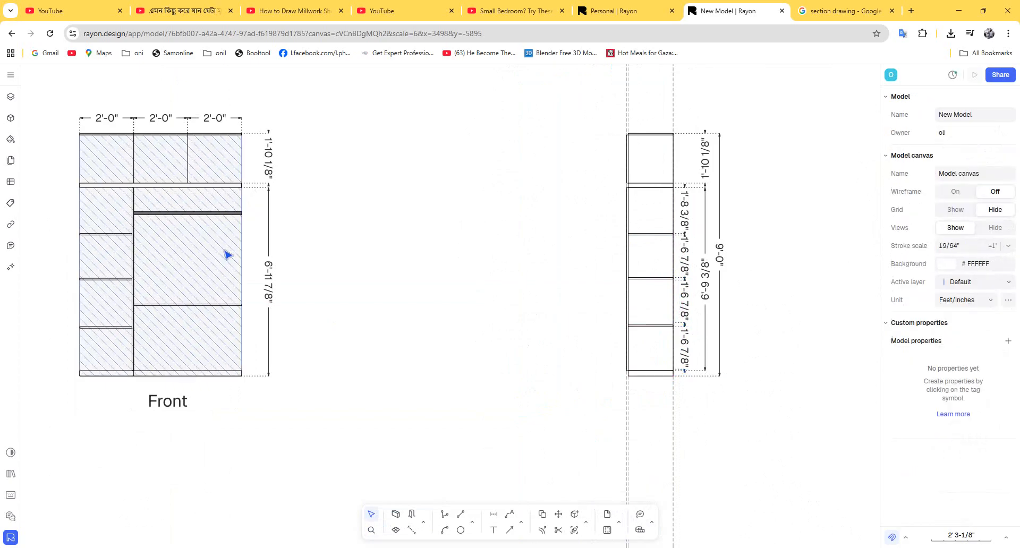
Step: Move the front section's two vertical height dimensions farther out from the cabinet to free room for an inner dimension row
middle_click_drag(283, 260, 441, 256)
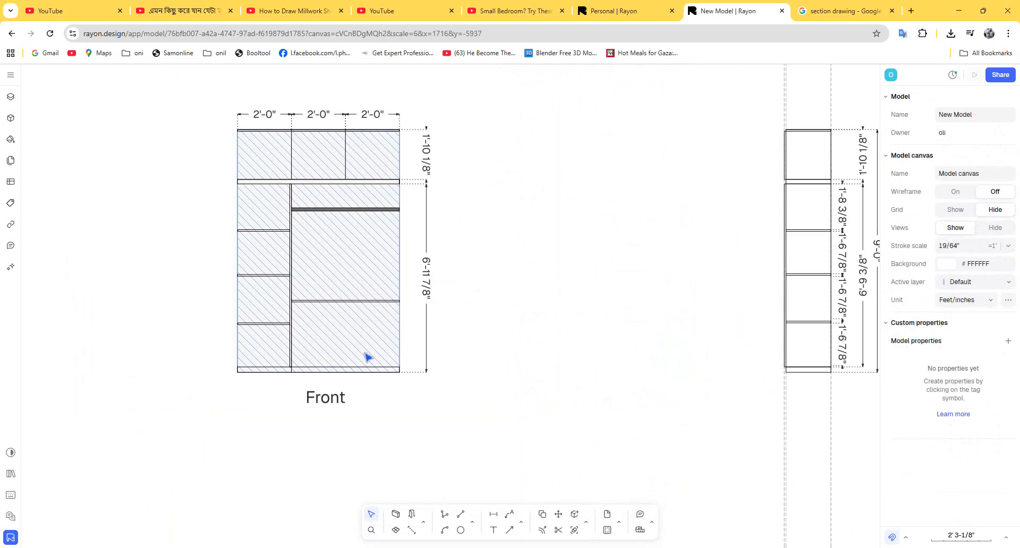
scroll(407, 316, "down", 5)
scroll(362, 307, "up", 5)
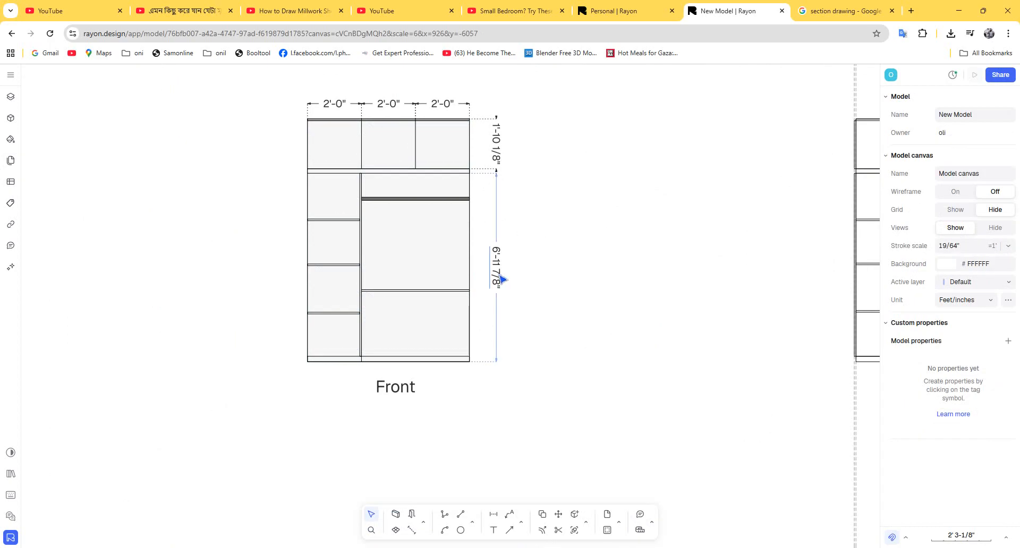
left_click_drag(542, 334, 486, 104)
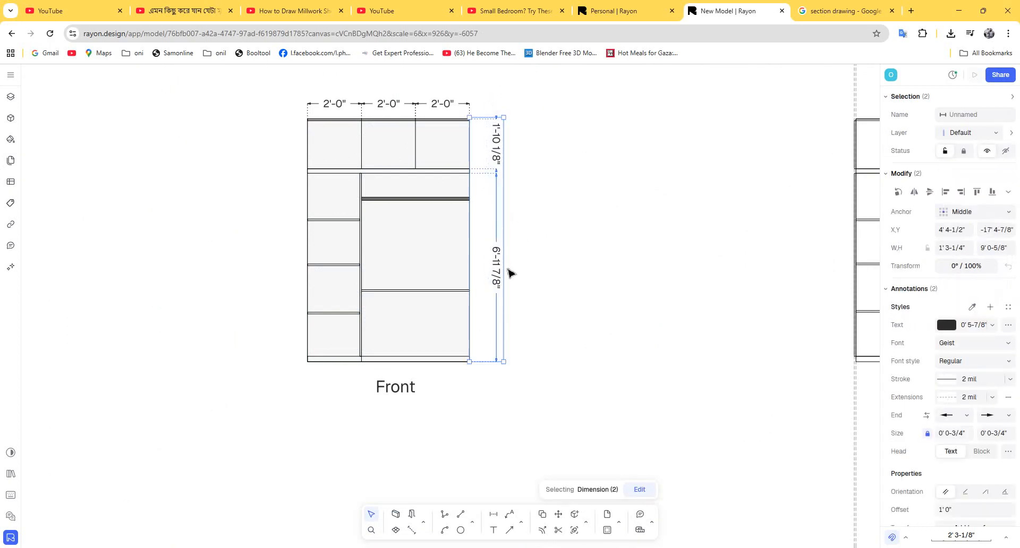
mouse_move(507, 252)
left_mouse_down()
mouse_move(551, 257)
mouse_move(526, 255)
left_mouse_up()
left_click(595, 268)
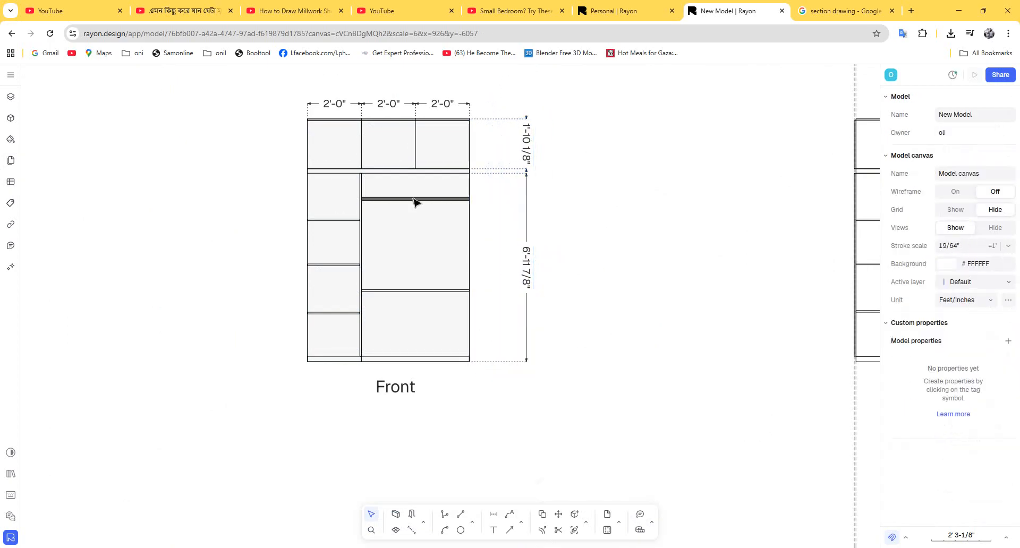
Step: Dimension the front section's hanging compartment from its top down to the shelf, offset about 1' 0-5/8" from the cabinet's outer edge
left_click(493, 514)
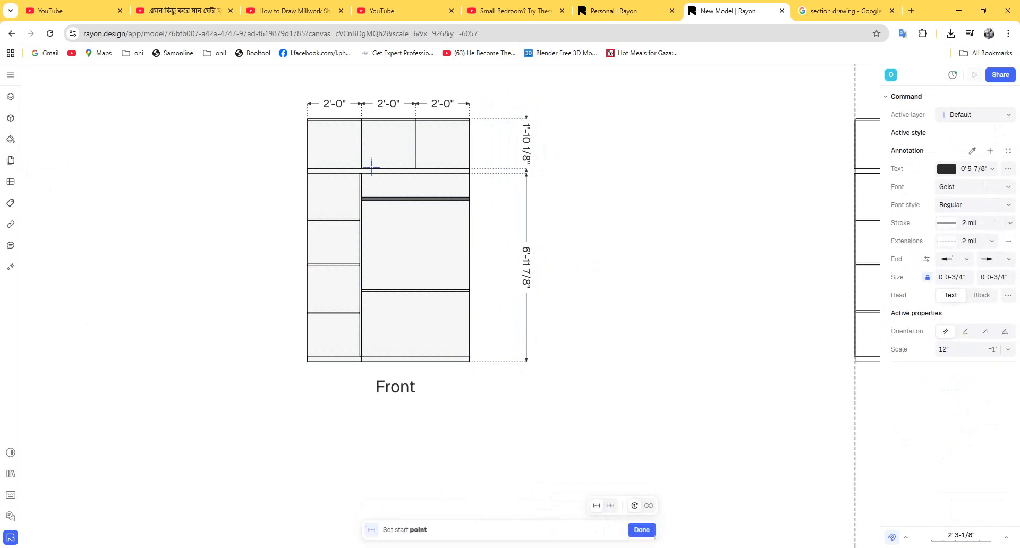
left_click(469, 174)
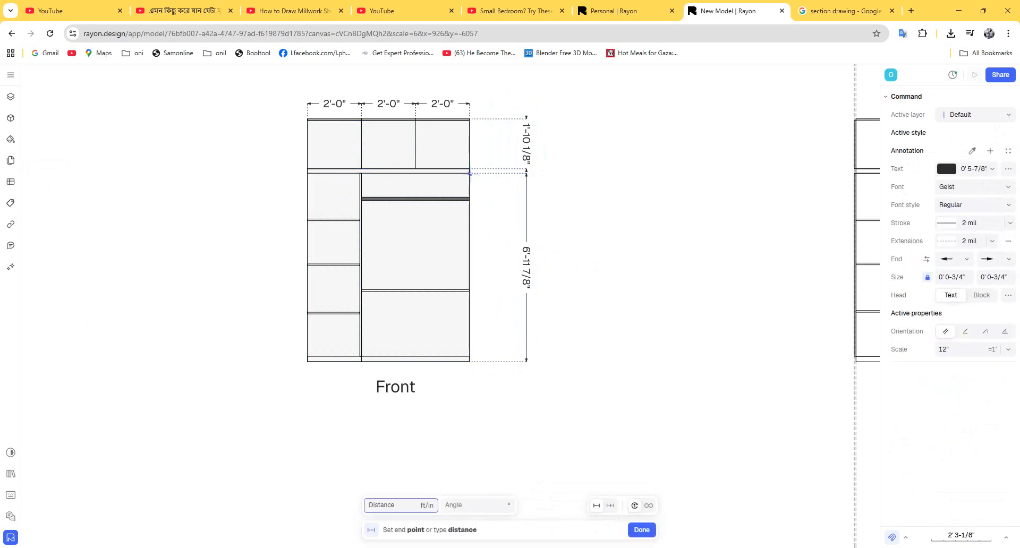
left_click(469, 289)
left_click(497, 290)
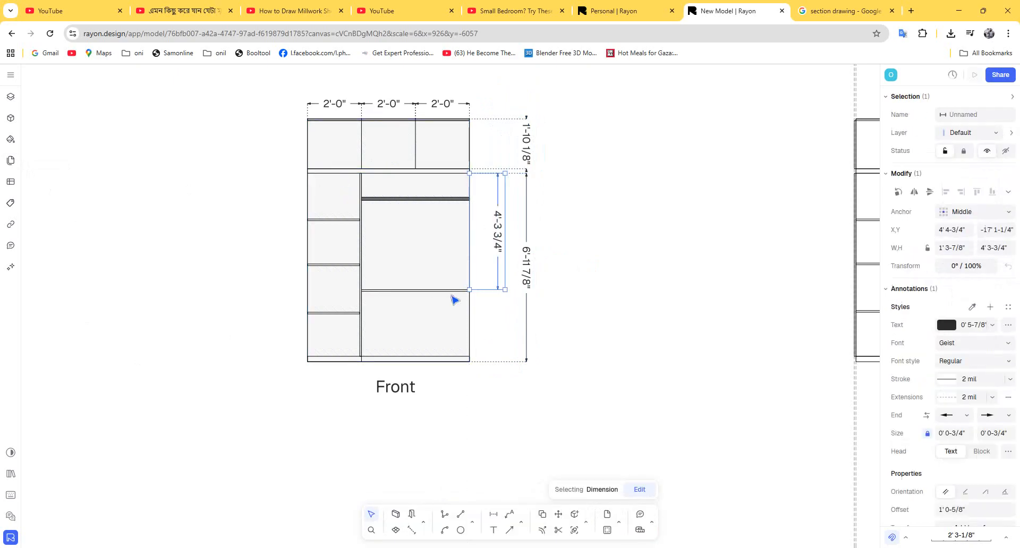
Step: Dimension the front section's wide bottom compartment from the shelf's underside to the plinth, in line with the hanging compartment's dimension
left_click(493, 514)
scroll(468, 281, "up", 3)
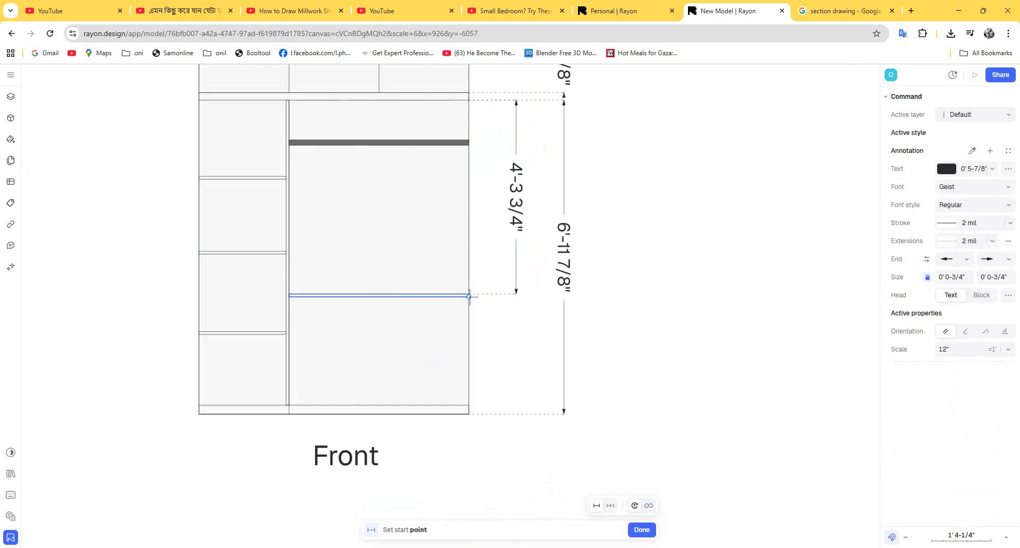
left_click(469, 296)
left_click(469, 406)
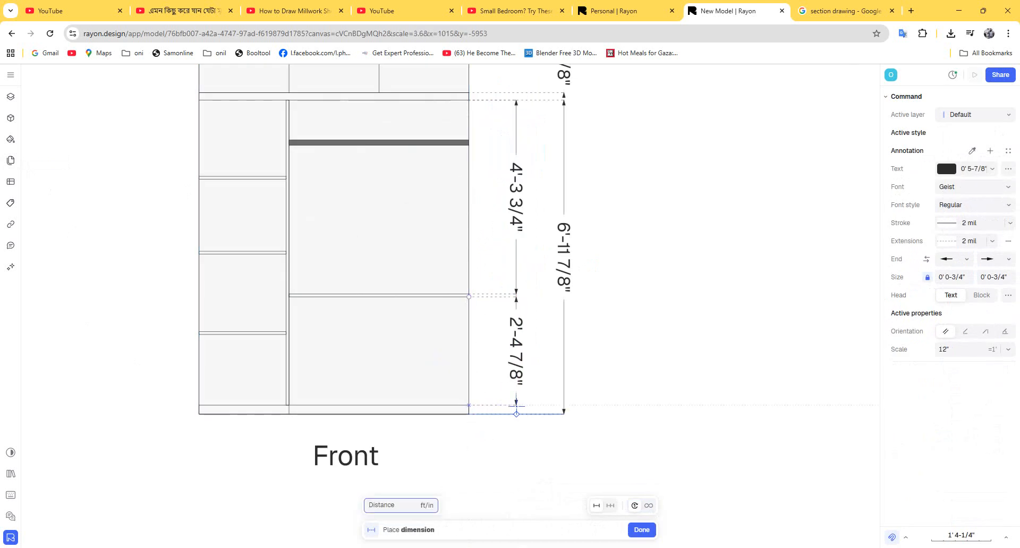
left_click(516, 411)
scroll(531, 206, "down", 5)
middle_click_drag(531, 221, 609, 286)
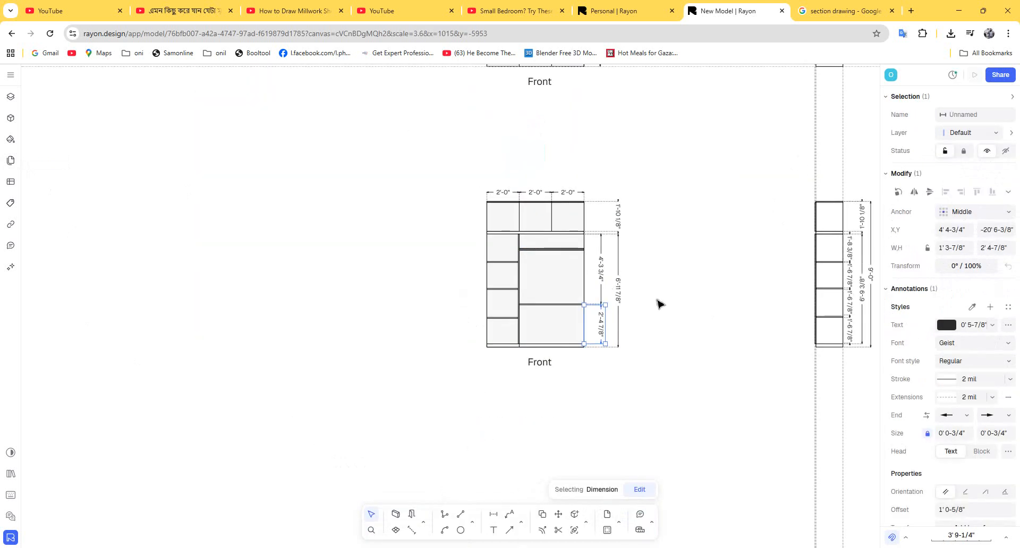
left_click(658, 304)
scroll(485, 273, "up", 3)
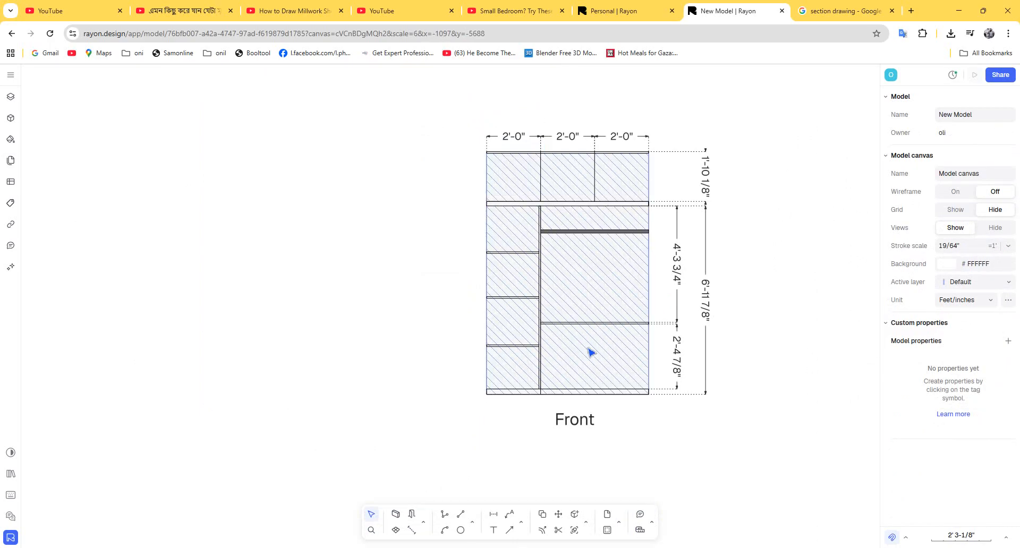
Step: Rename the title beneath the lower front drawing as "Front Section"
scroll(637, 340, "down", 5)
left_click(601, 367)
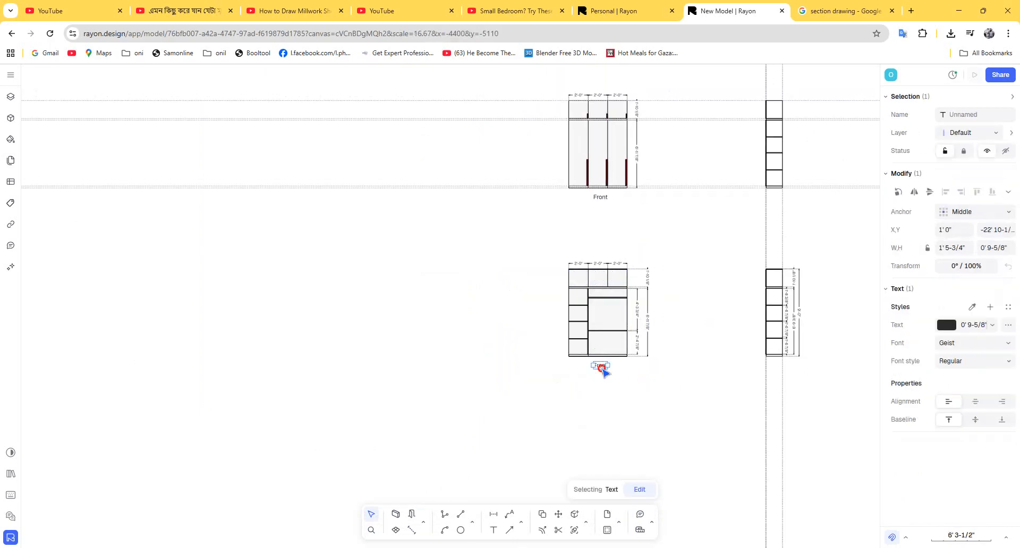
double_click(601, 367)
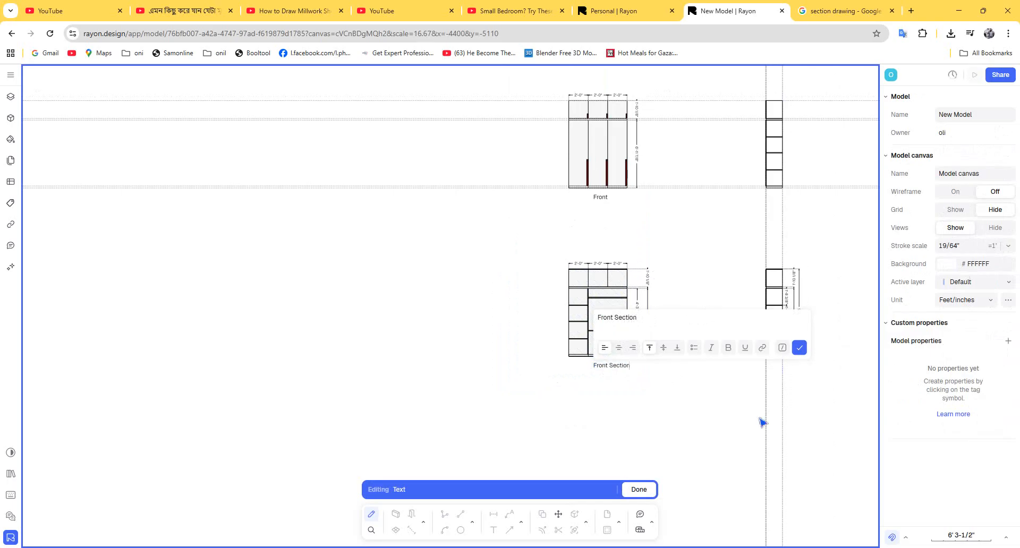
left_click(799, 347)
scroll(632, 375, "up", 5)
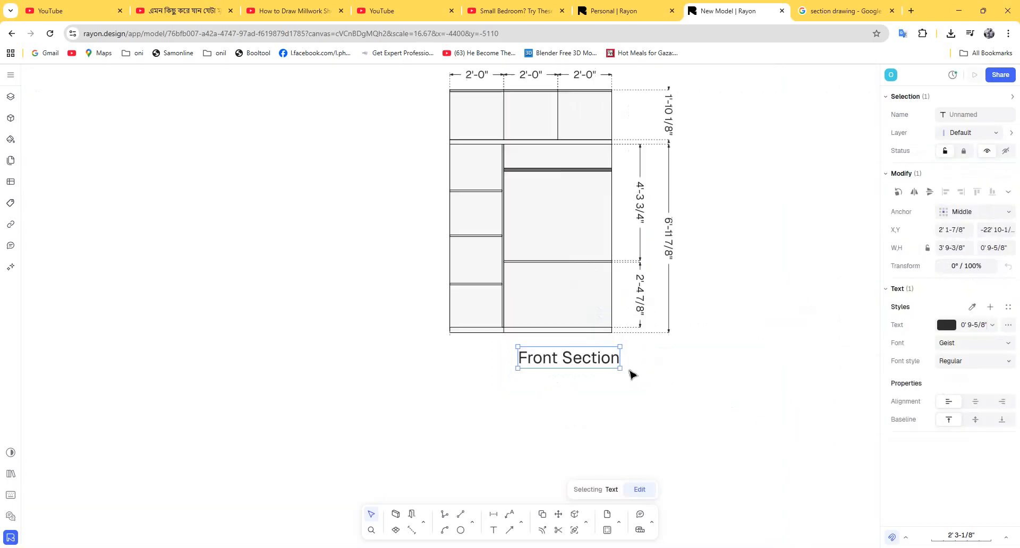
Step: Copy the "Front Section" title horizontally and place the copy beneath the dimensioned side section
left_click(630, 378)
left_click_drag(588, 360, 834, 388, "alt+shift")
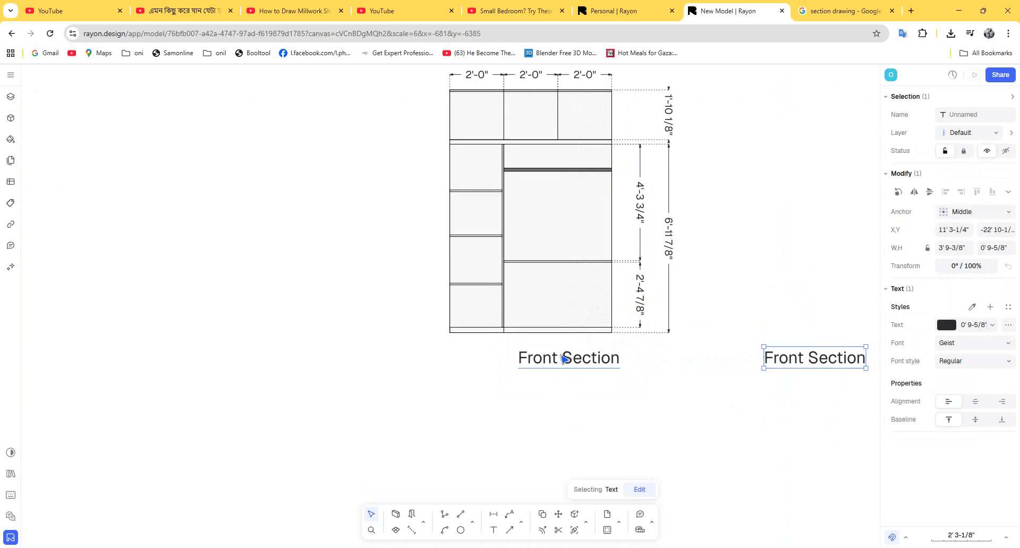
middle_click_drag(822, 375, 649, 365)
left_click(657, 361)
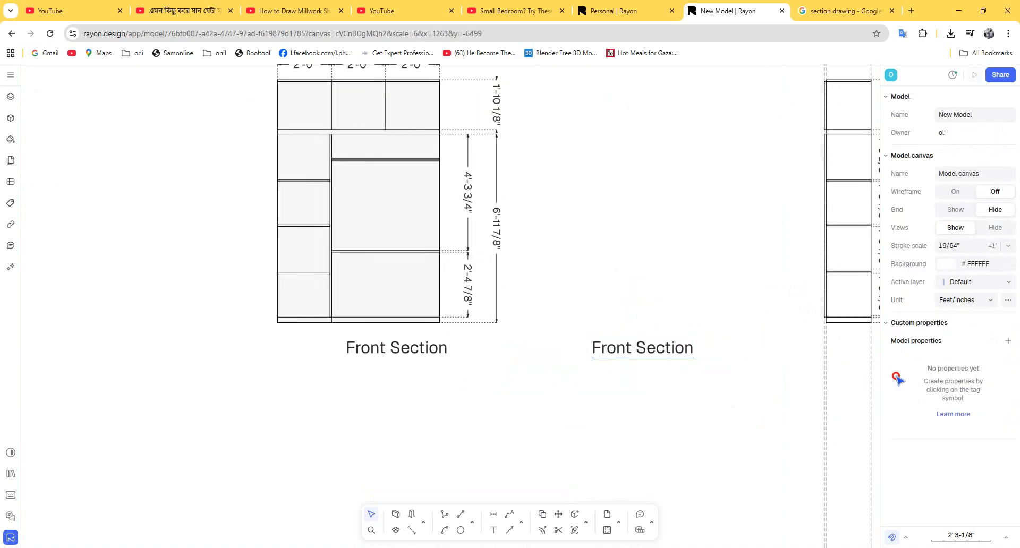
left_click_drag(656, 352, 845, 353)
middle_click_drag(683, 380, 594, 386)
left_click(595, 387)
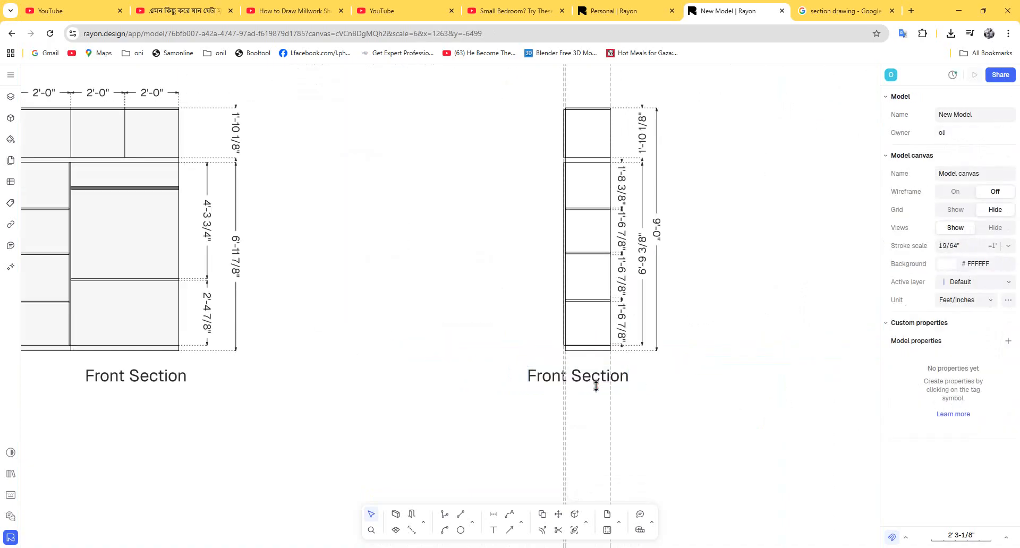
Step: Change the copied title beneath the side section to "Left Sectiion"
left_click(593, 384)
double_click(593, 385)
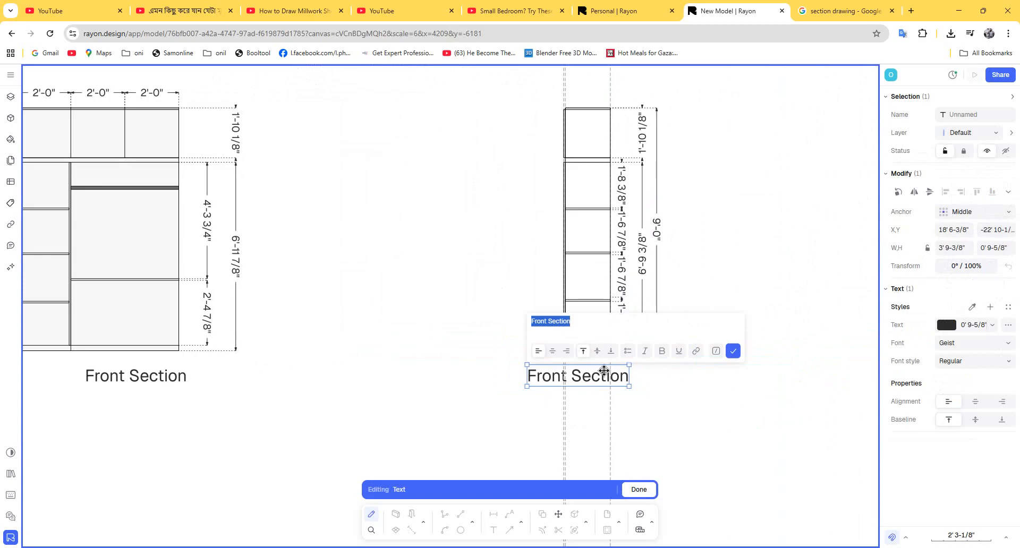
type("S")
scroll(578, 253, "down", 3)
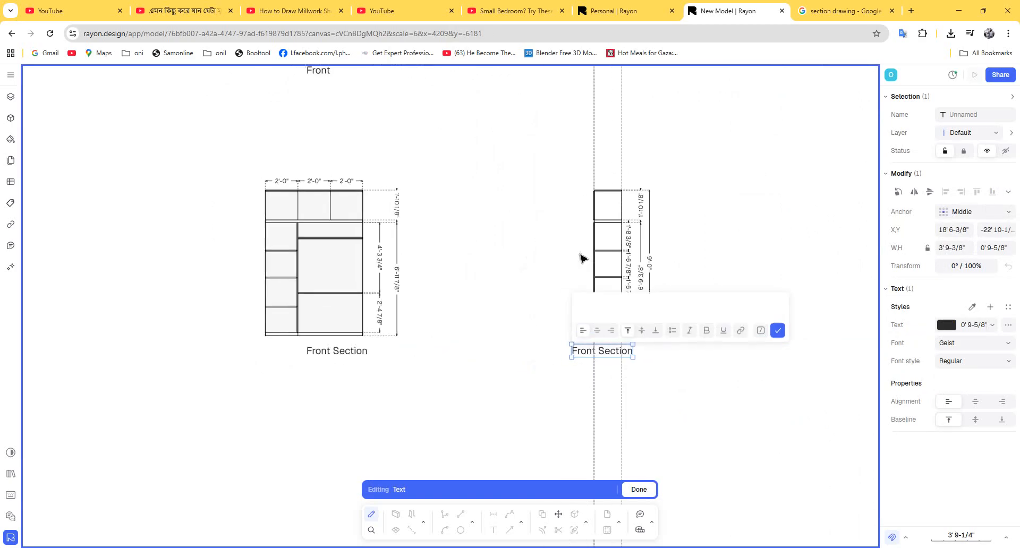
middle_click_drag(578, 253, 730, 396)
mouse_move(382, 189)
middle_mouse_down()
mouse_move(457, 271)
mouse_move(463, 396)
middle_mouse_up()
scroll(507, 147, "up", 3)
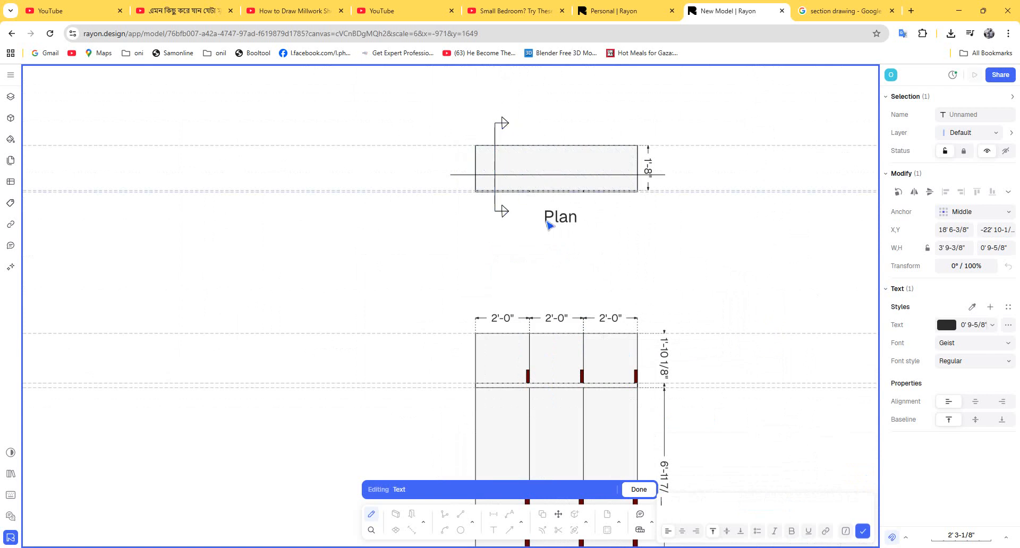
scroll(558, 296, "down", 5)
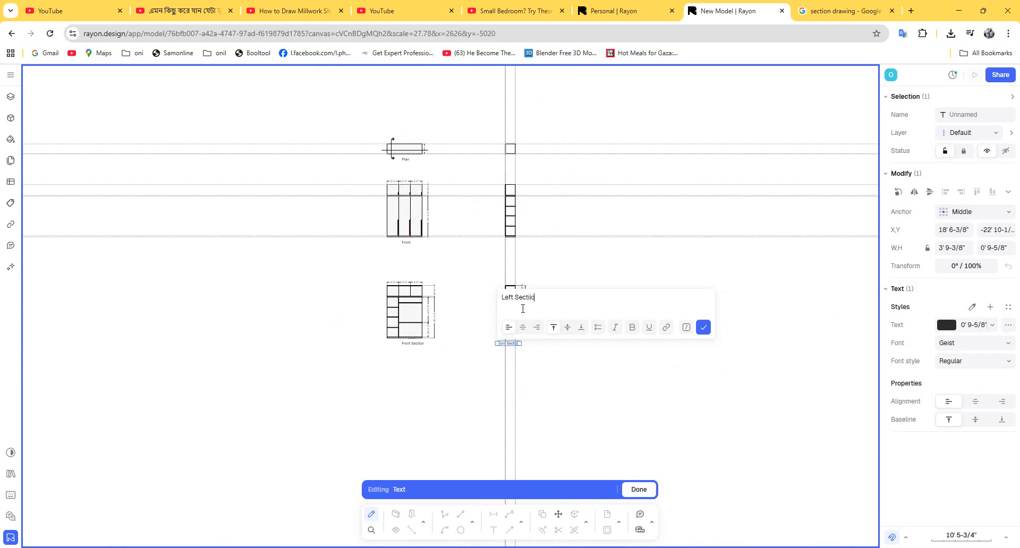
left_click(701, 329)
scroll(494, 353, "up", 10)
key("Escape")
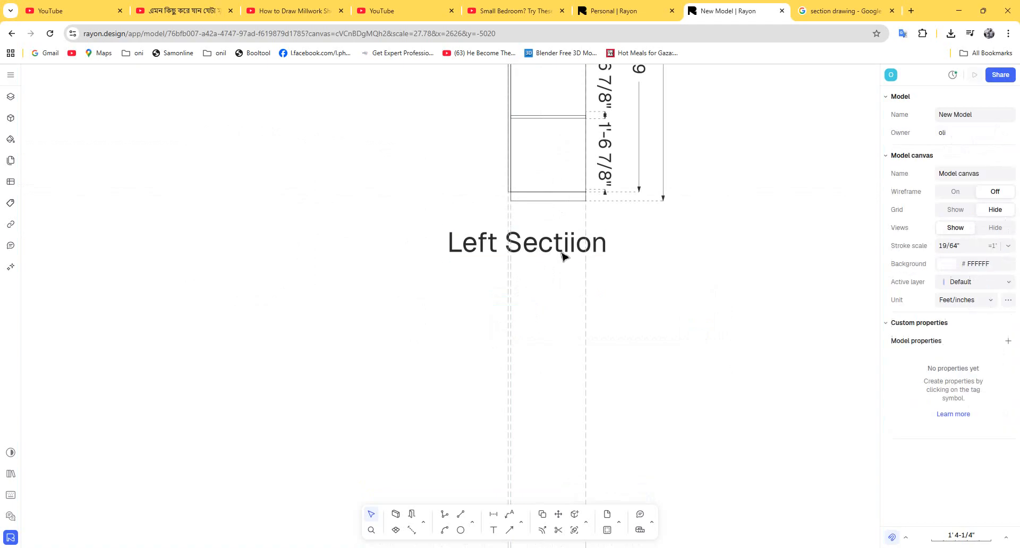
Step: Shift the side section's title slightly down and sideways to leave more space below the cabinet
left_click_drag(562, 250, 594, 280)
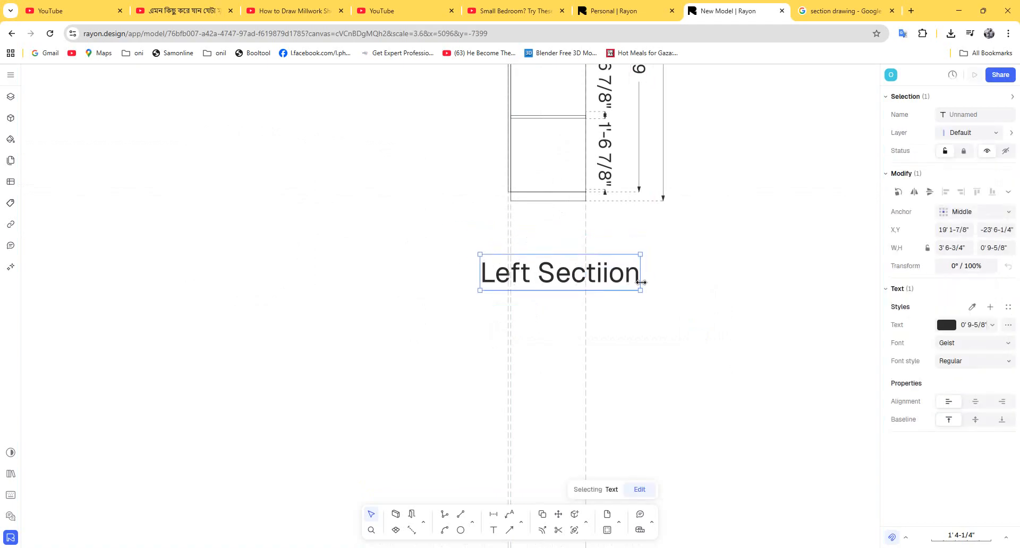
scroll(641, 282, "down", 8)
left_click(717, 325)
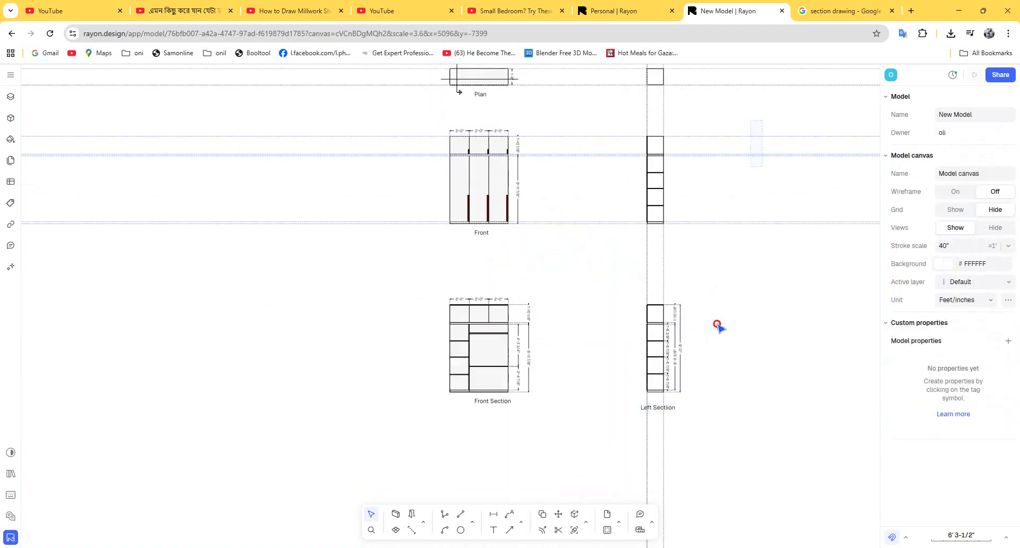
left_click_drag(717, 325, 716, 322)
Step: Delete all horizontal and vertical guidelines running through the plan, front and side views
middle_click_drag(743, 138, 667, 338)
left_click_drag(706, 237, 680, 444)
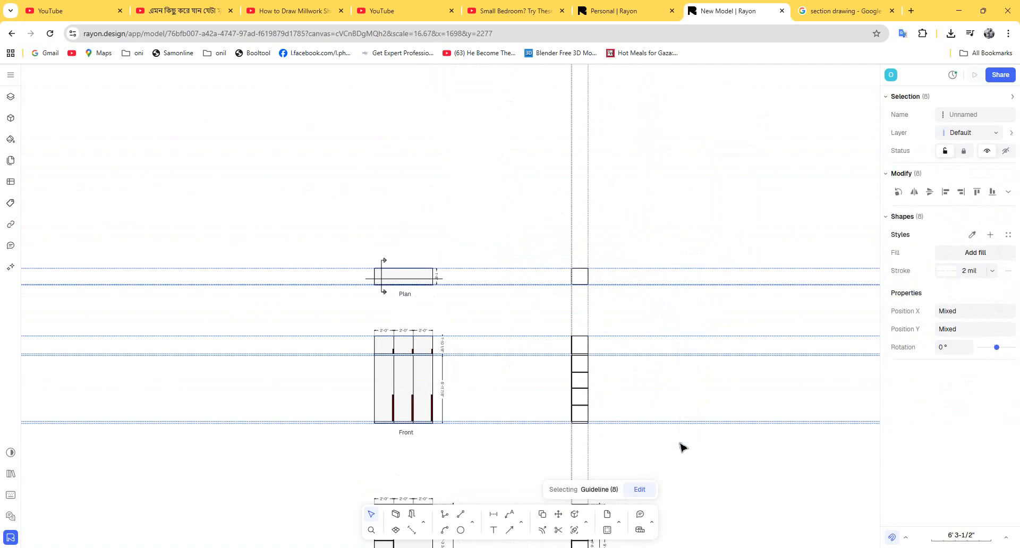
key("Delete")
left_click_drag(615, 182, 471, 258)
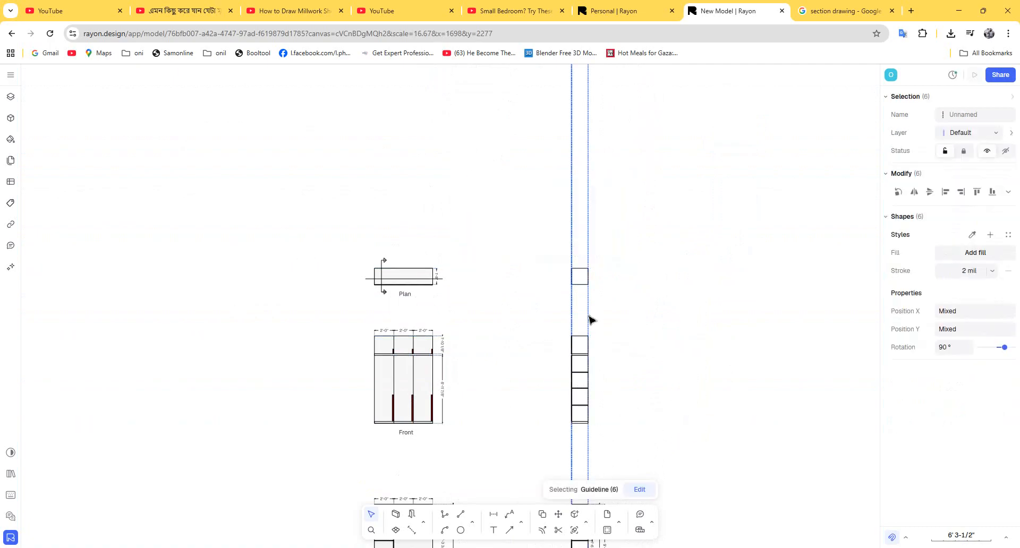
key("Delete")
Step: Delete the two leftover projection rectangles beside the plan, above the upper side view
left_click(588, 265)
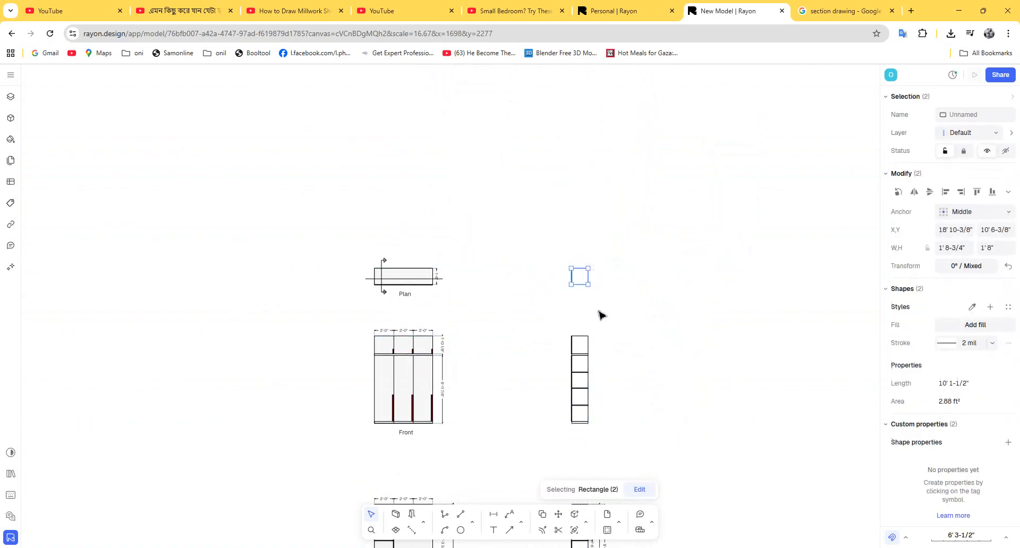
key("Delete")
middle_click_drag(598, 314, 548, 201)
middle_click_drag(561, 421, 617, 359)
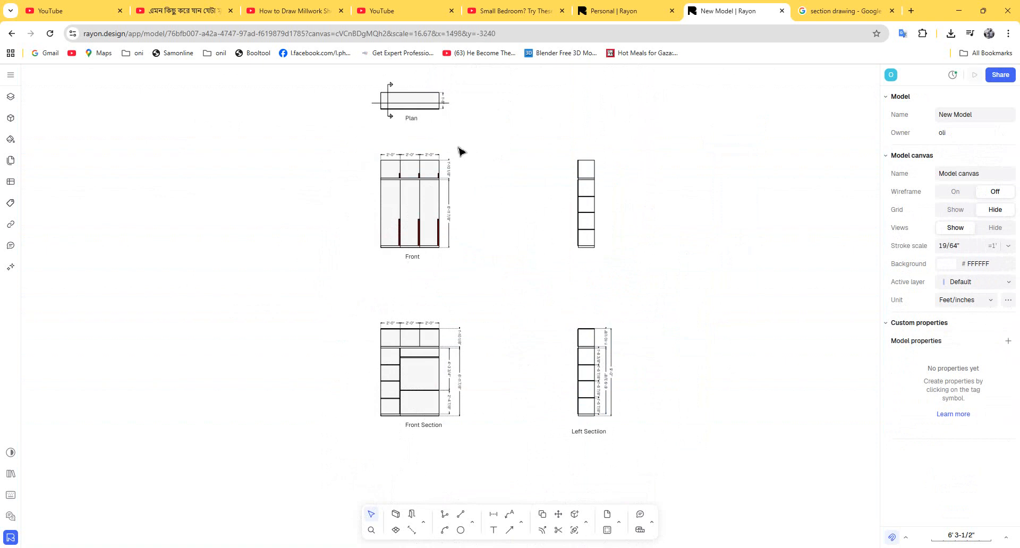
middle_click_drag(461, 151, 602, 255)
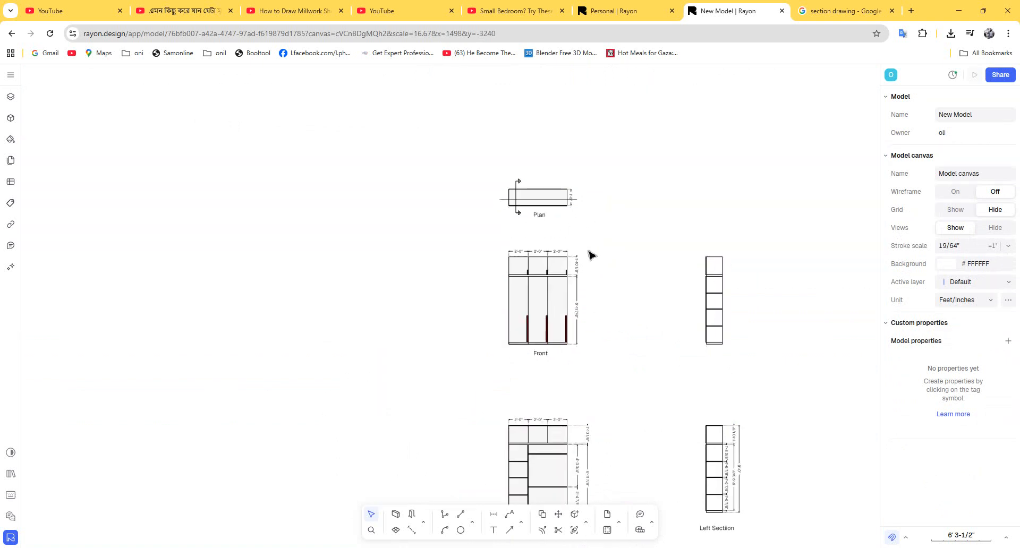
scroll(551, 175, "up", 6)
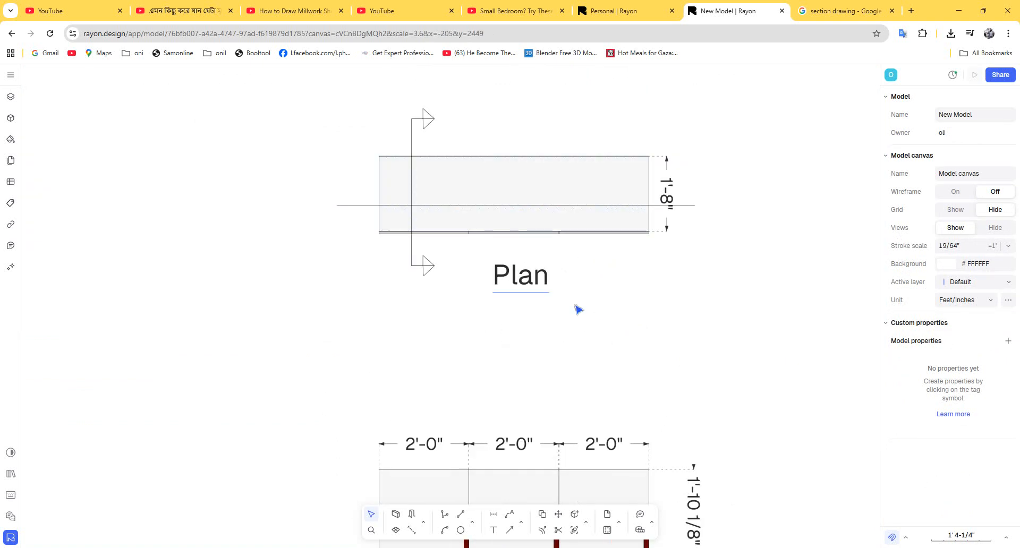
scroll(553, 326, "down", 6)
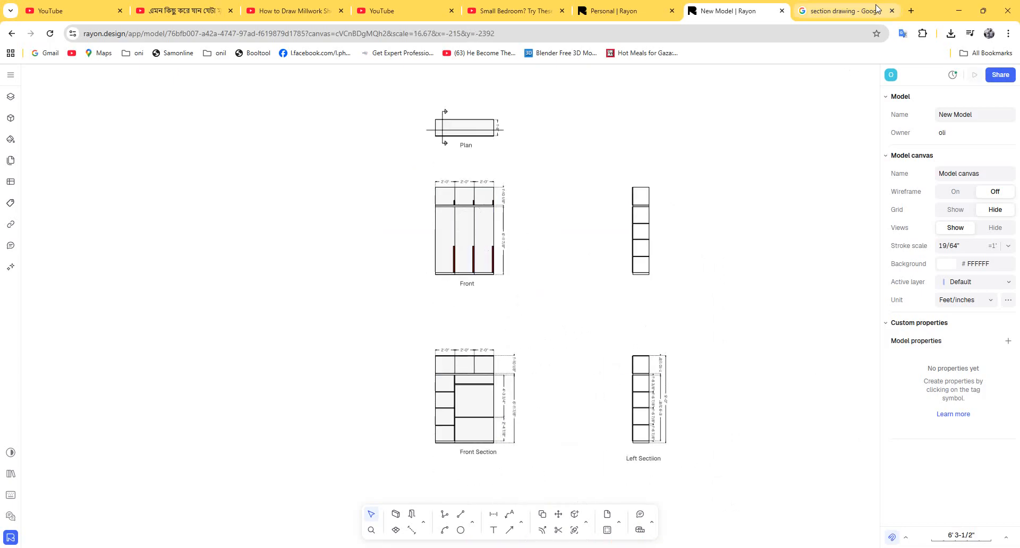
left_click(911, 11)
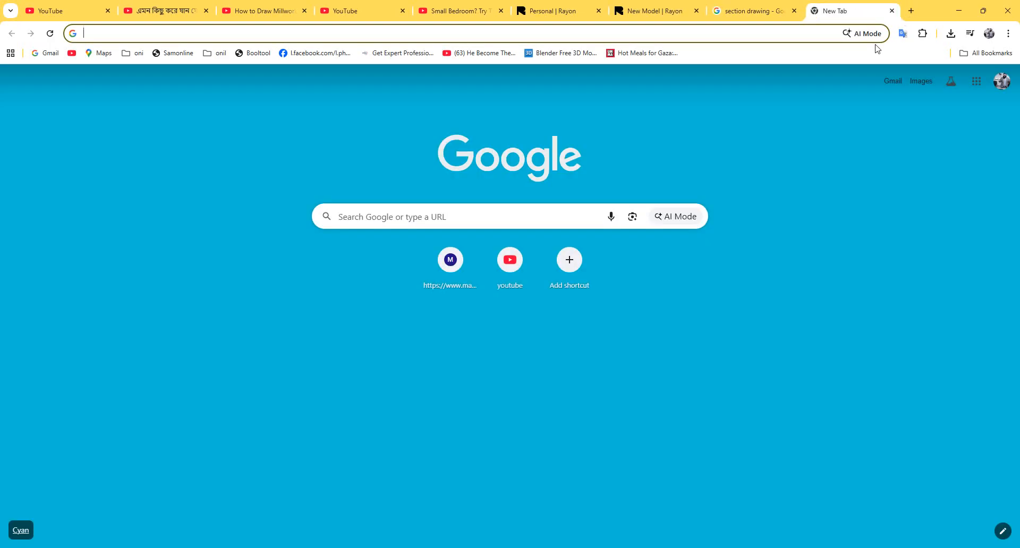
type("s")
key("BackSpace")
key("BackSpace")
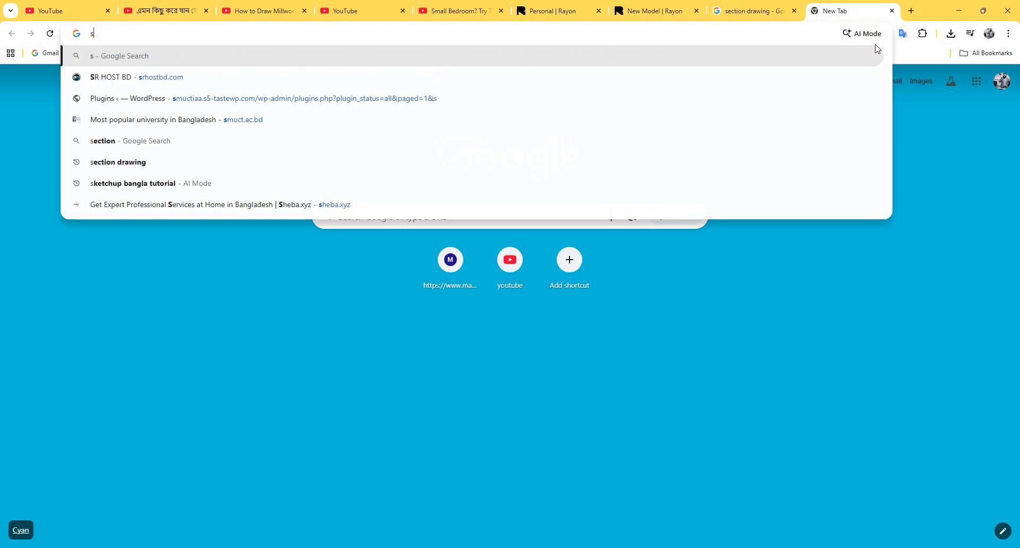
type("app")
key("Return")
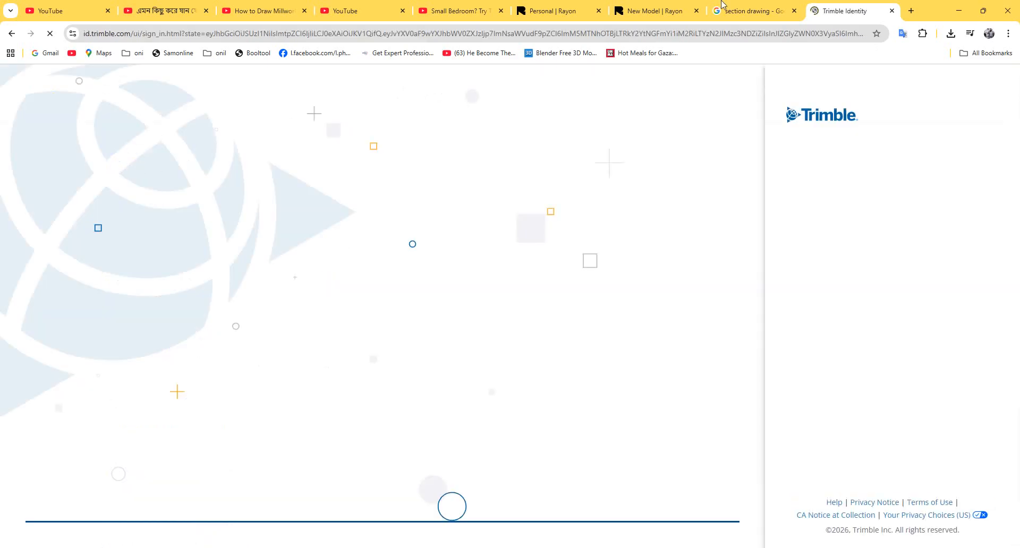
left_click(892, 10)
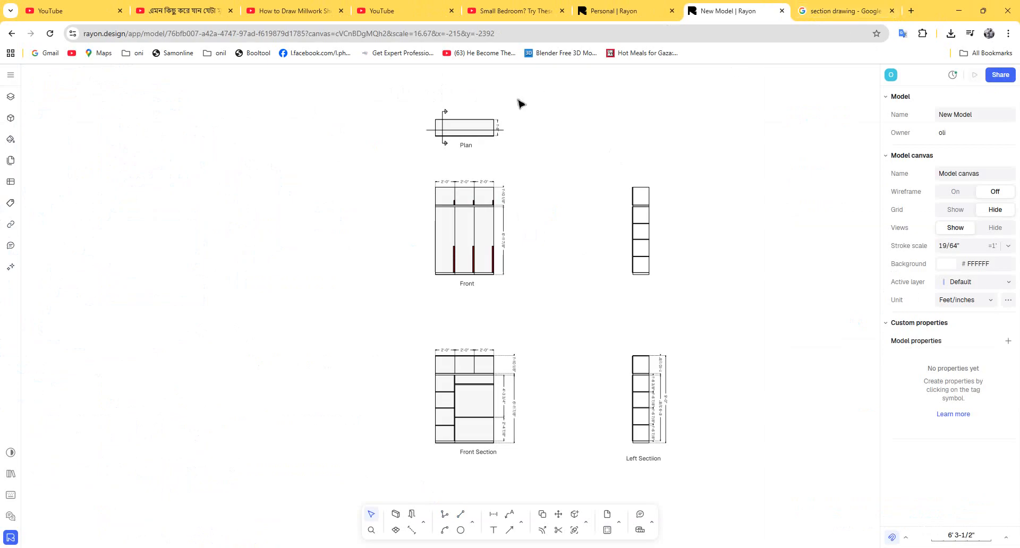
Step: Examine the complete drawing set, comparing the front elevation and upper side view with the dimensioned front and side sections
left_click_drag(673, 99, 397, 422)
left_click(708, 471)
left_click_drag(709, 491, 381, 94)
left_click(743, 193)
scroll(639, 202, "up", 5)
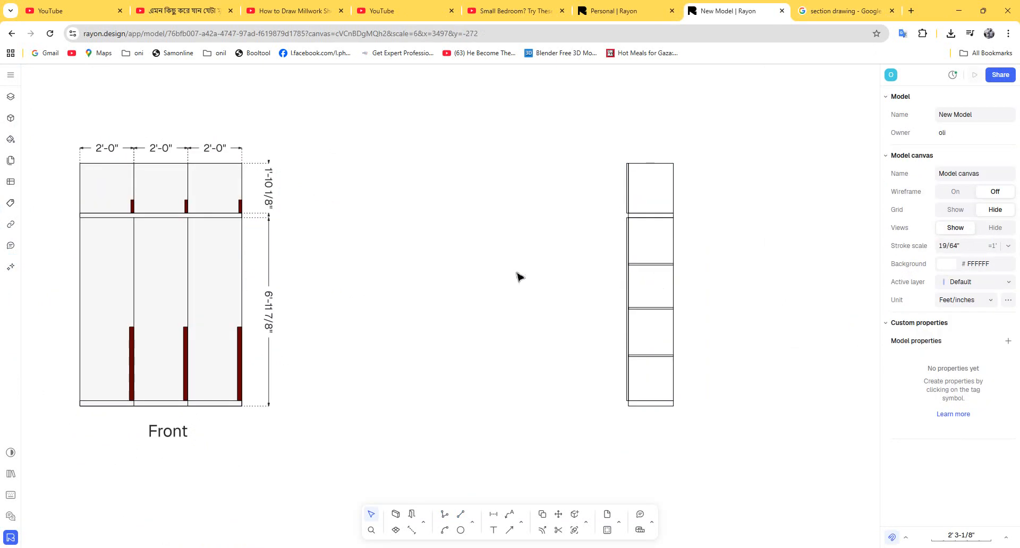
scroll(512, 280, "down", 2)
scroll(531, 255, "down", 3)
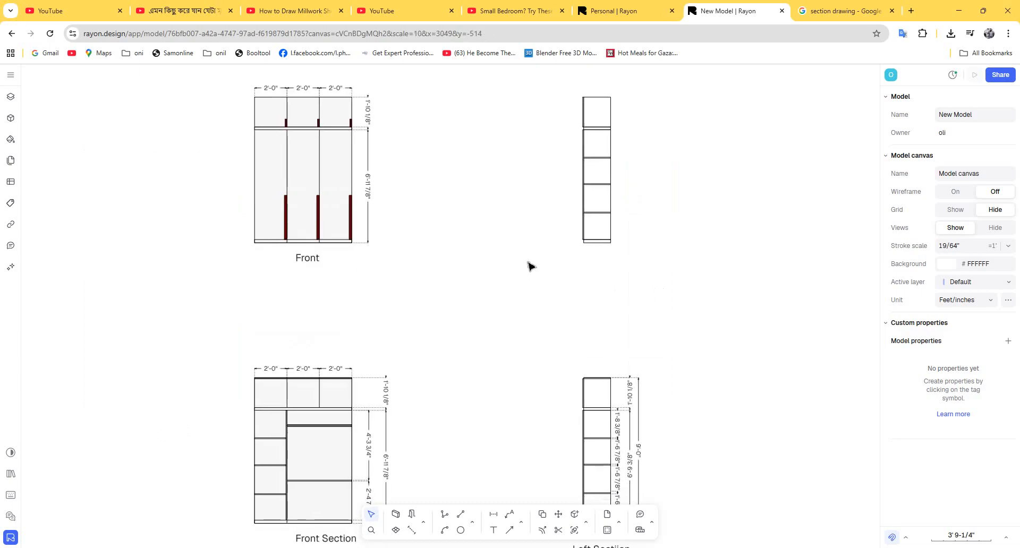
scroll(492, 303, "up", 3)
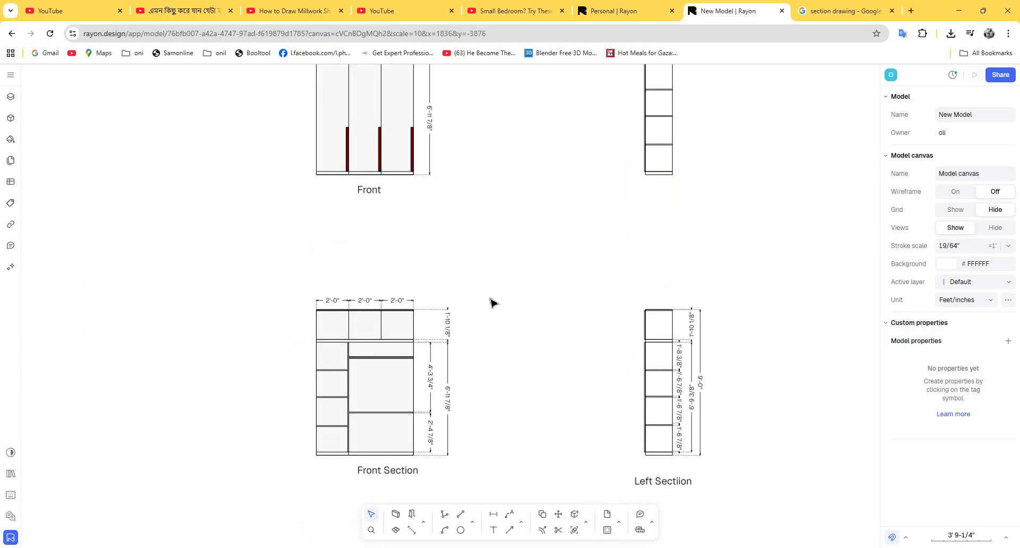
scroll(385, 415, "up", 5)
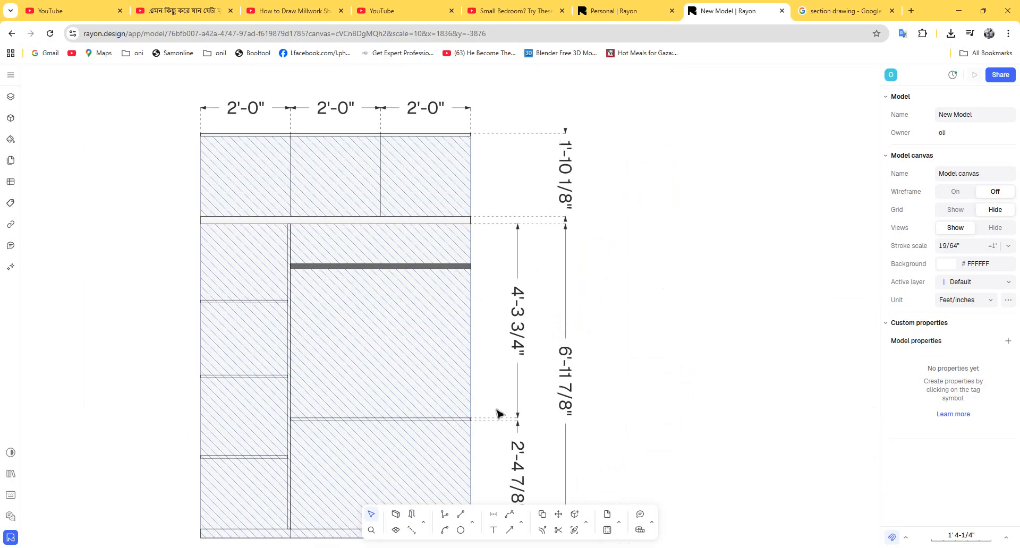
scroll(446, 353, "down", 5)
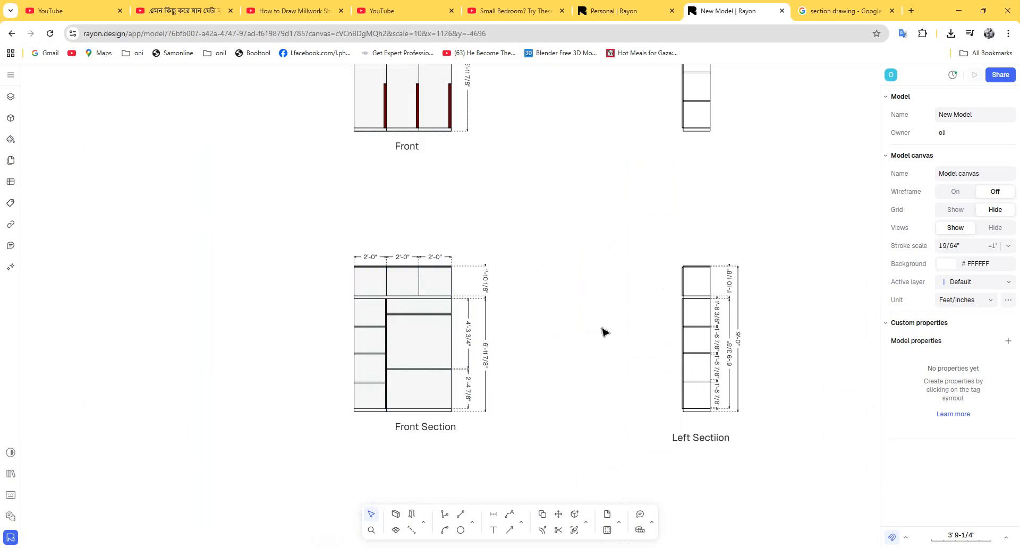